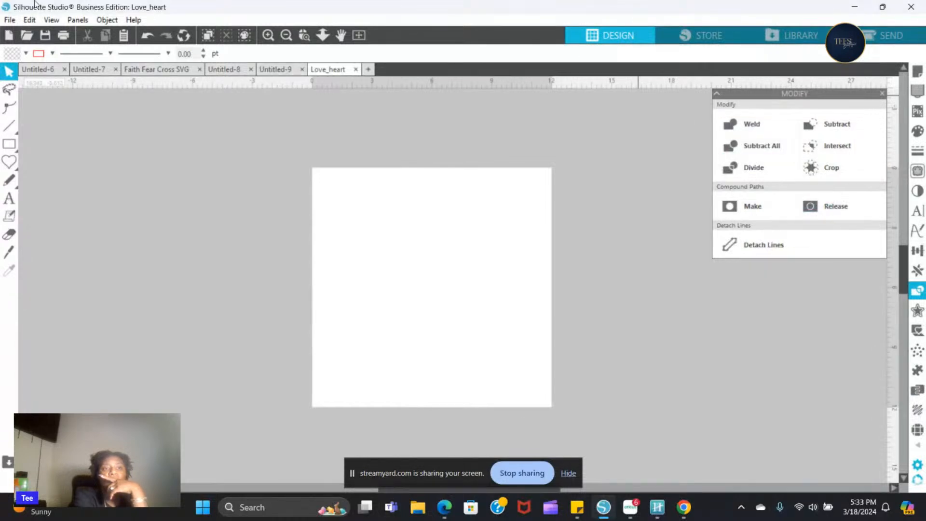
# - Merge the Love_heart SVG file from the downloaded Love-Heart-Svg folder into the blank page
pyautogui.click(9, 20)
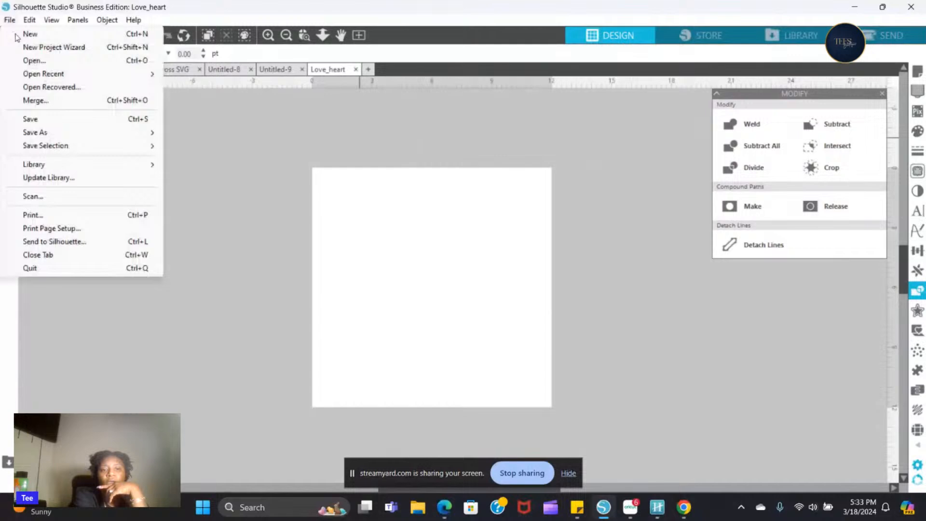
pyautogui.click(48, 100)
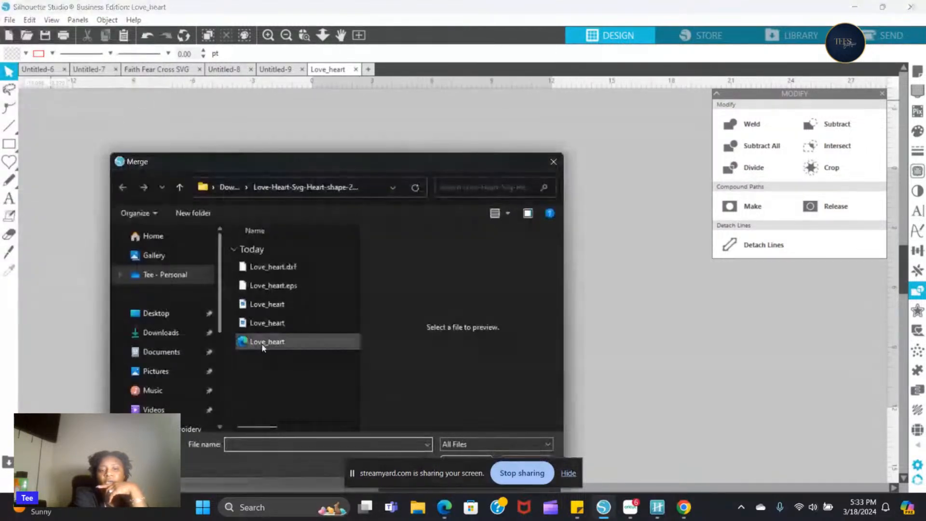
pyautogui.click(263, 346)
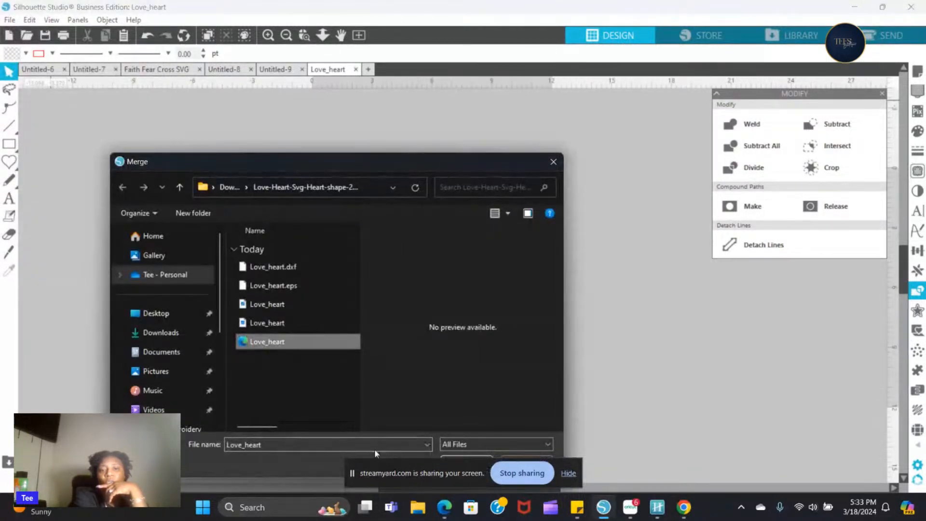
pyautogui.moveTo(436, 166); pyautogui.dragTo(425, 115)
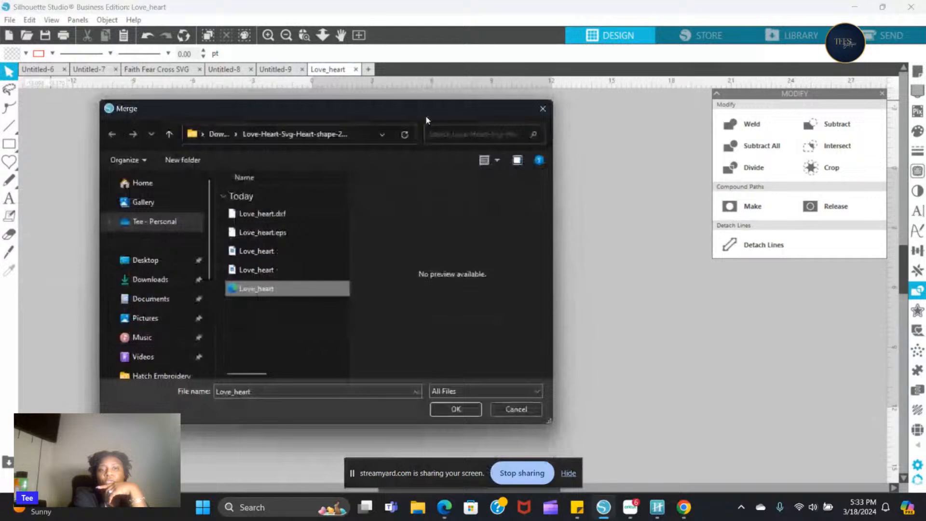
pyautogui.click(464, 408)
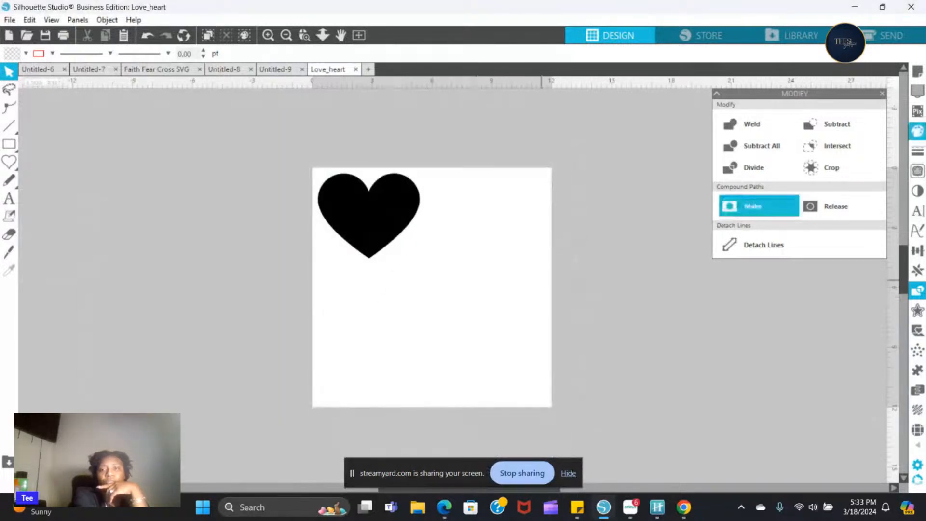
# - Try out several media colours on the page, including pink, green, blue, purple and black, and set it back to white
pyautogui.click(918, 72)
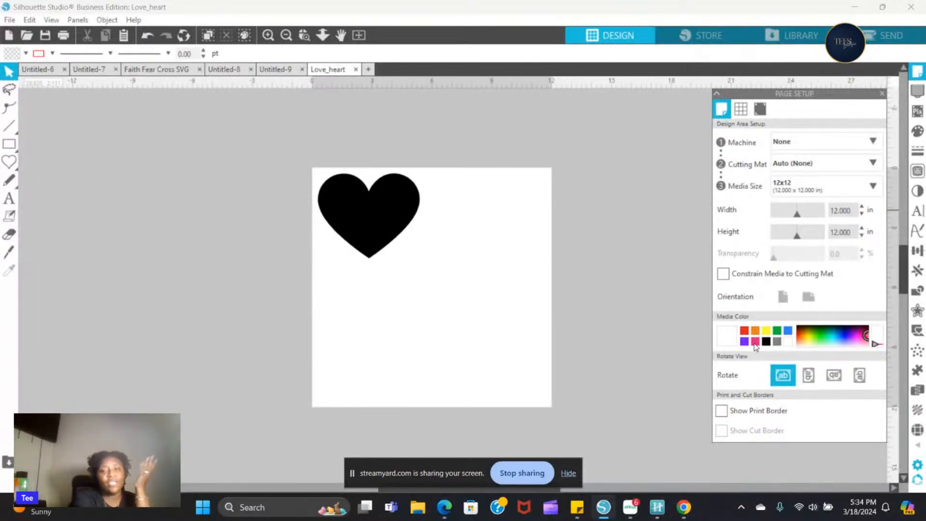
pyautogui.click(755, 341)
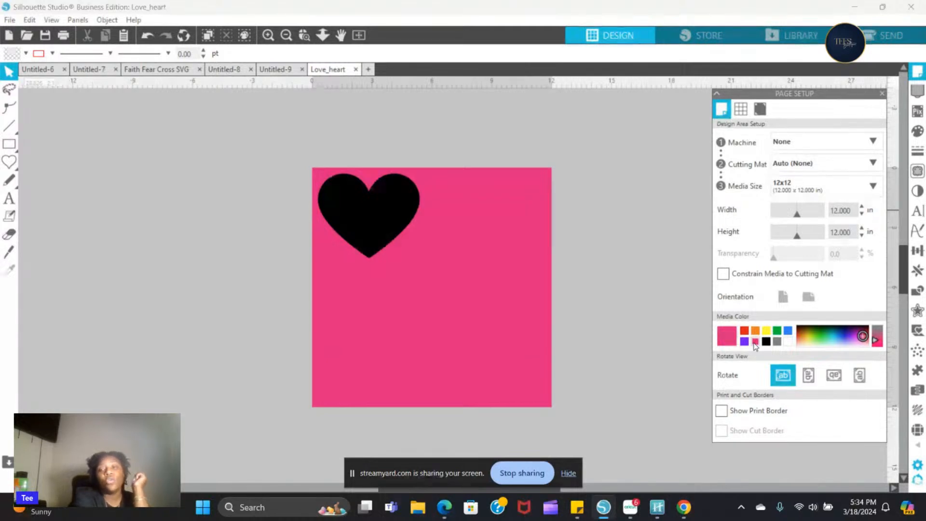
pyautogui.click(777, 331)
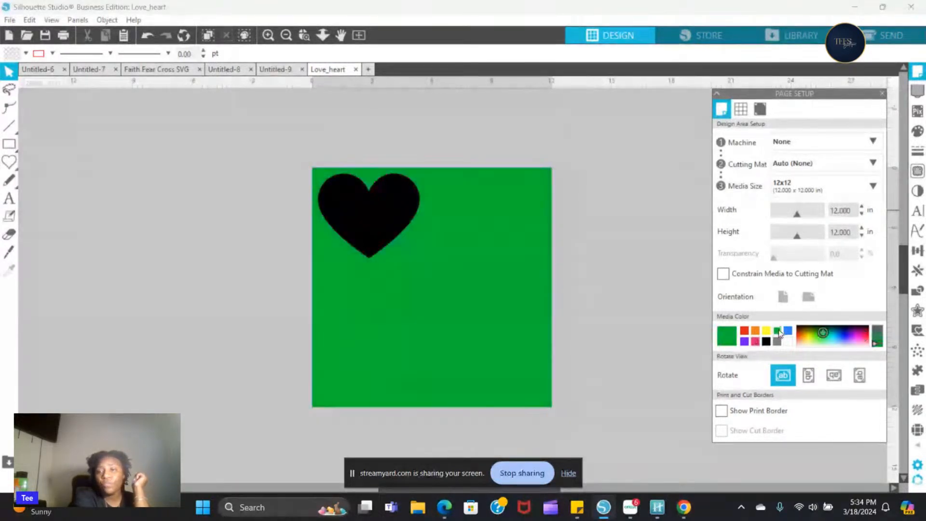
pyautogui.click(787, 331)
pyautogui.click(755, 331)
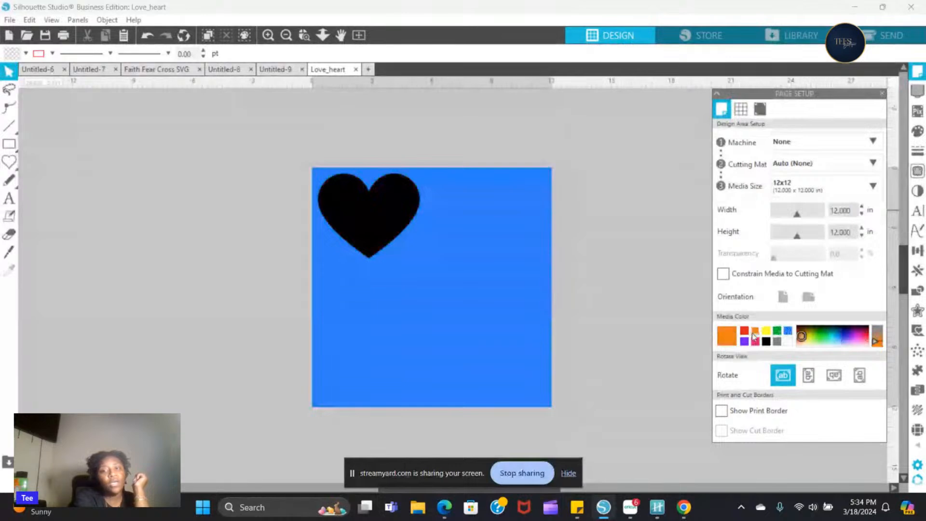
pyautogui.click(744, 331)
pyautogui.click(744, 341)
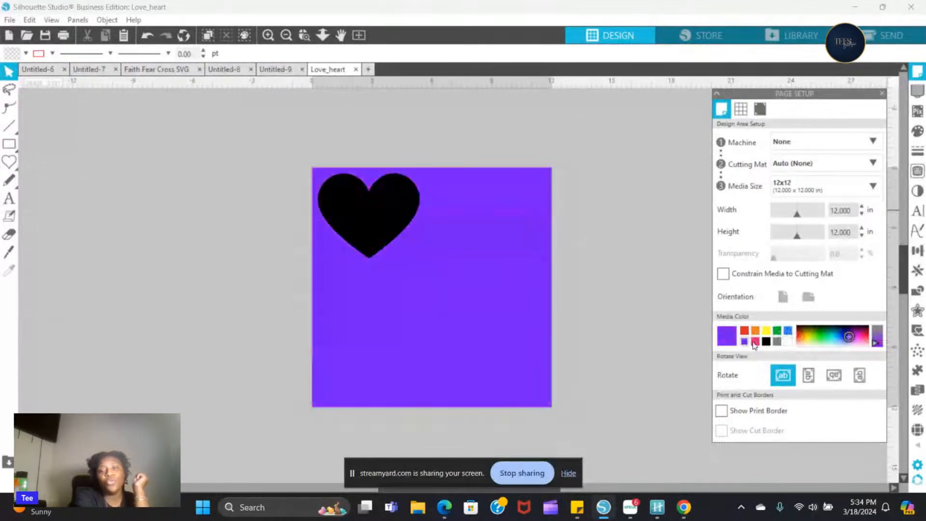
pyautogui.click(755, 341)
pyautogui.click(766, 340)
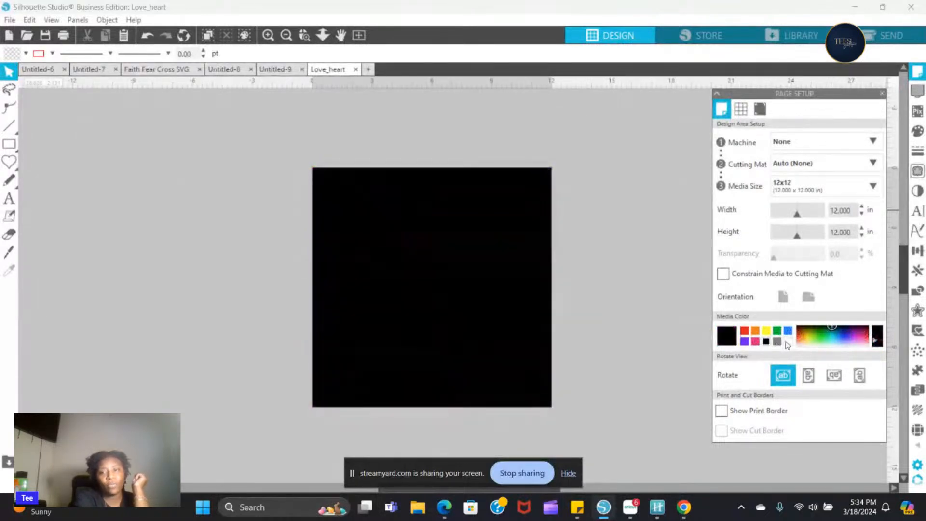
pyautogui.click(786, 341)
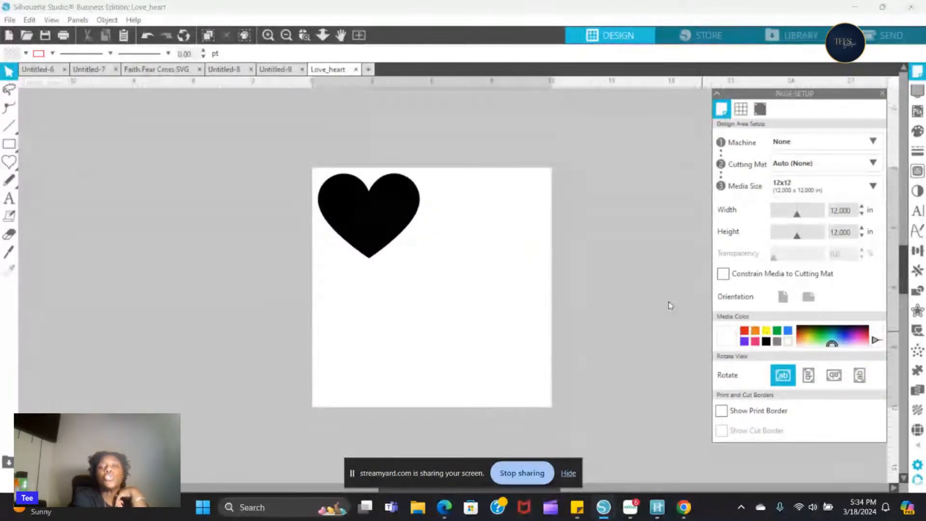
# - Change the heart's fill colour to purple (hex 693191)
pyautogui.click(381, 219)
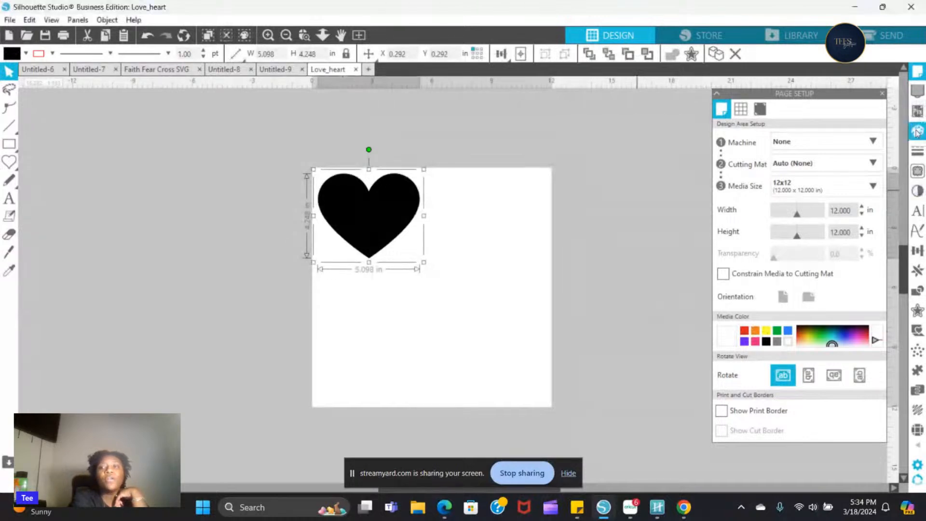
pyautogui.click(918, 137)
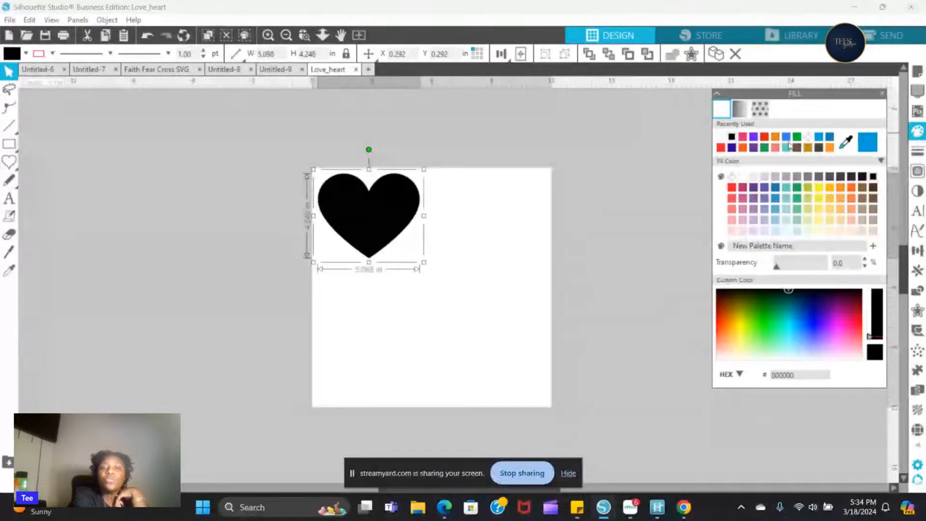
pyautogui.click(754, 147)
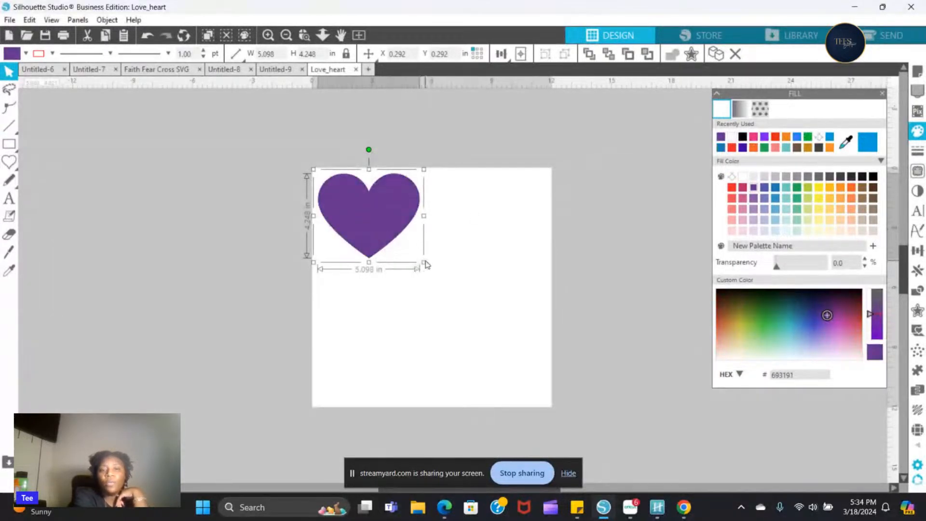
# - Scale the heart proportionally to about 10 in wide and move it roughly to the middle of the page
pyautogui.moveTo(424, 262); pyautogui.dragTo(538, 386)
pyautogui.moveTo(413, 307); pyautogui.dragTo(412, 324)
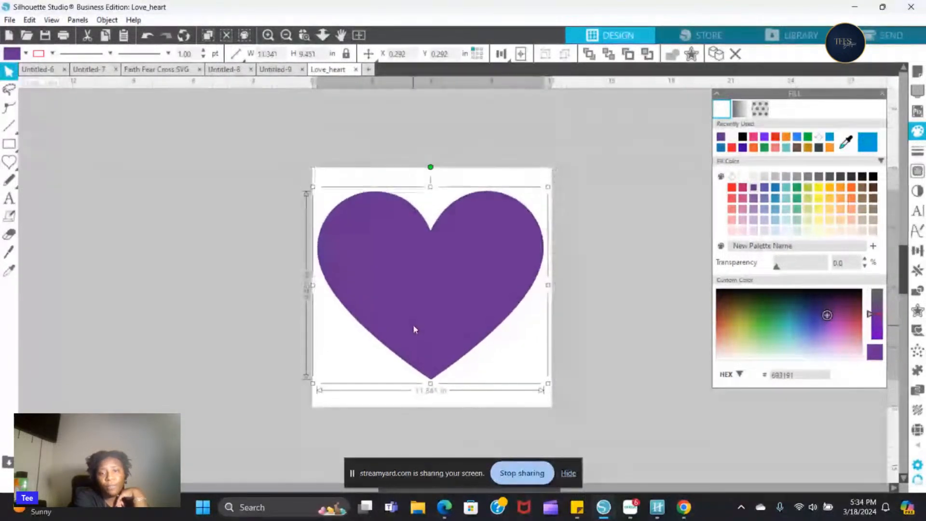
pyautogui.click(548, 385)
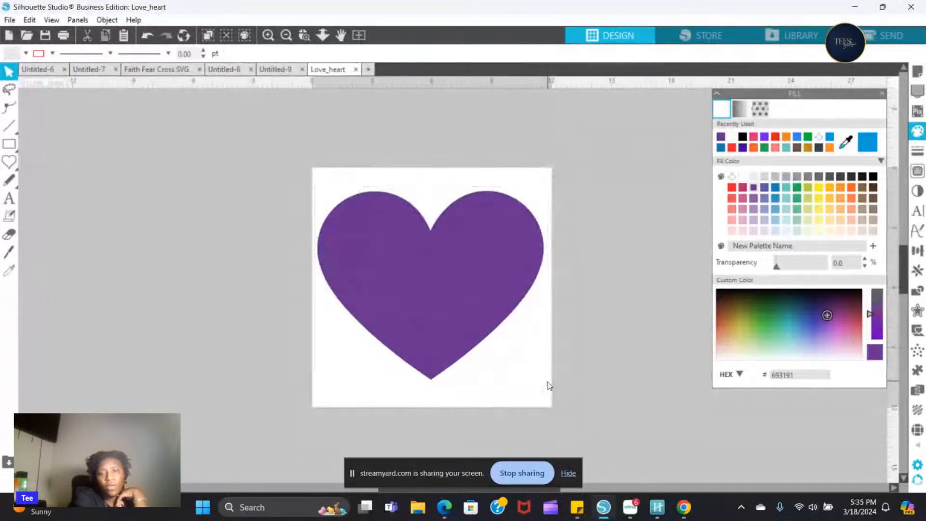
pyautogui.click(508, 313)
pyautogui.moveTo(547, 384); pyautogui.dragTo(562, 396)
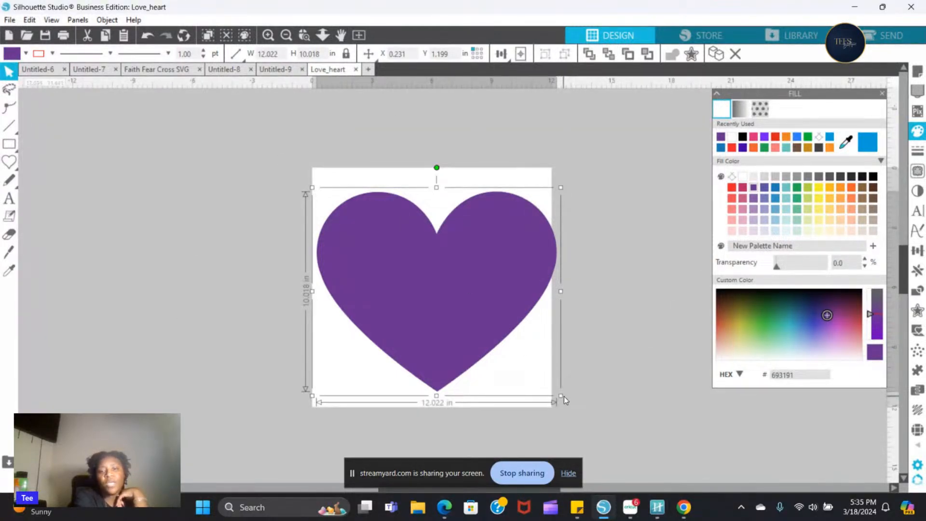
pyautogui.moveTo(562, 395); pyautogui.dragTo(534, 331)
pyautogui.moveTo(369, 252); pyautogui.dragTo(405, 264)
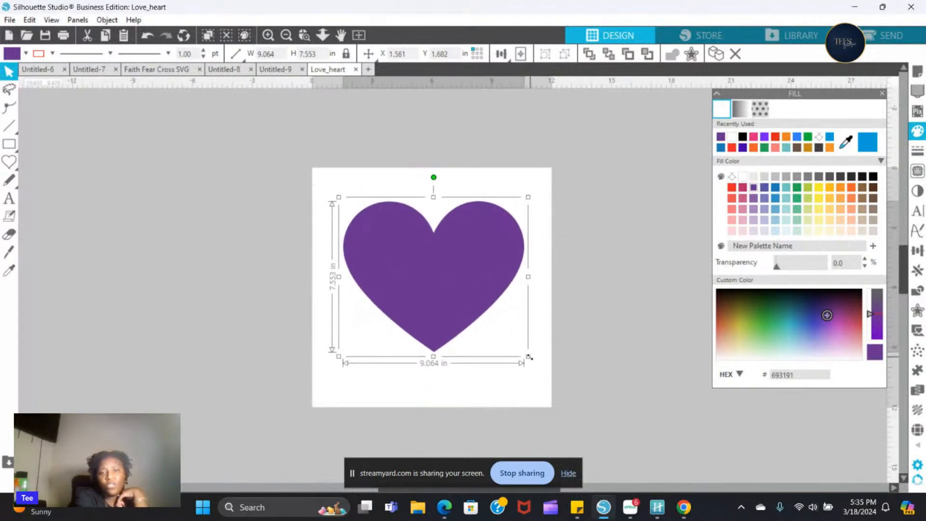
pyautogui.moveTo(528, 356); pyautogui.dragTo(542, 380)
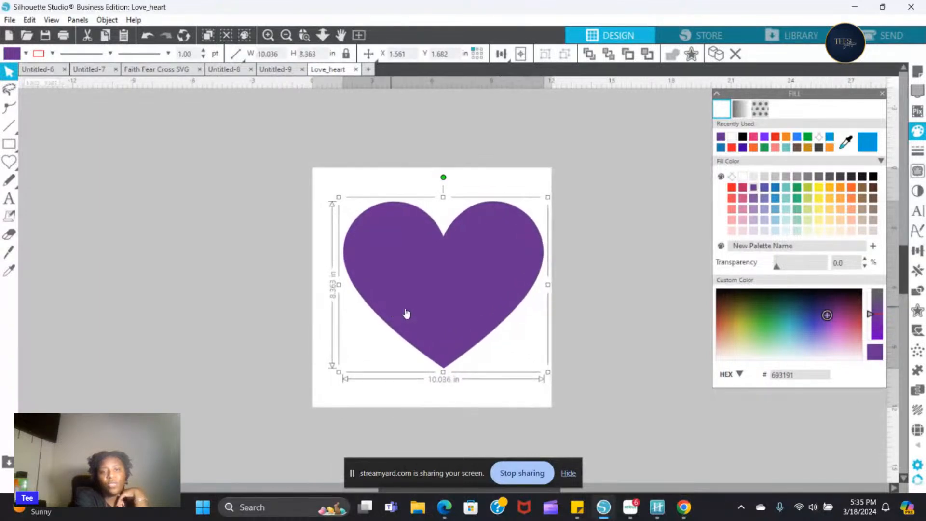
pyautogui.click(551, 372)
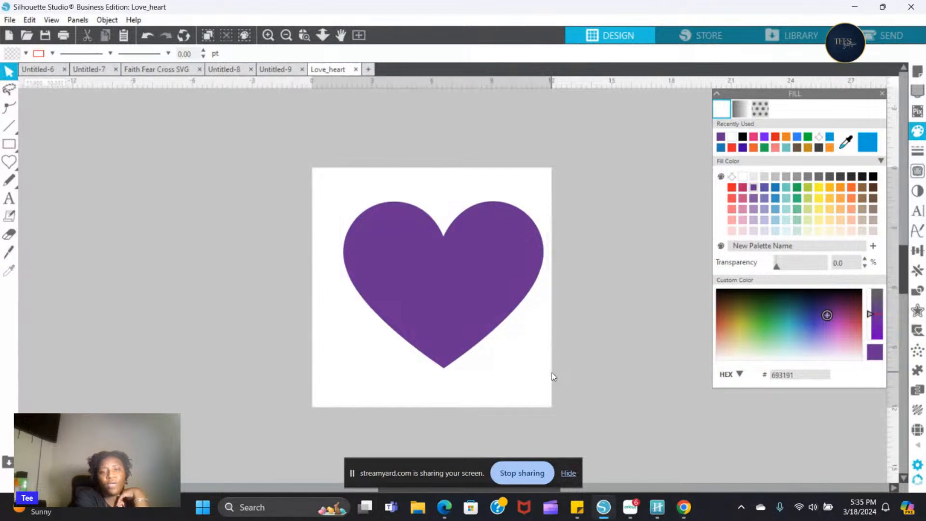
# - Set only the heart's width to 10.5 in with the aspect ratio temporarily unlocked, and recentre the heart on the page by eye
pyautogui.click(424, 310)
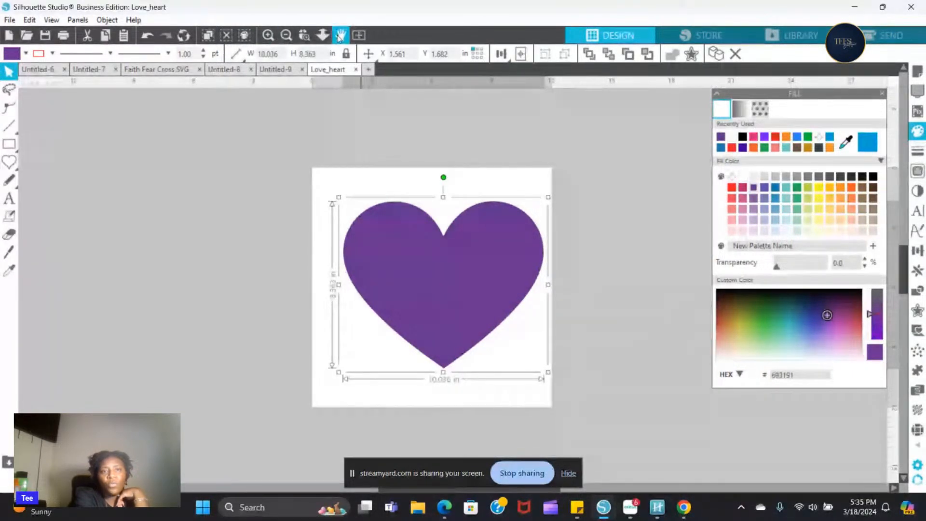
pyautogui.click(344, 54)
pyautogui.moveTo(280, 54); pyautogui.dragTo(250, 52)
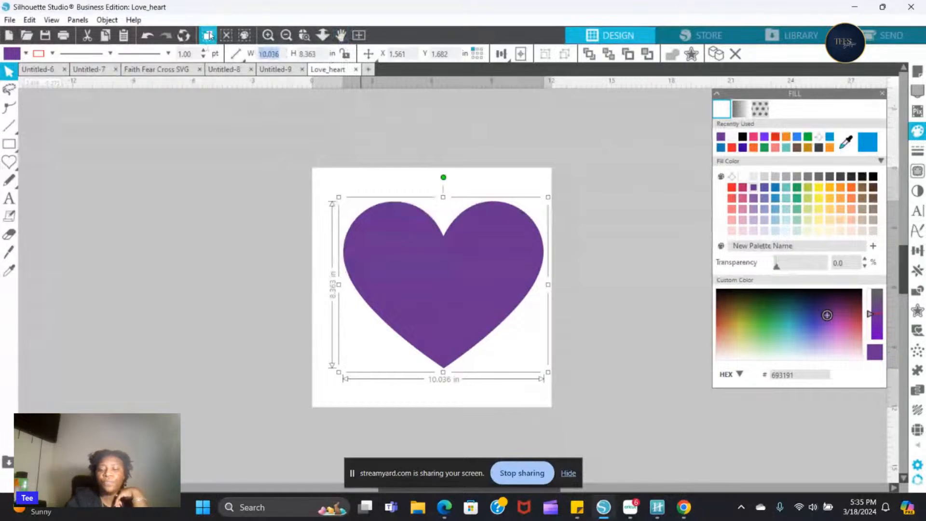
pyautogui.write('10.5')
pyautogui.press('Return')
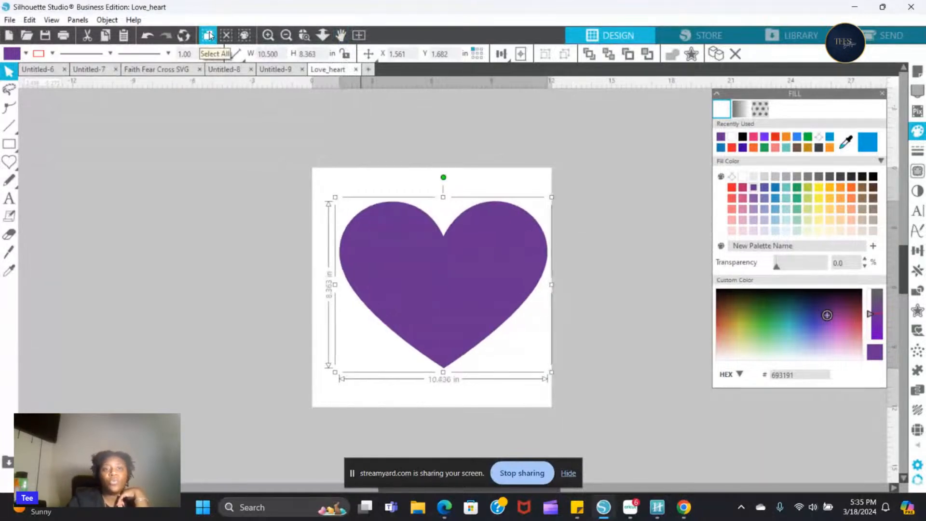
pyautogui.click(345, 54)
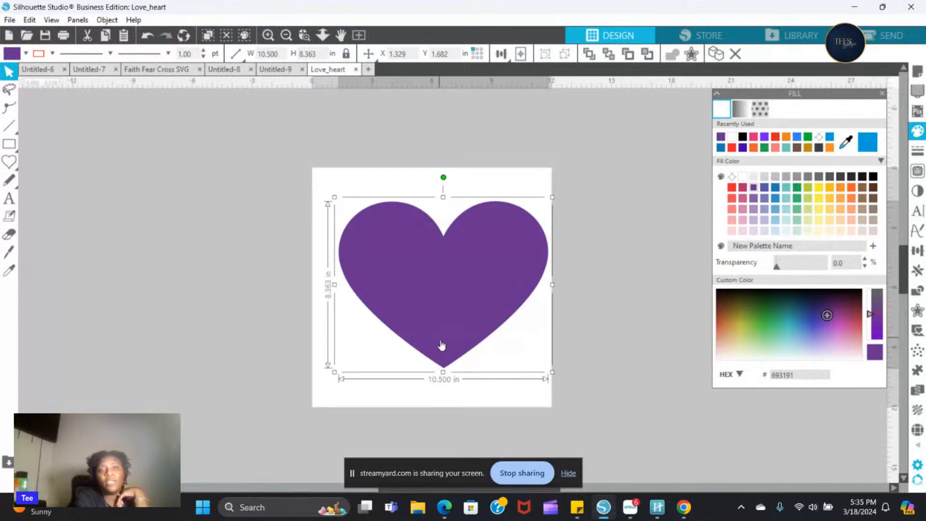
pyautogui.moveTo(446, 321); pyautogui.dragTo(440, 317)
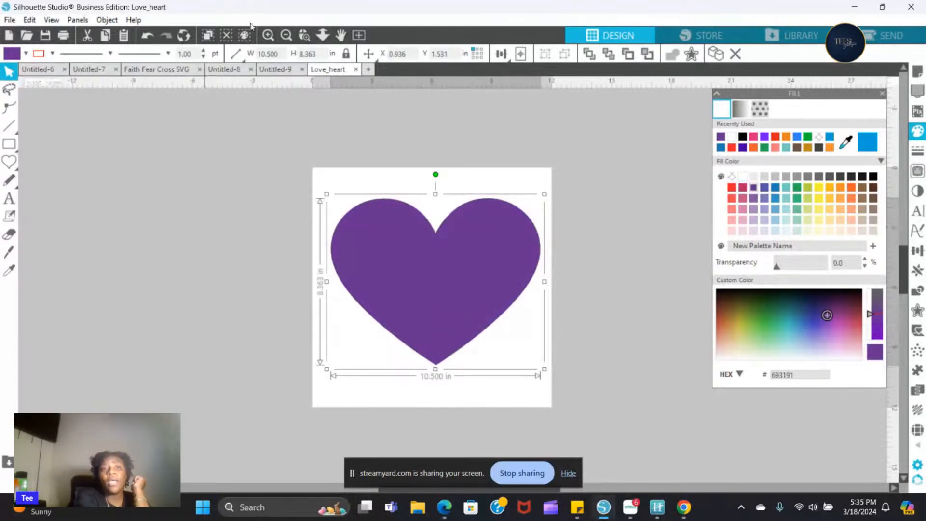
# - Add the text "FAITH" in 72 pt Arial on the empty area beside the heart's lower tip
pyautogui.click(267, 36)
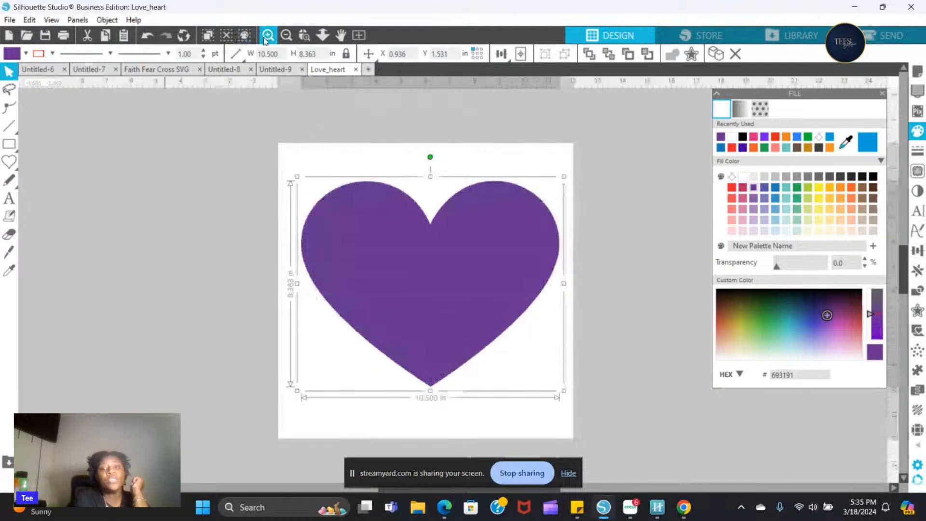
pyautogui.click(266, 36)
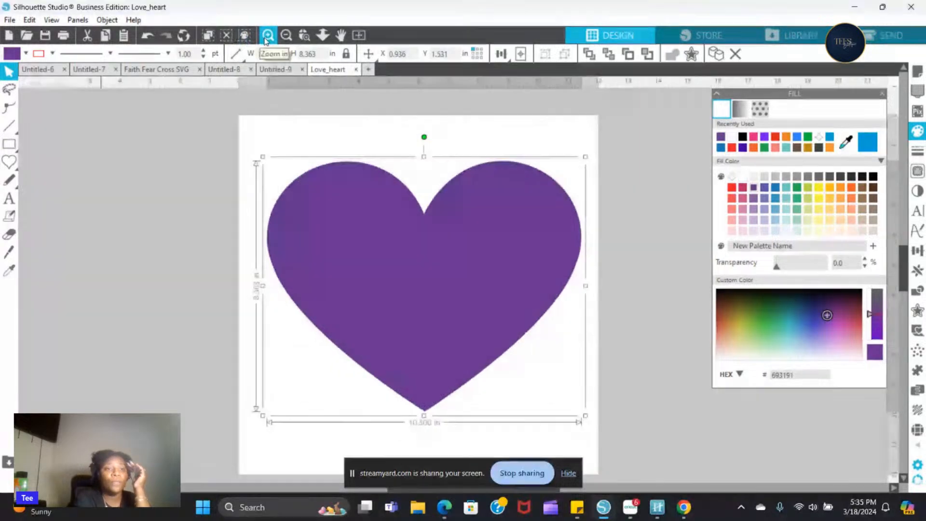
pyautogui.click(10, 213)
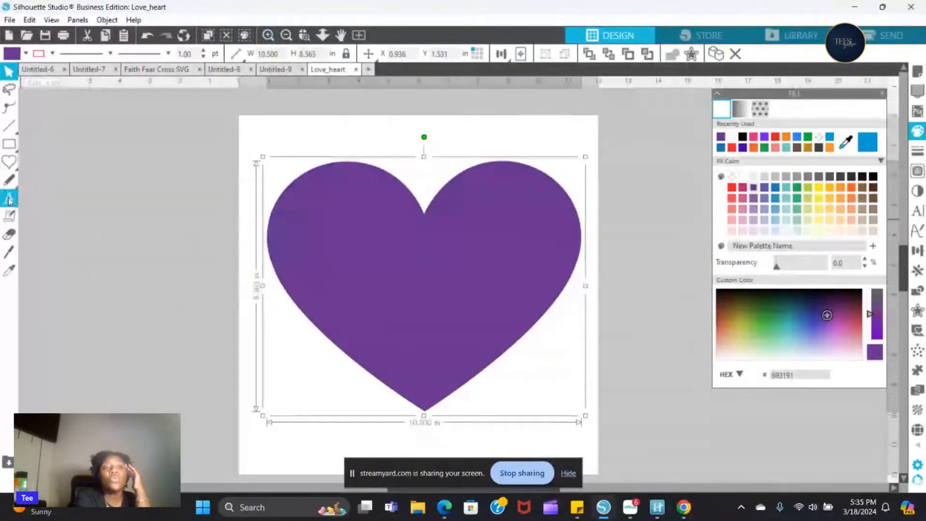
pyautogui.click(9, 203)
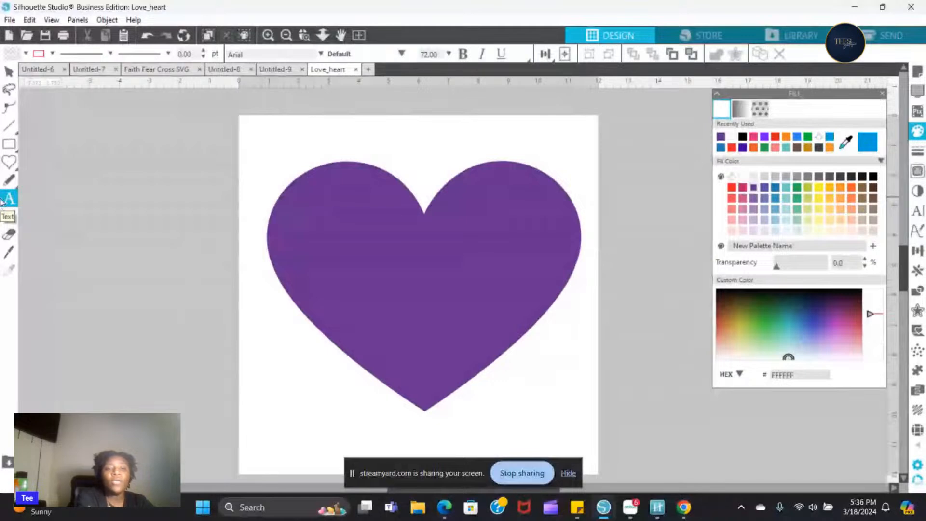
pyautogui.click(277, 407)
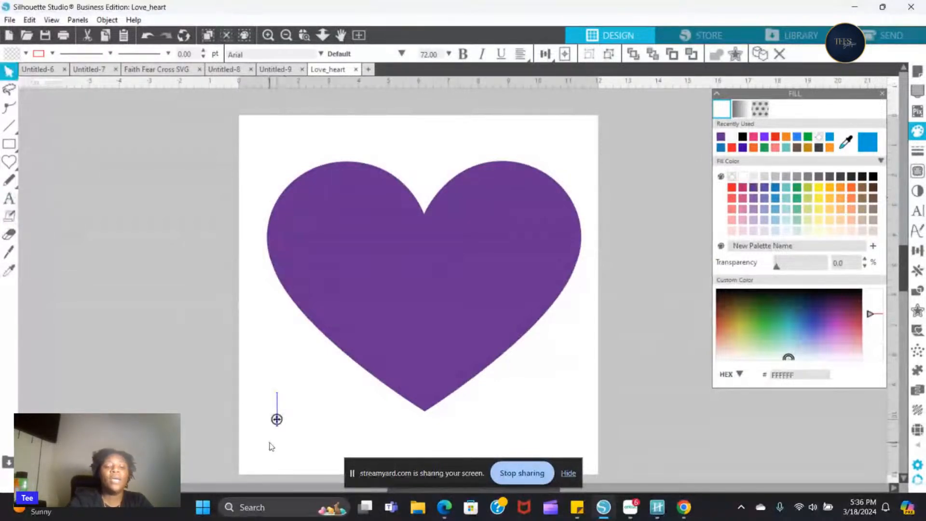
pyautogui.write('FA')
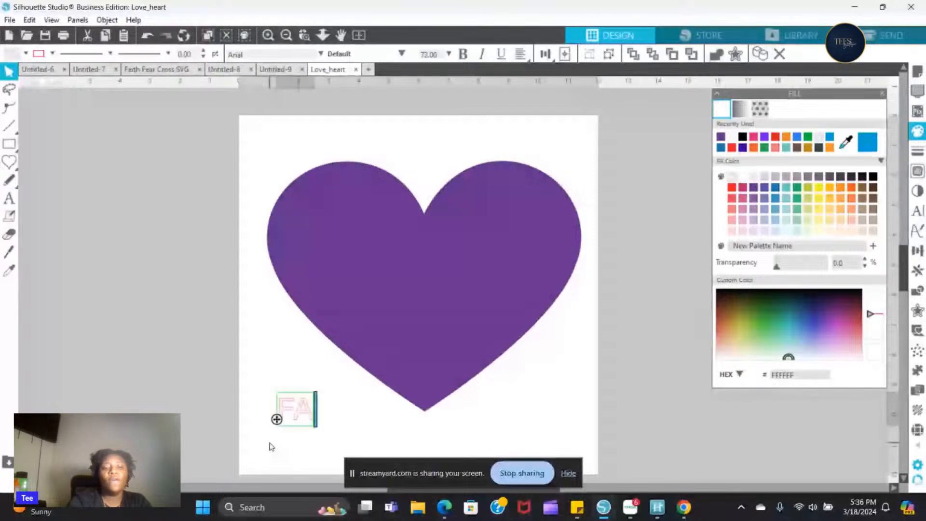
pyautogui.write('ITH')
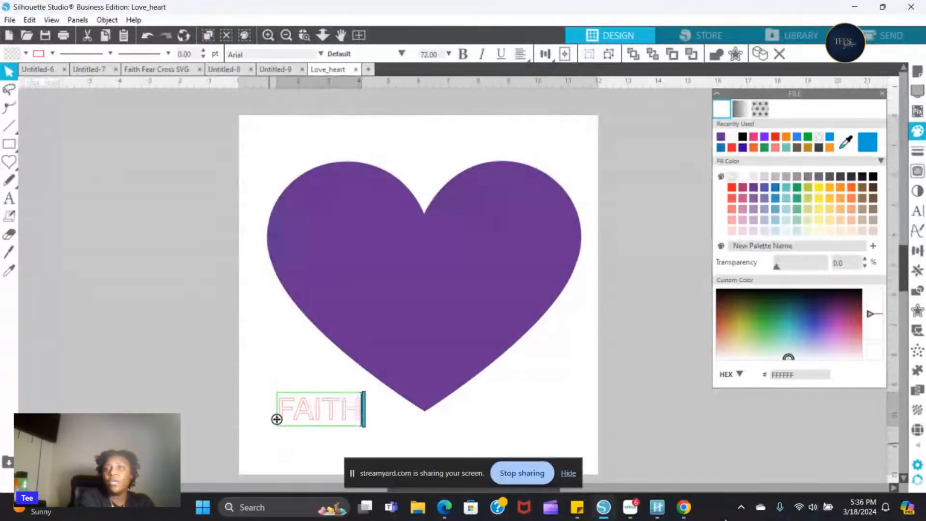
pyautogui.moveTo(431, 466); pyautogui.dragTo(797, 11)
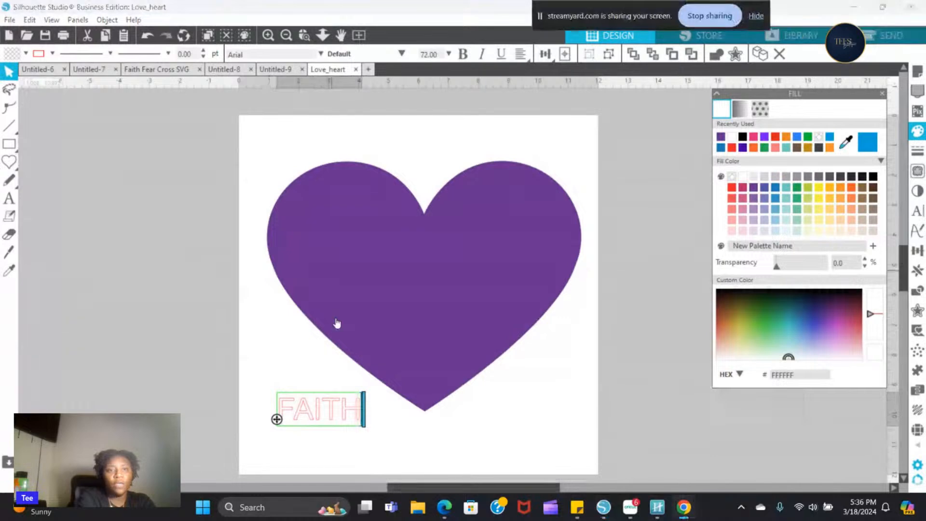
pyautogui.click(336, 442)
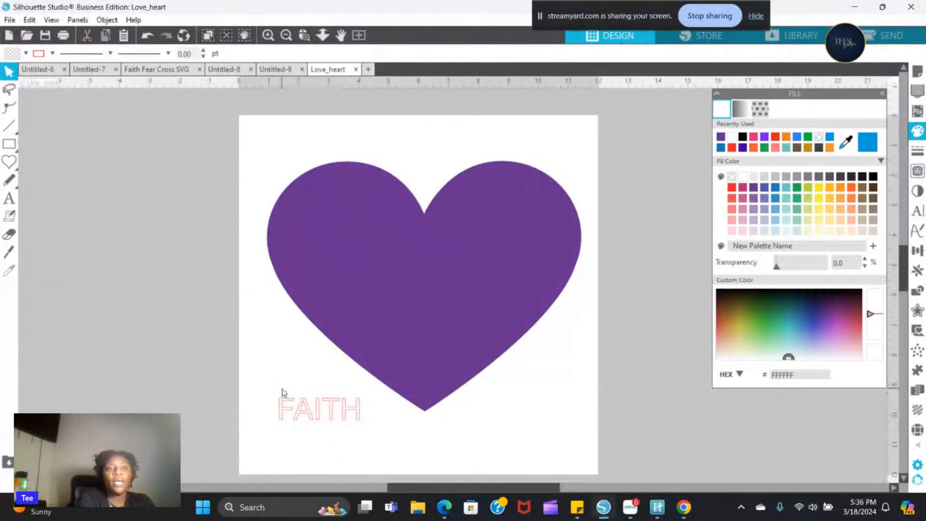
# - Change the font of the "FAITH" text to Ask Why
pyautogui.click(285, 400)
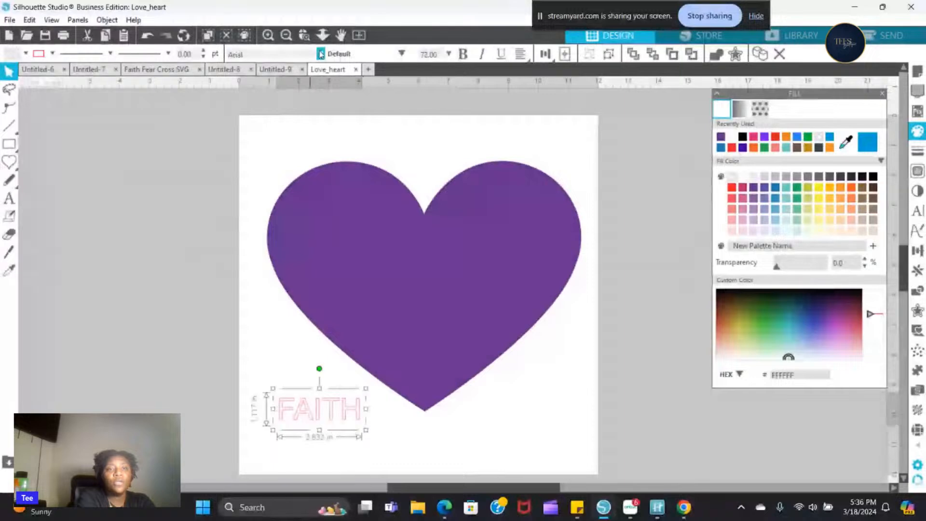
pyautogui.click(228, 54)
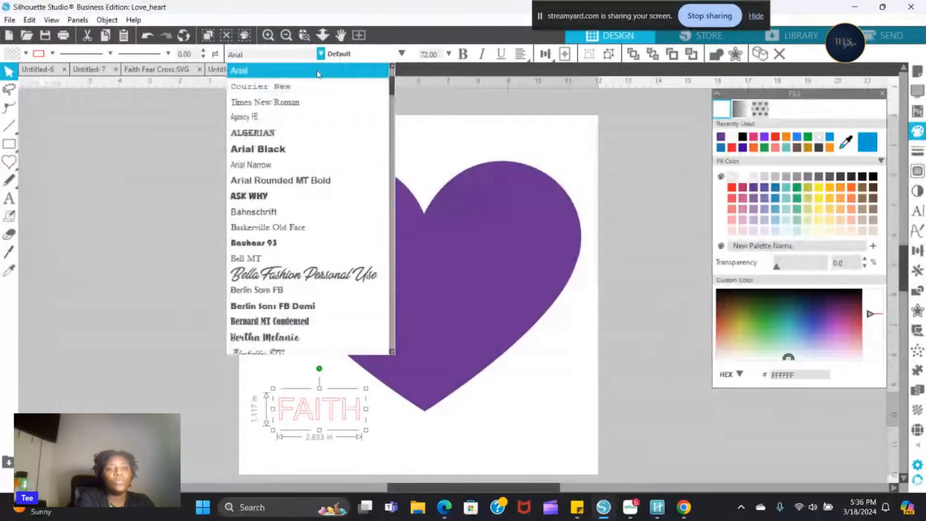
pyautogui.click(291, 198)
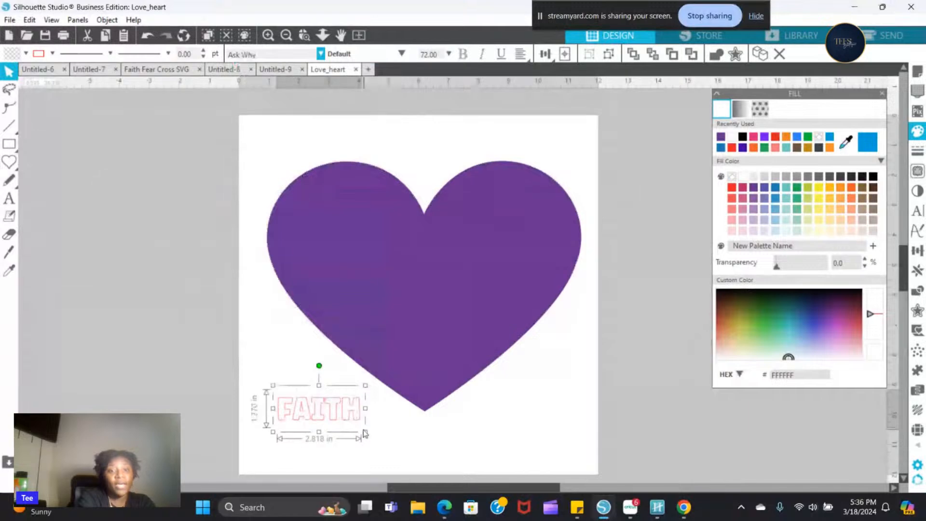
# - Enlarge the "FAITH" text to about 224 pt and place it across the middle of the heart
pyautogui.moveTo(365, 432); pyautogui.dragTo(535, 475)
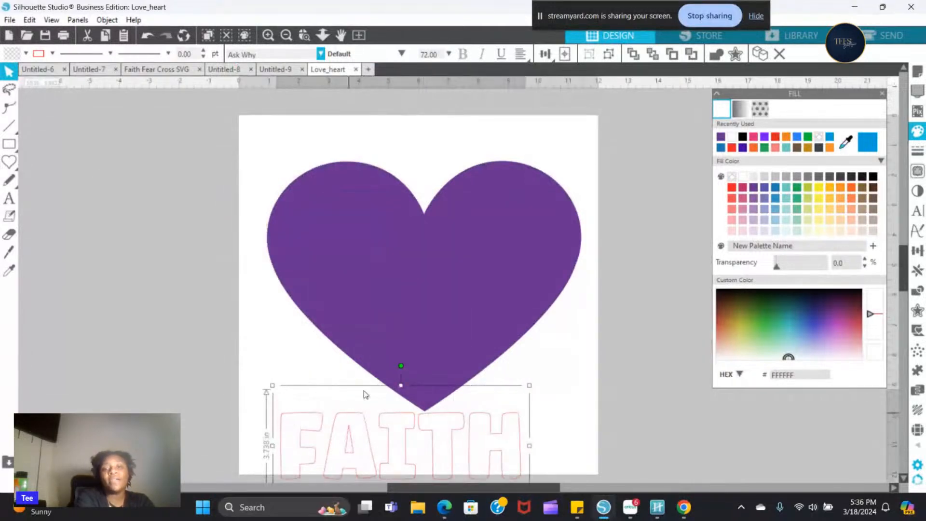
pyautogui.moveTo(365, 390); pyautogui.dragTo(383, 239)
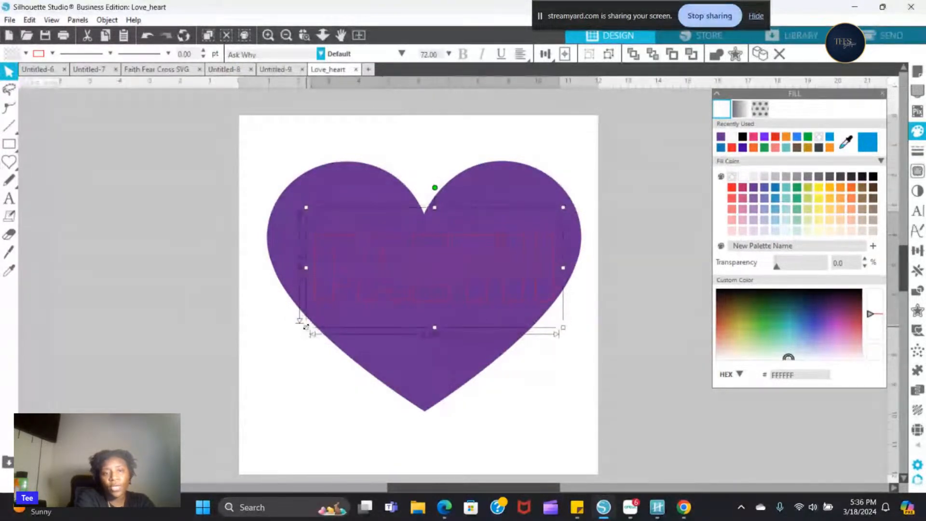
pyautogui.moveTo(305, 326); pyautogui.dragTo(297, 348)
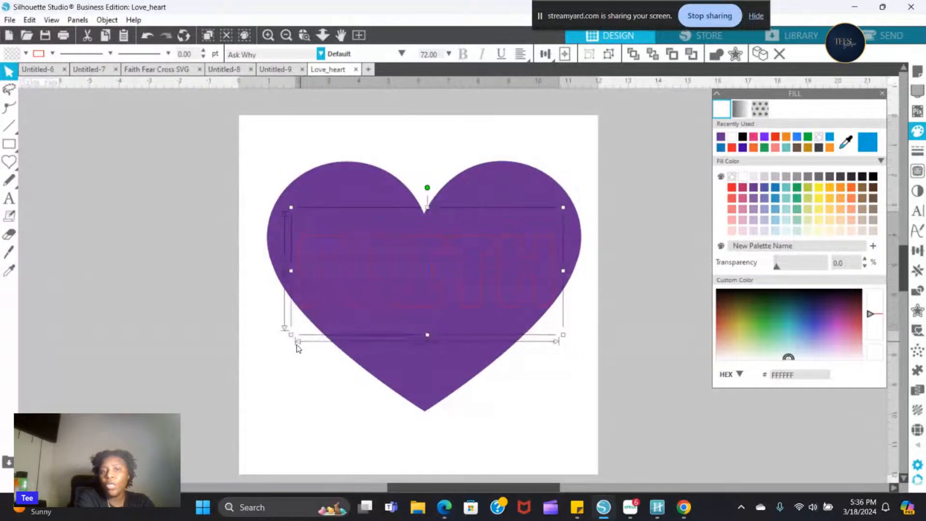
# - Shrink the "FAITH" text to about 218 pt and nudge the heart slightly upward around it
pyautogui.click(436, 299)
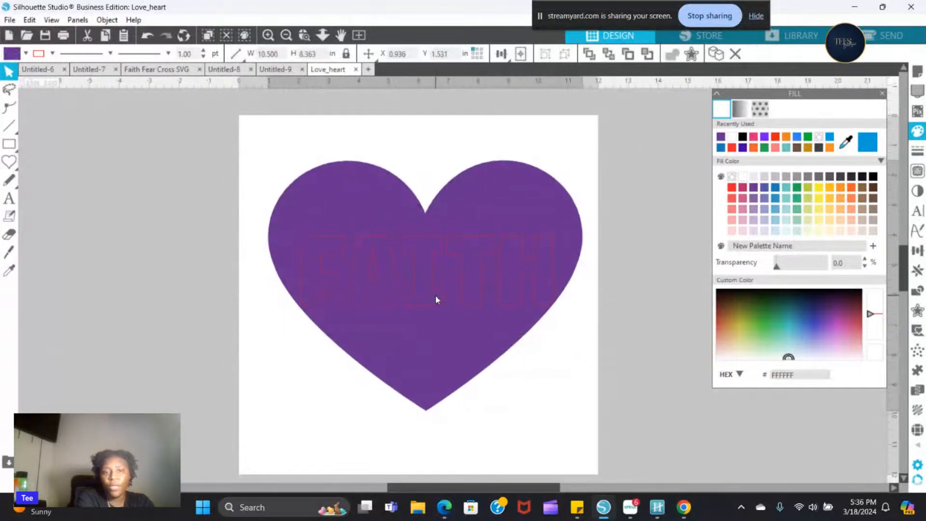
pyautogui.click(414, 274)
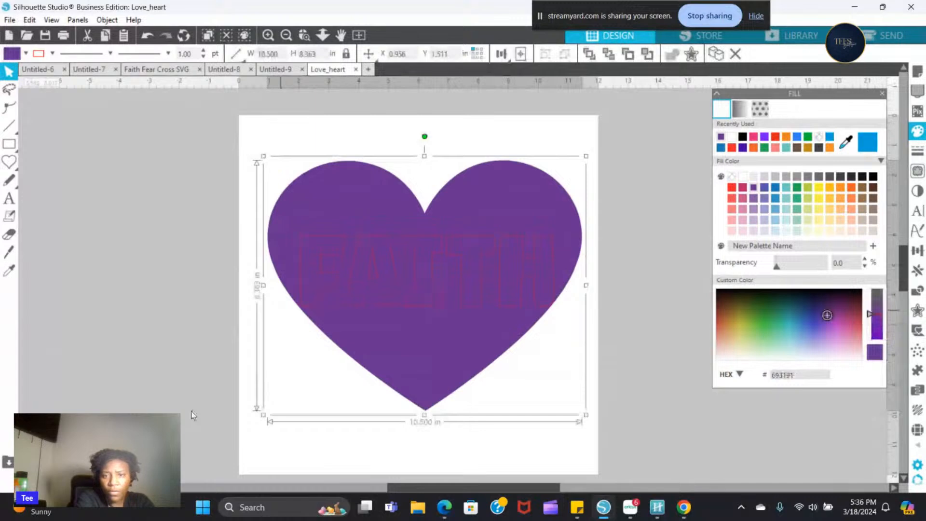
pyautogui.click(187, 429)
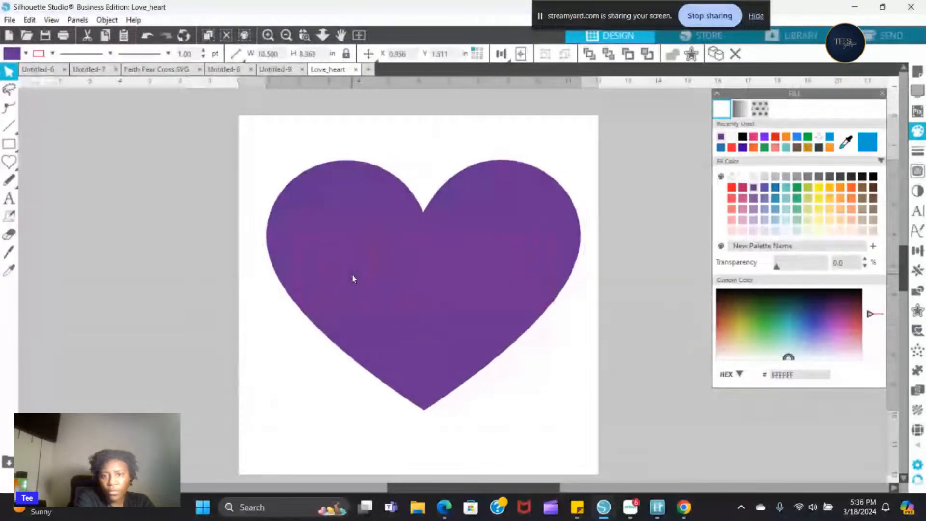
pyautogui.click(340, 237)
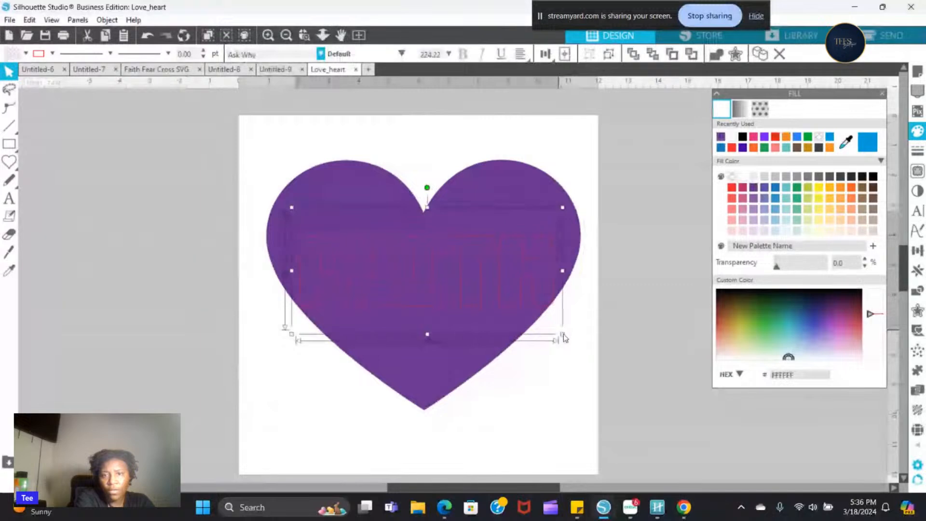
pyautogui.moveTo(563, 333); pyautogui.dragTo(554, 330)
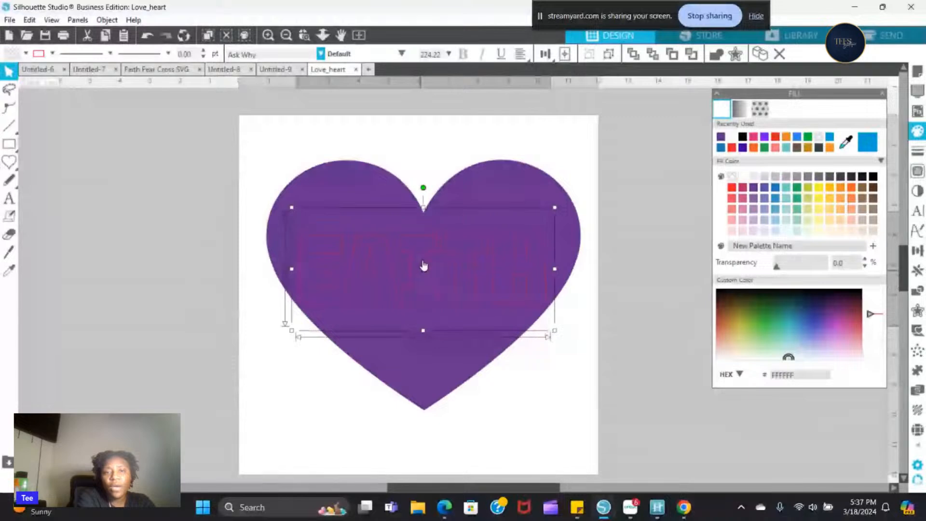
pyautogui.moveTo(427, 255); pyautogui.dragTo(427, 253)
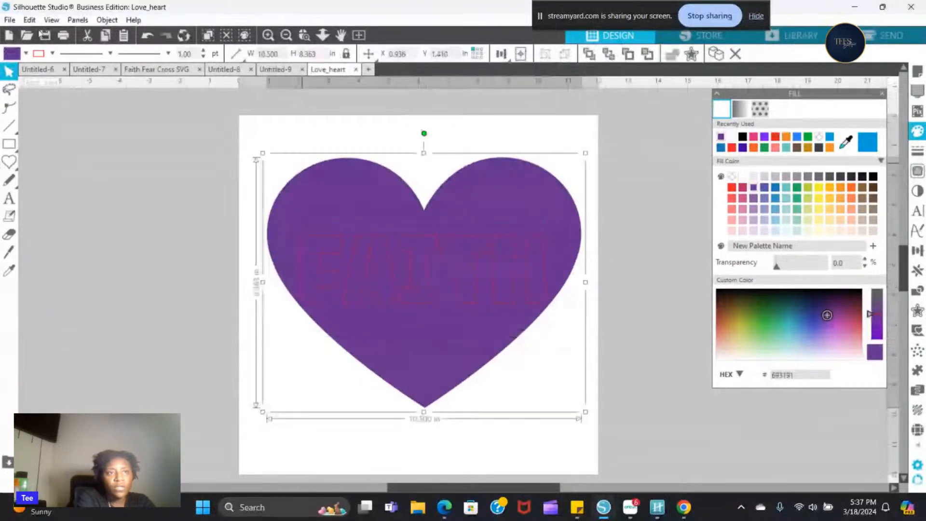
# - Set the heart's line colour to transparent
pyautogui.click(51, 54)
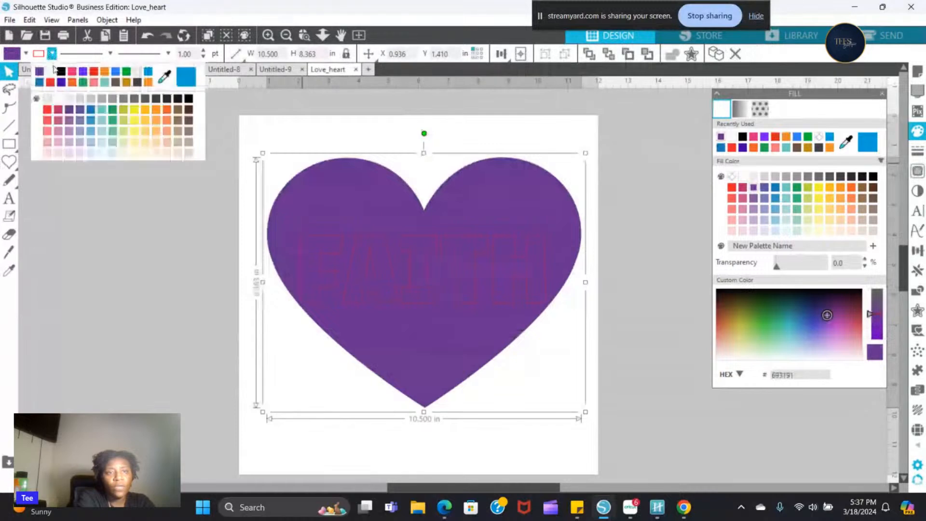
pyautogui.click(49, 100)
pyautogui.click(25, 55)
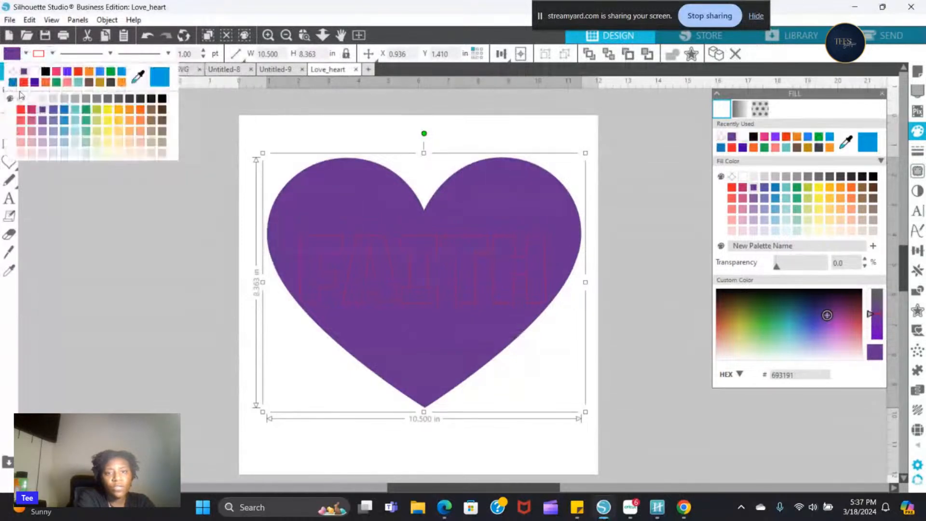
pyautogui.click(20, 99)
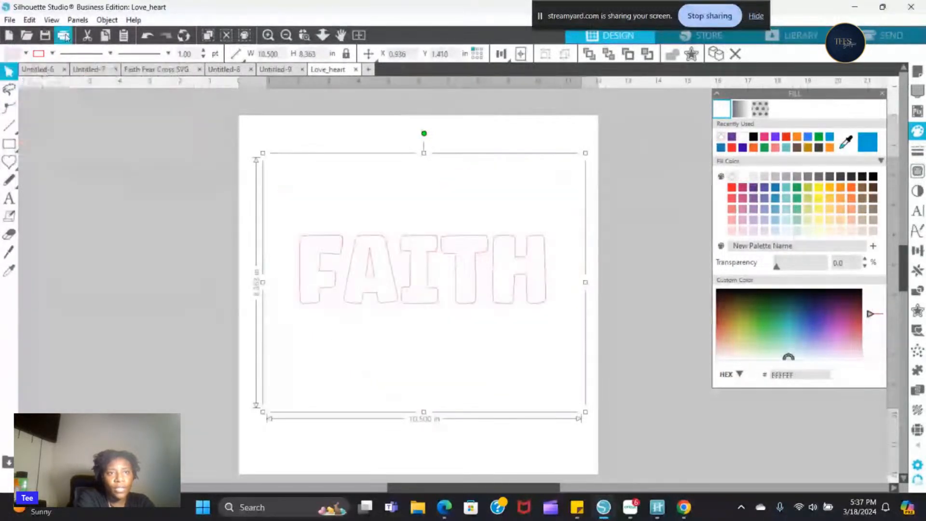
pyautogui.click(145, 40)
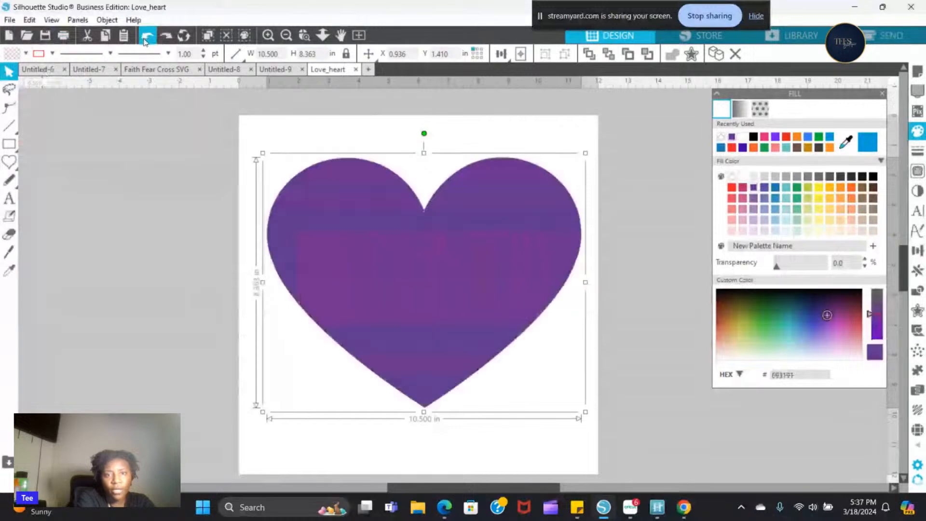
# - Move the "FAITH" text slightly higher inside the heart and apply Align Center to the text alone
pyautogui.click(374, 230)
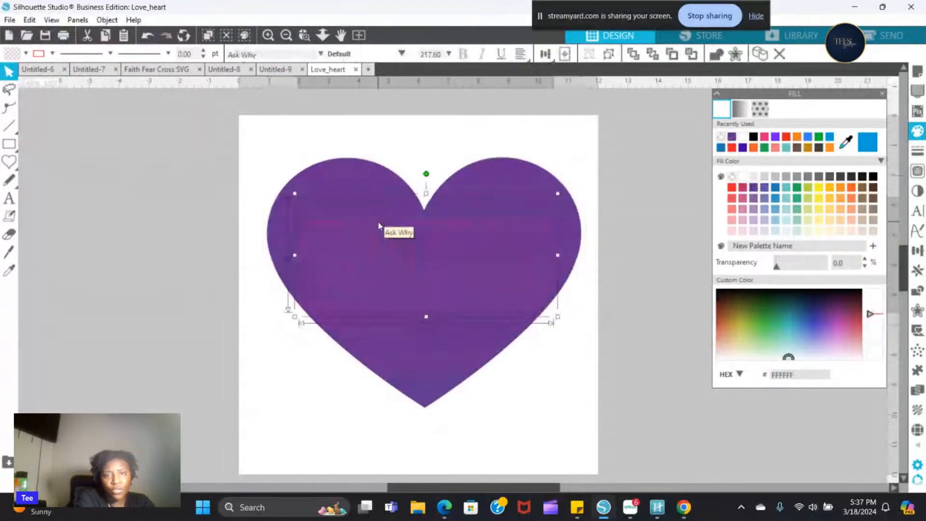
pyautogui.moveTo(398, 226); pyautogui.dragTo(381, 230)
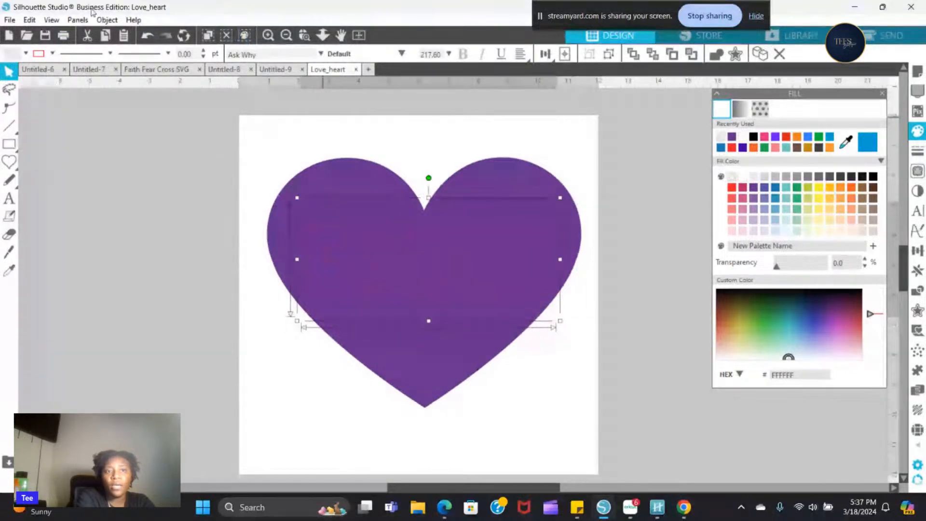
pyautogui.click(107, 20)
pyautogui.moveTo(150, 73)
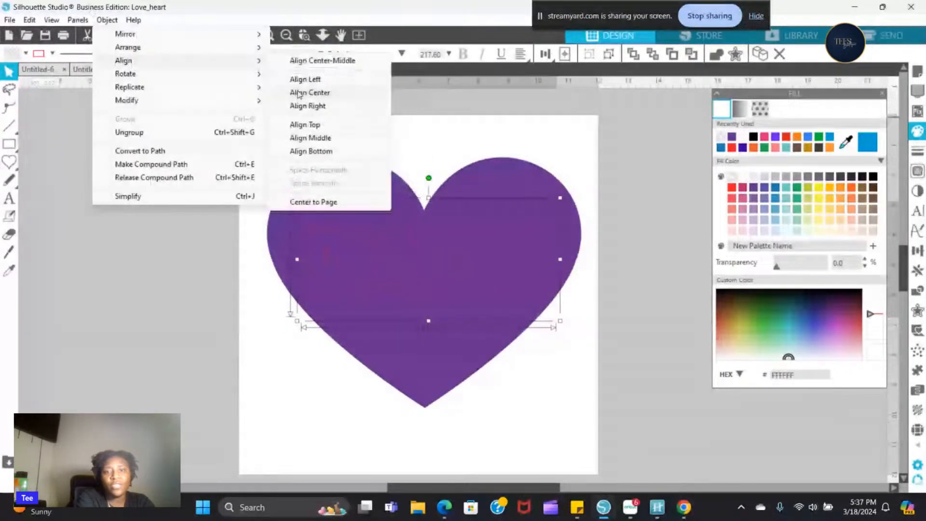
pyautogui.click(299, 93)
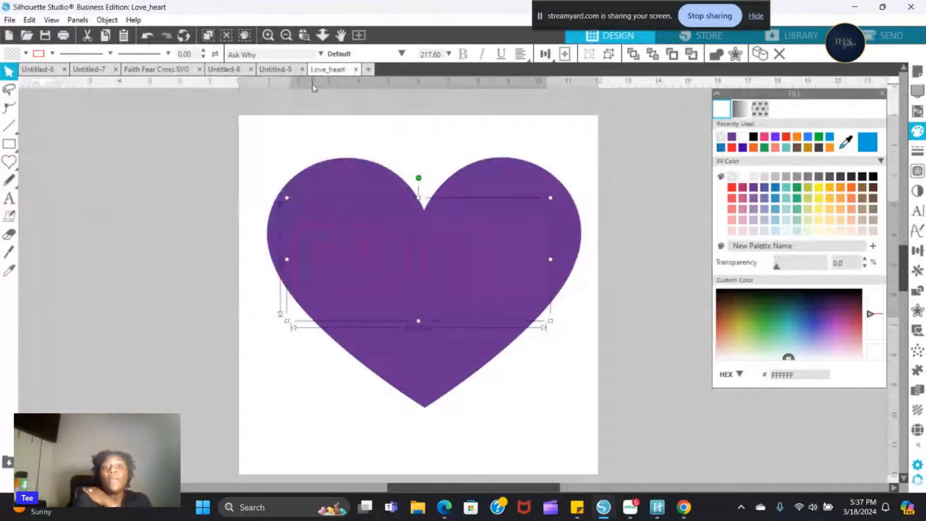
# - Select the heart and the "FAITH" text together and apply Align Center to both
pyautogui.moveTo(263, 151); pyautogui.dragTo(538, 438)
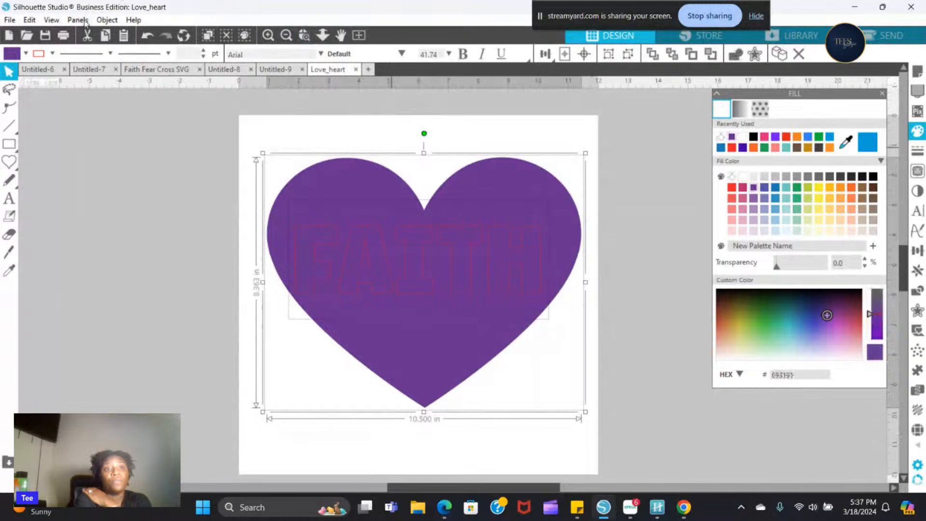
pyautogui.click(107, 20)
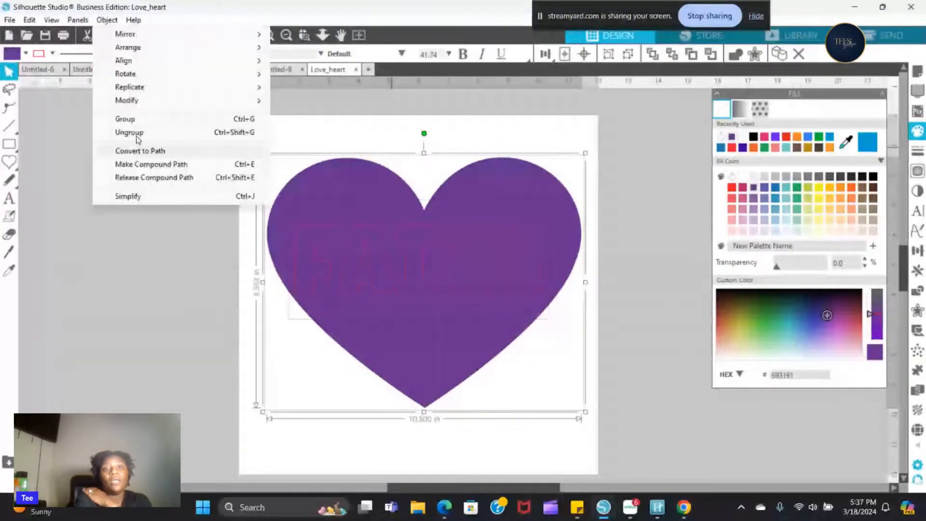
pyautogui.moveTo(124, 60)
pyautogui.click(298, 94)
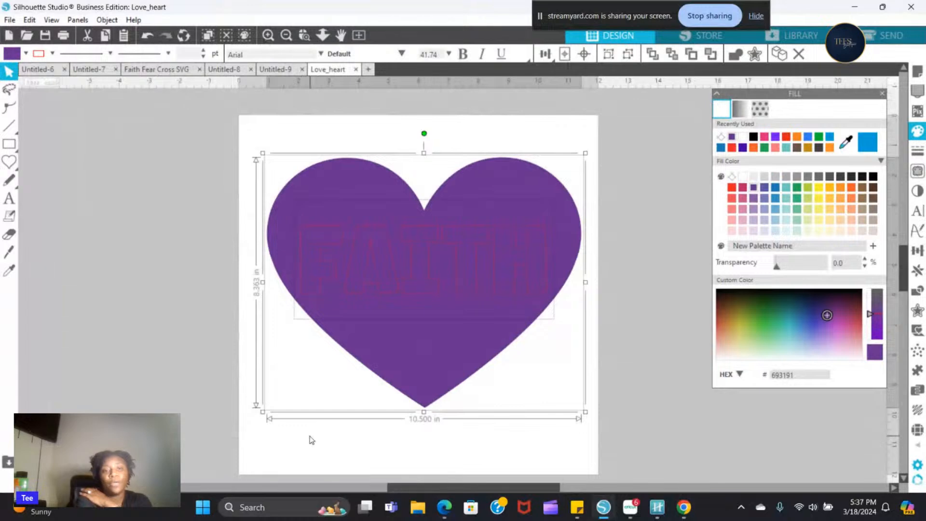
pyautogui.click(248, 138)
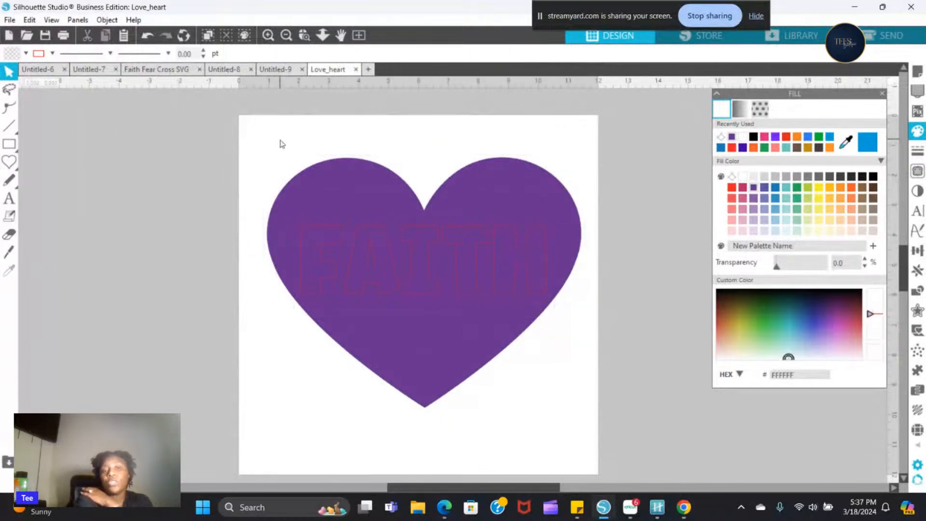
# - Cut the "FAITH" lettering out of the heart with Subtract All applied to both shapes
pyautogui.click(283, 262)
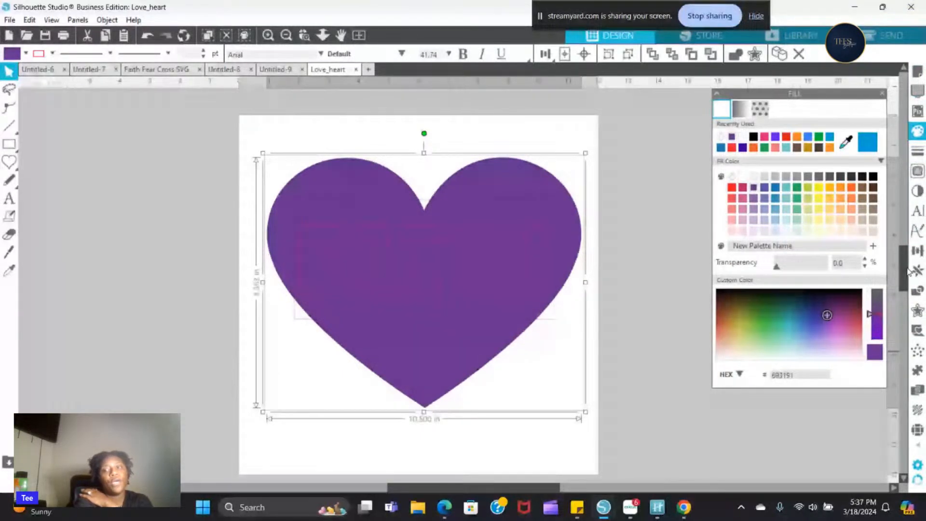
pyautogui.click(918, 292)
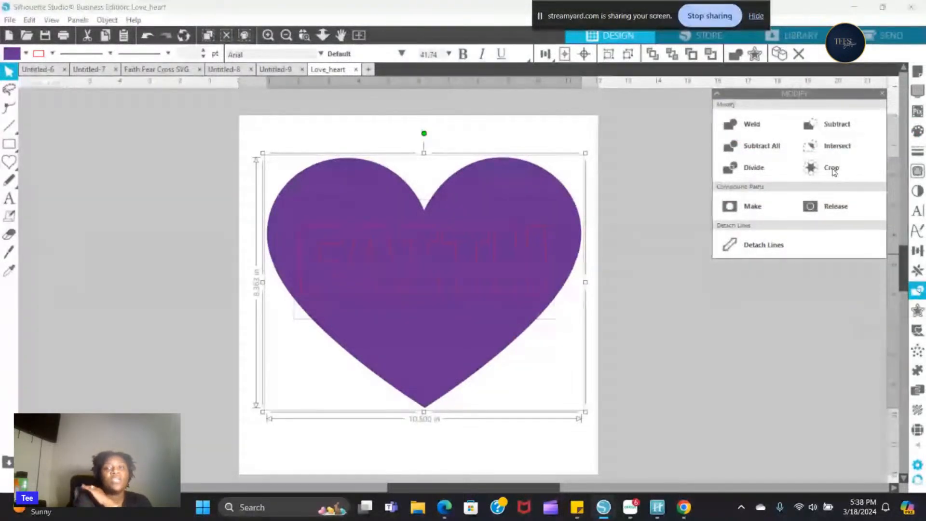
pyautogui.click(763, 151)
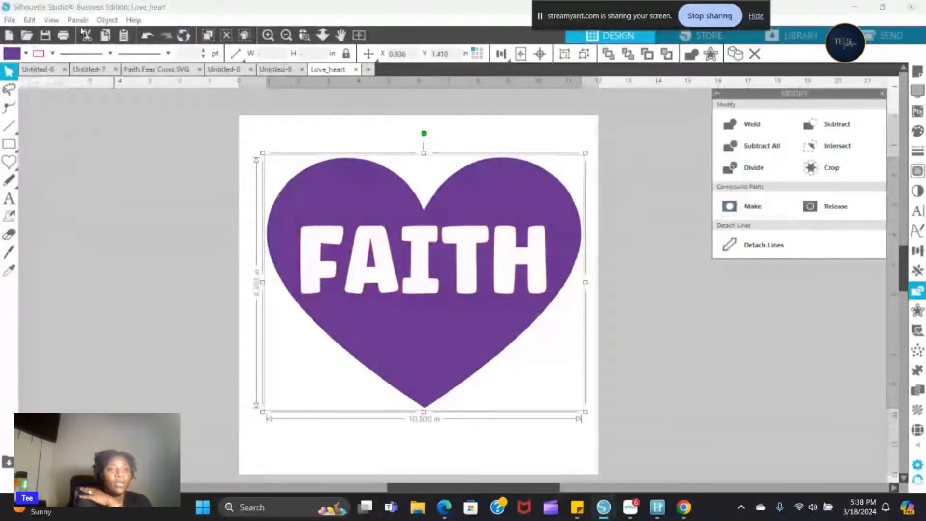
# - Remove the line colour from the heart and lettering, and shift the heart slightly left and up on the page
pyautogui.click(50, 54)
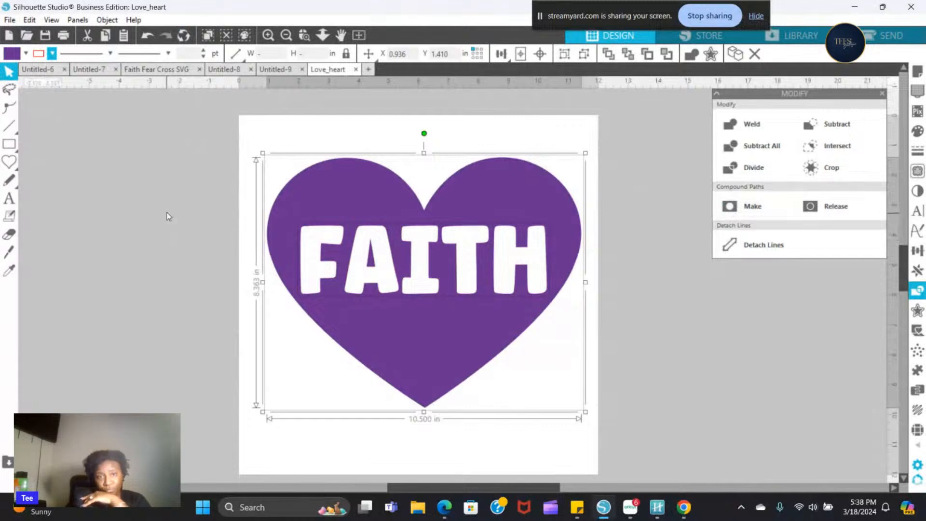
pyautogui.click(164, 292)
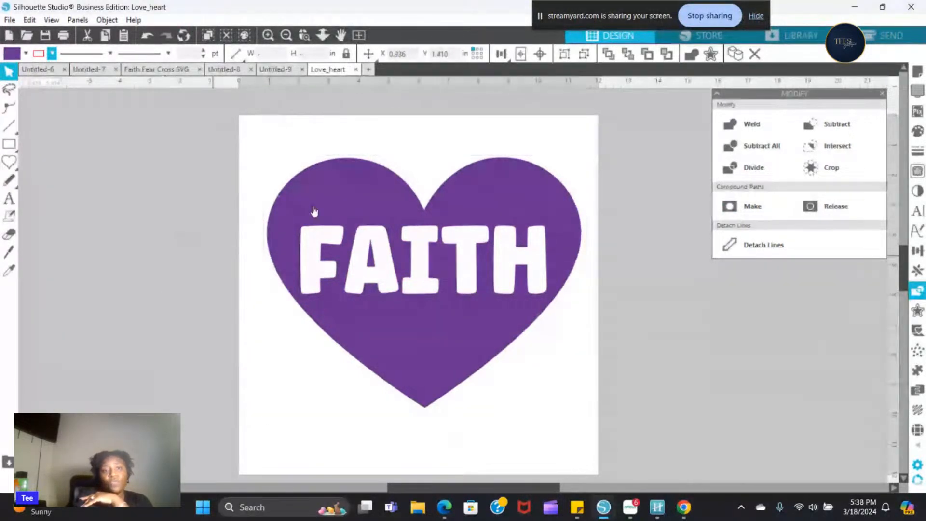
pyautogui.moveTo(312, 209); pyautogui.dragTo(342, 190)
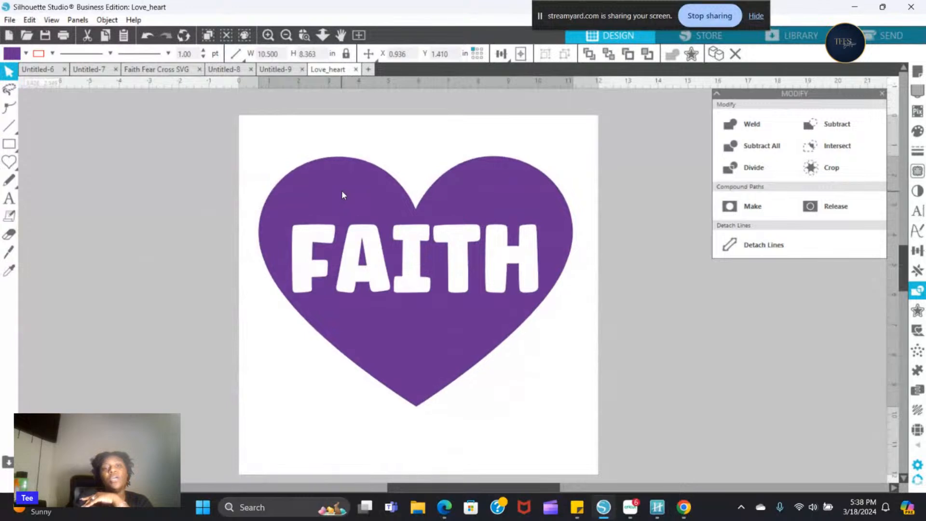
# - Select the whole heart design and set the rhinestone size to 6ss
pyautogui.moveTo(232, 129); pyautogui.dragTo(303, 400)
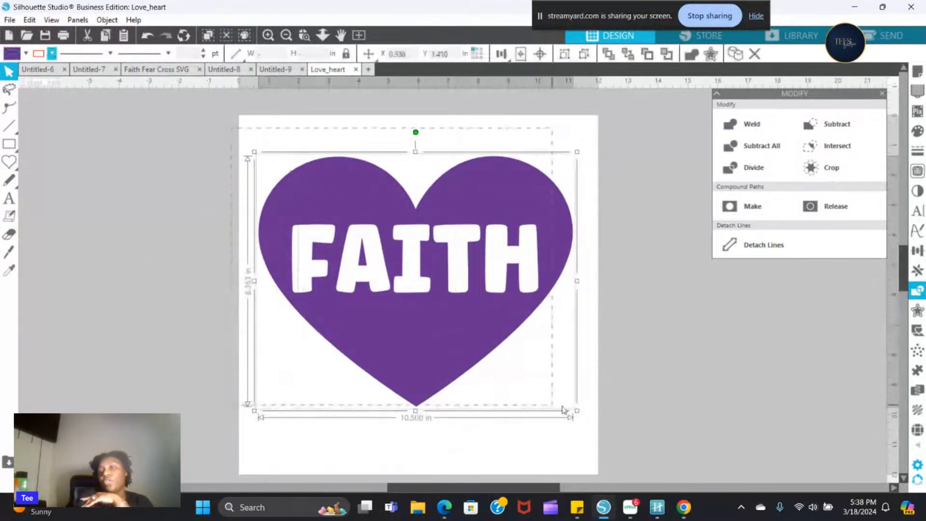
pyautogui.click(881, 98)
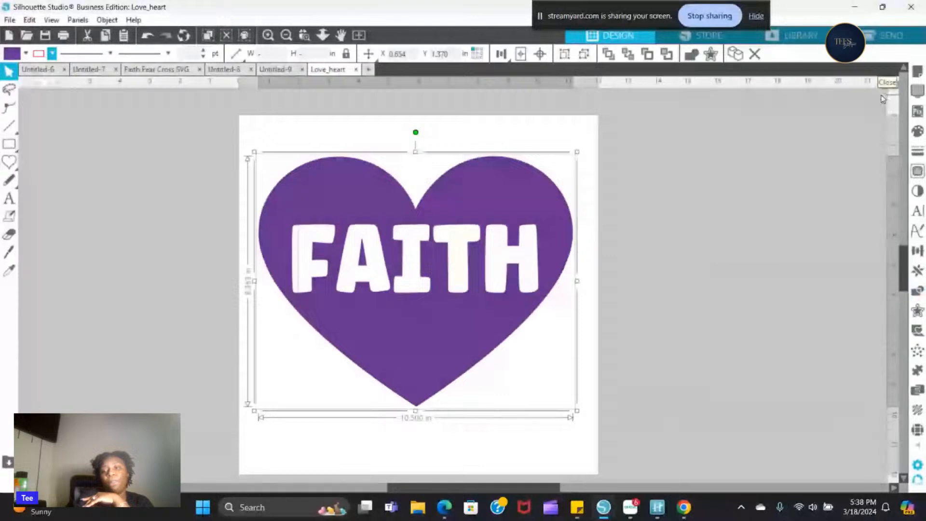
pyautogui.click(919, 431)
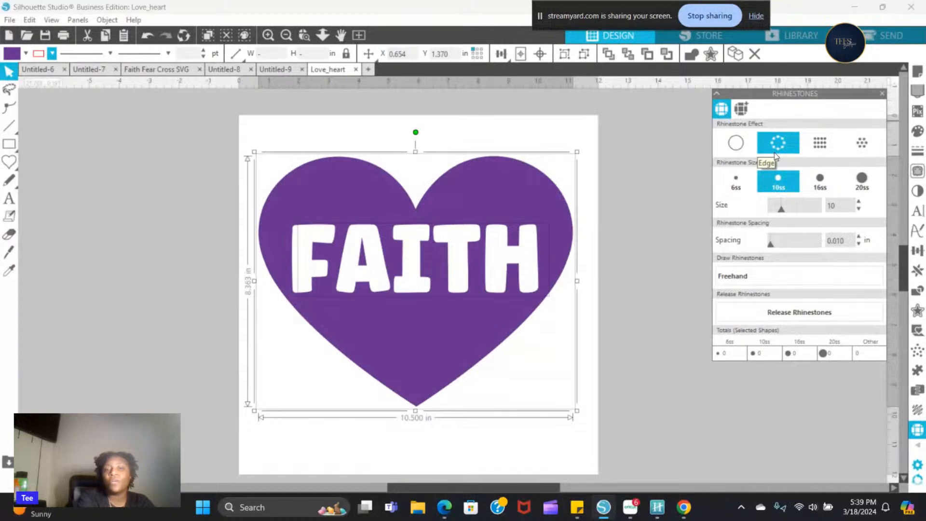
pyautogui.click(736, 143)
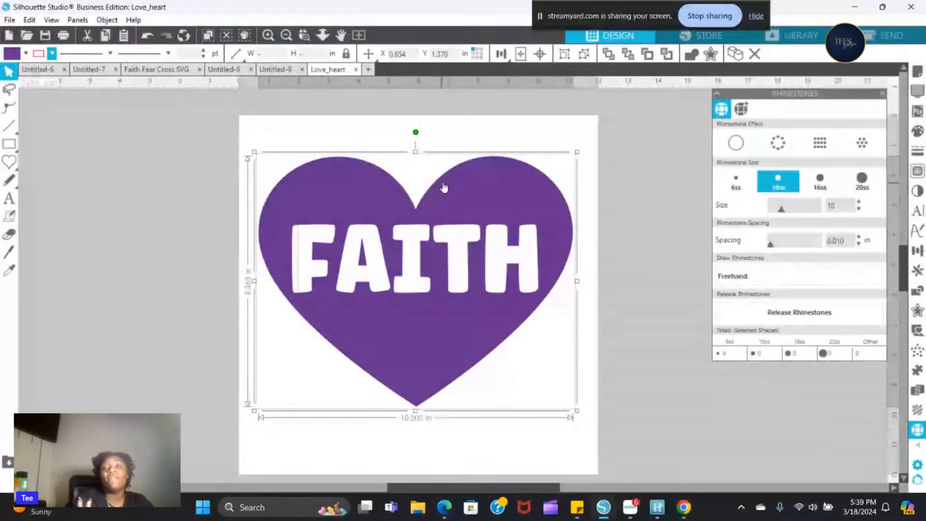
pyautogui.click(737, 182)
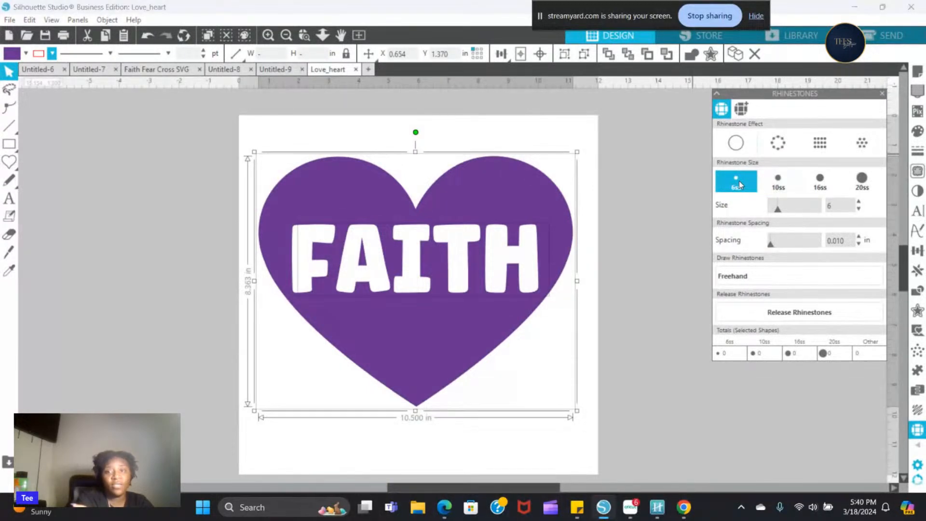
# - Fill the selected heart design with 6ss rhinestones using the radial fill effect
pyautogui.click(854, 149)
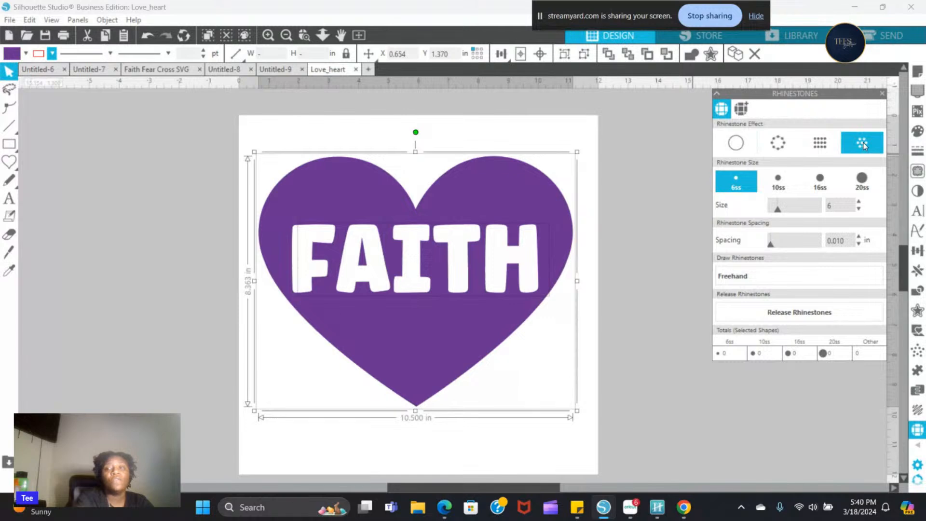
pyautogui.click(863, 143)
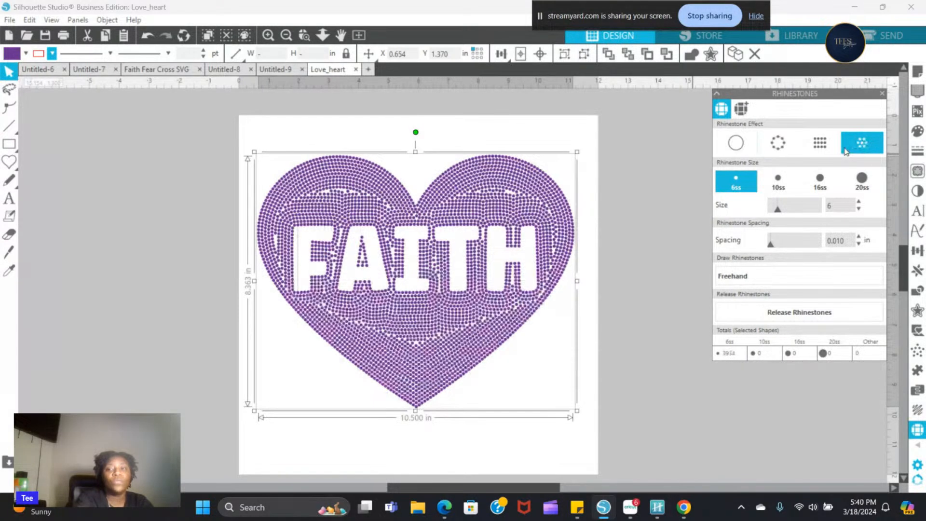
pyautogui.click(824, 150)
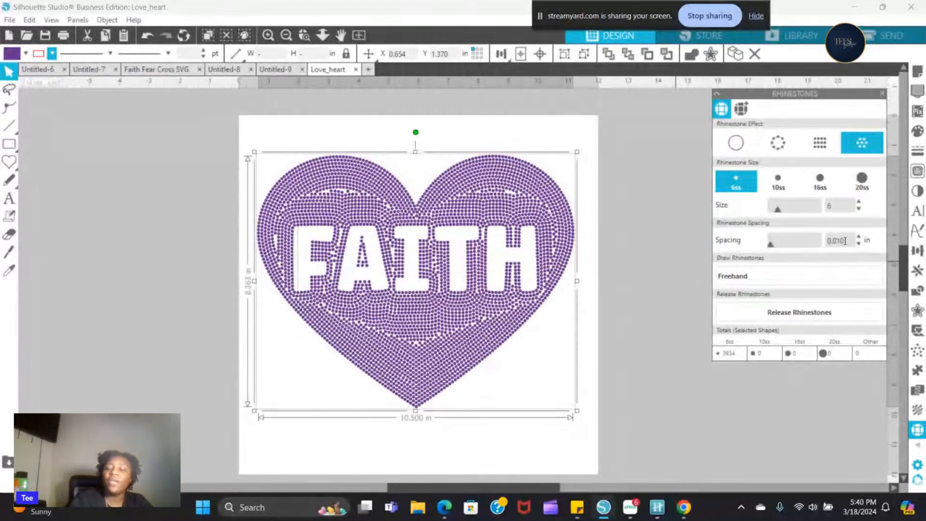
# - Try a rhinestone spacing of 0.013 in on the heart, followed by 0.015 in
pyautogui.doubleClick(844, 241)
pyautogui.write('0')
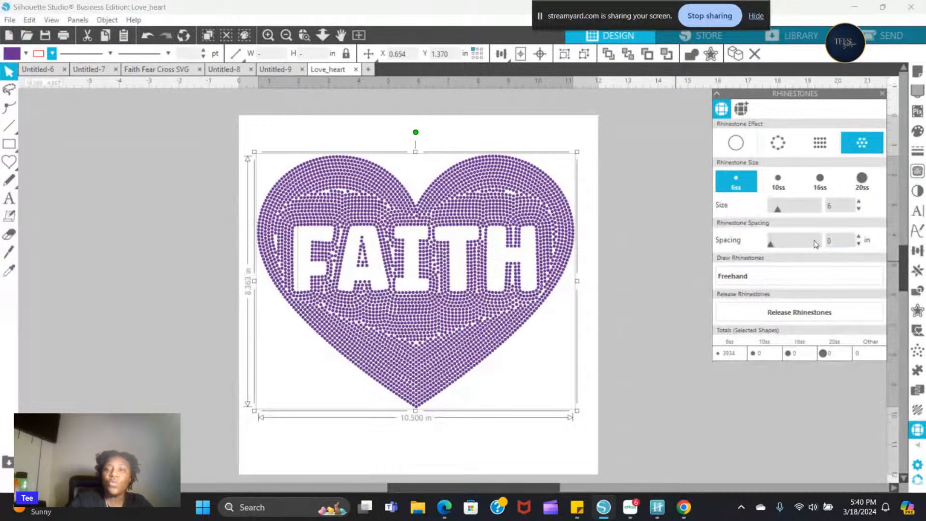
pyautogui.write('.013')
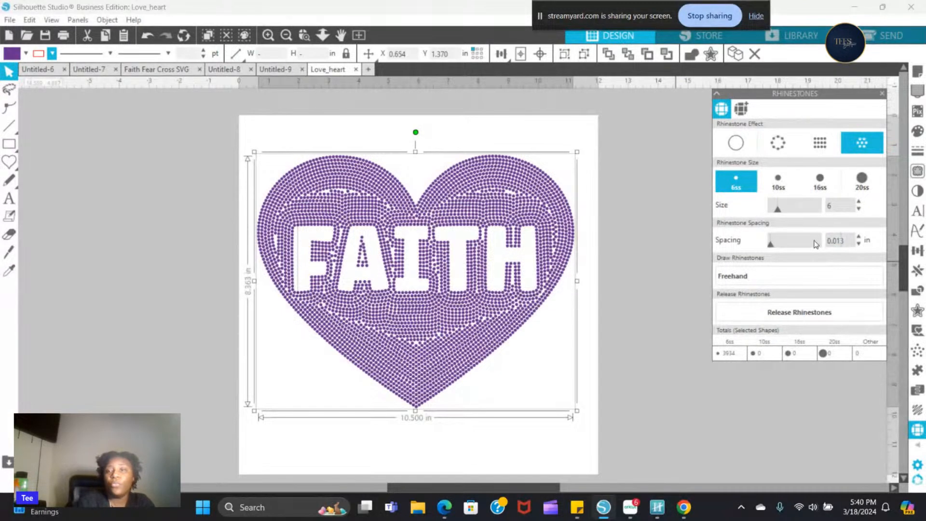
pyautogui.press('Return')
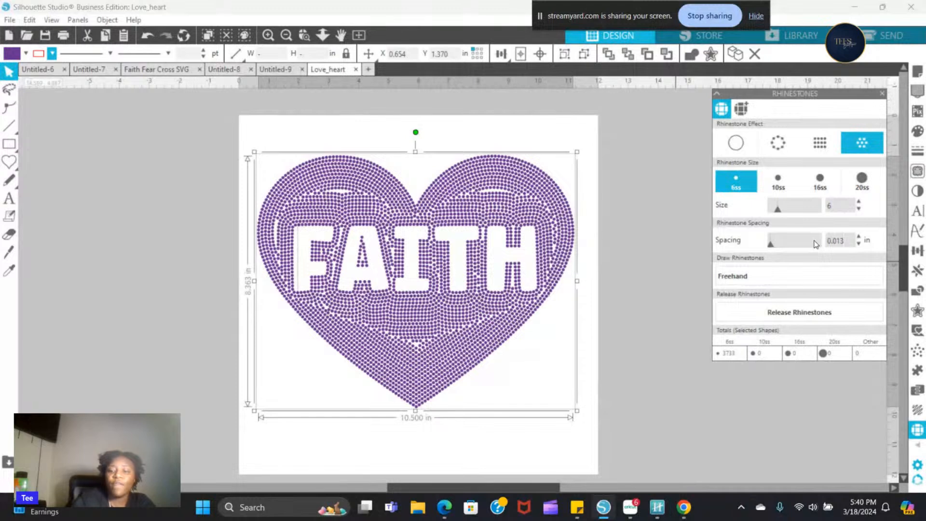
pyautogui.press('BackSpace')
pyautogui.write('5')
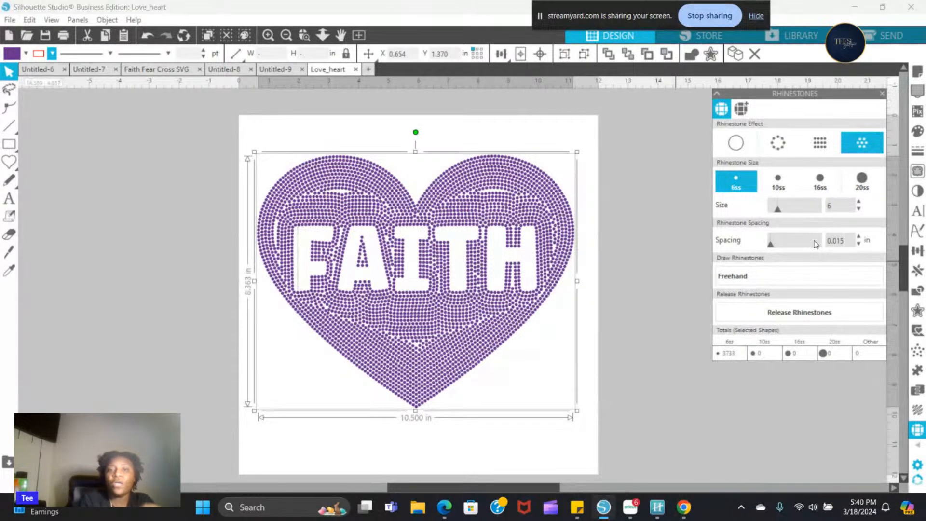
pyautogui.press('Return')
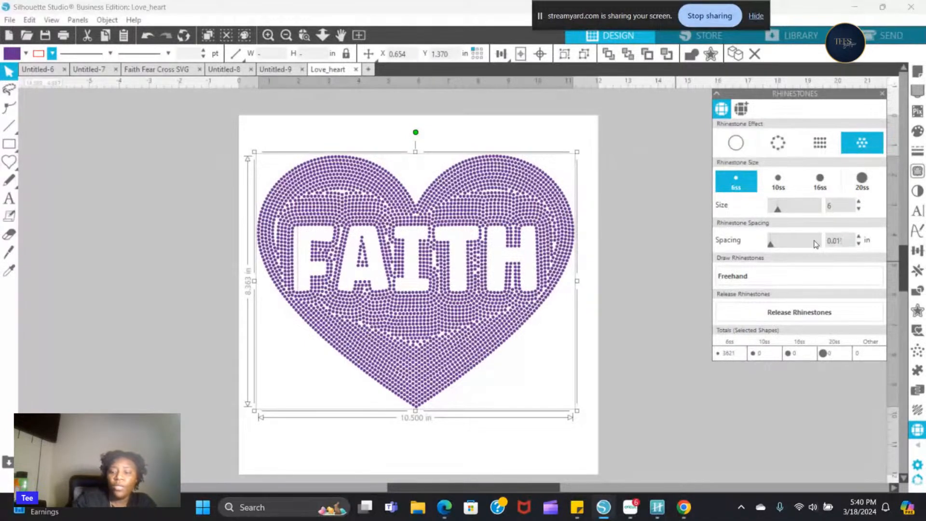
# - Widen the heart's rhinestone spacing to 0.025 in and then to 0.030 in
pyautogui.write('25')
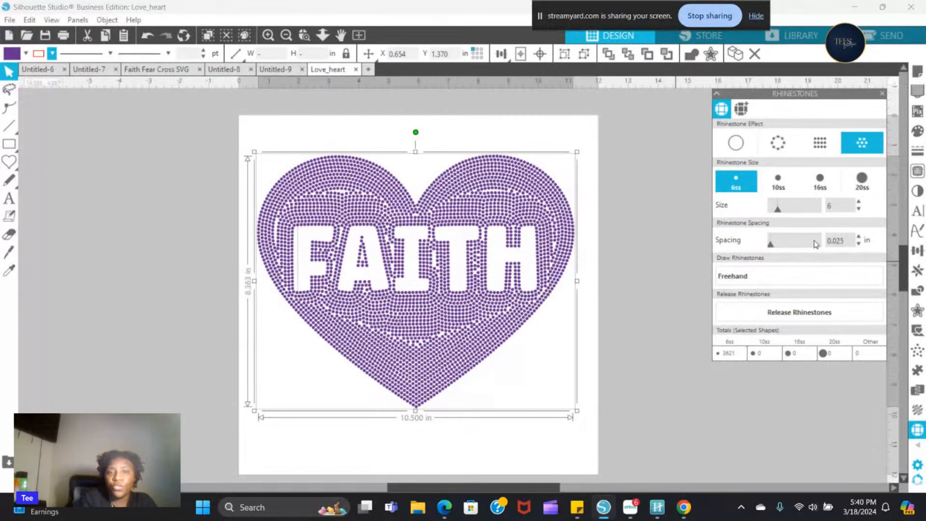
pyautogui.press('Return')
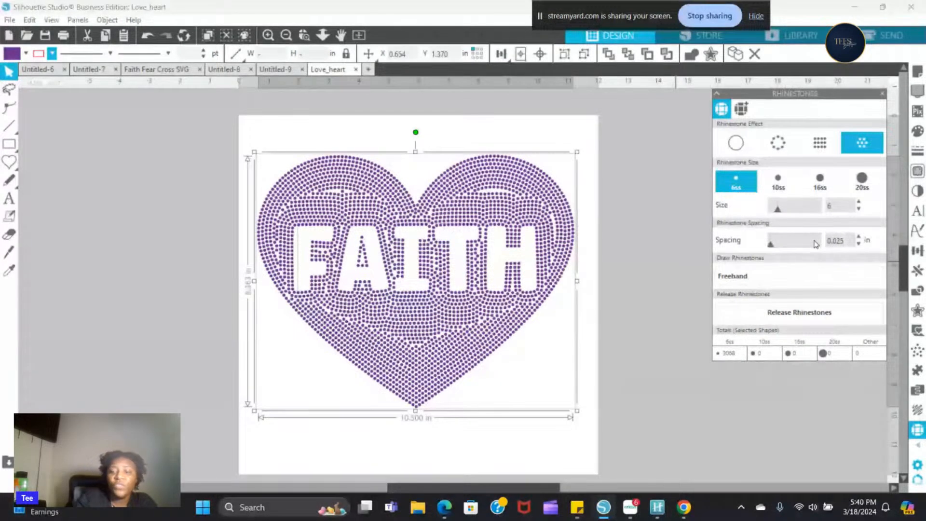
pyautogui.press('BackSpace')
pyautogui.press('BackSpace')
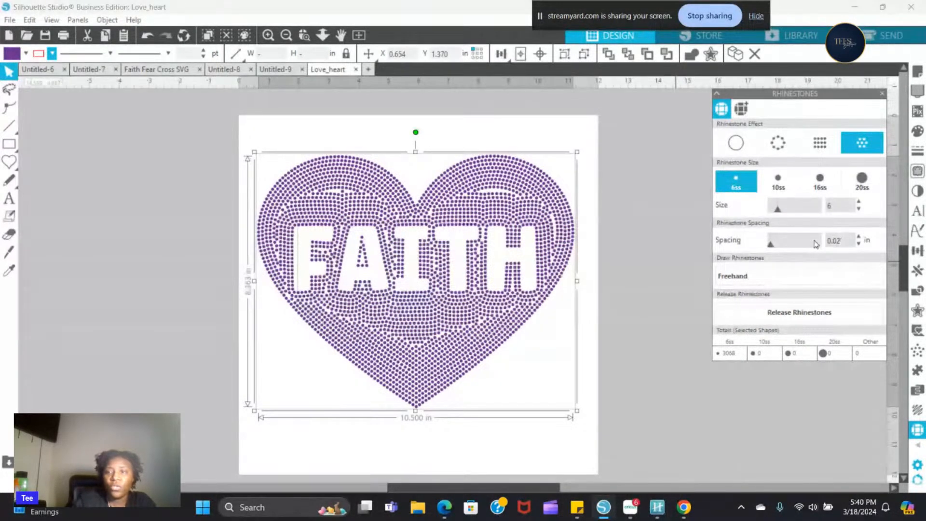
pyautogui.write('30')
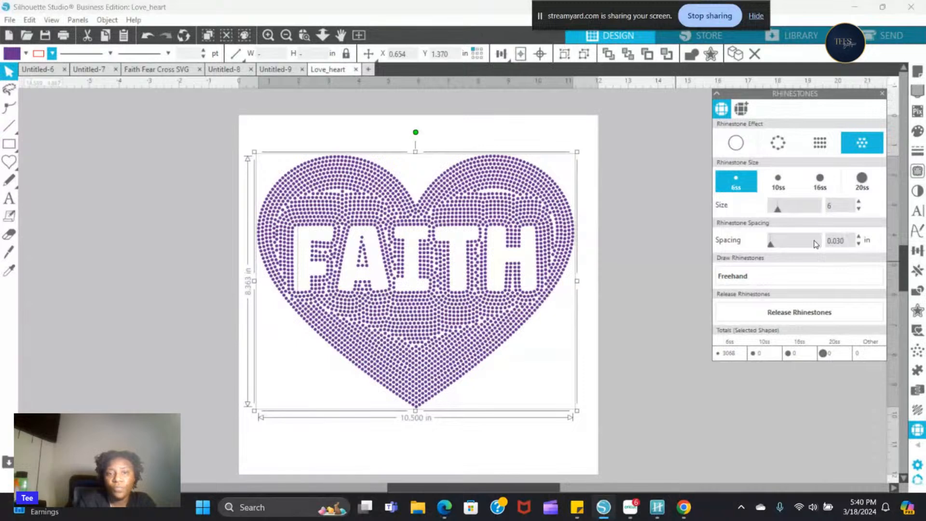
pyautogui.press('Return')
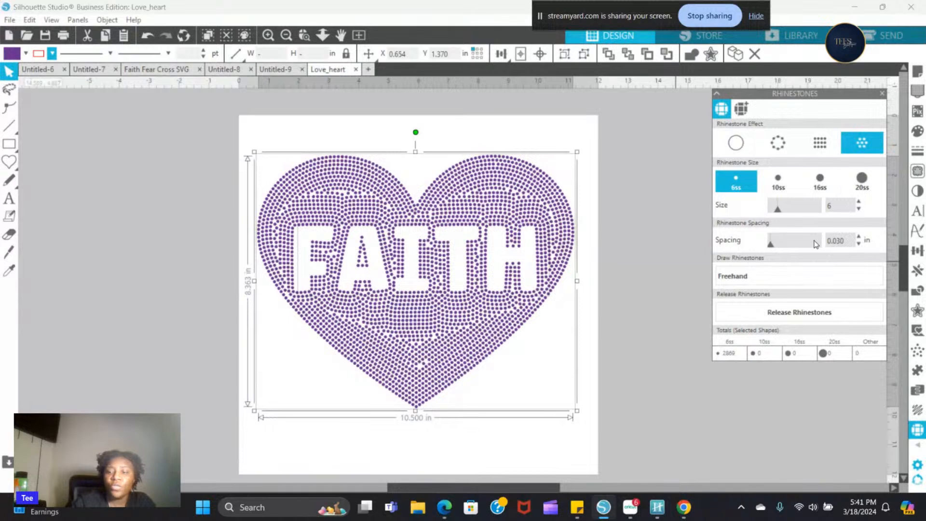
# - Try wider rhinestone spacings of 0.035 in and 0.040 in on the heart
pyautogui.press('BackSpace')
pyautogui.write('5')
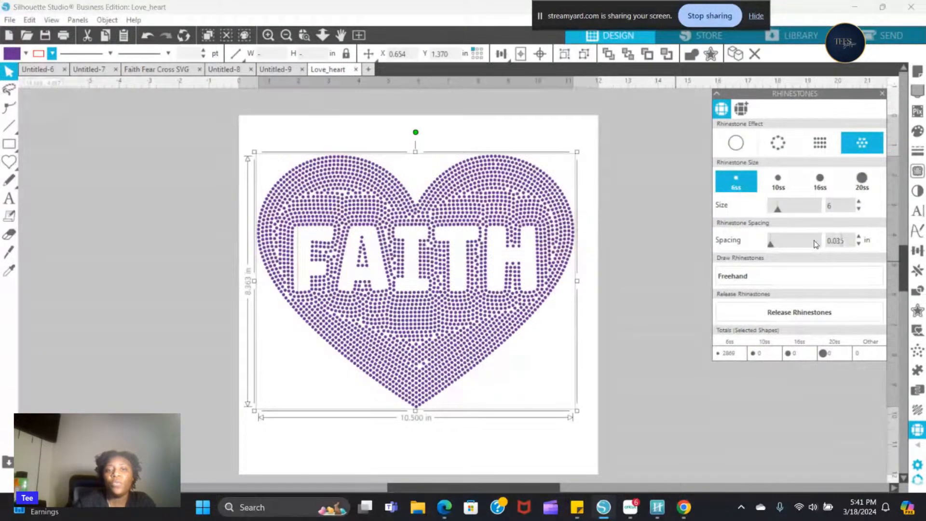
pyautogui.press('Return')
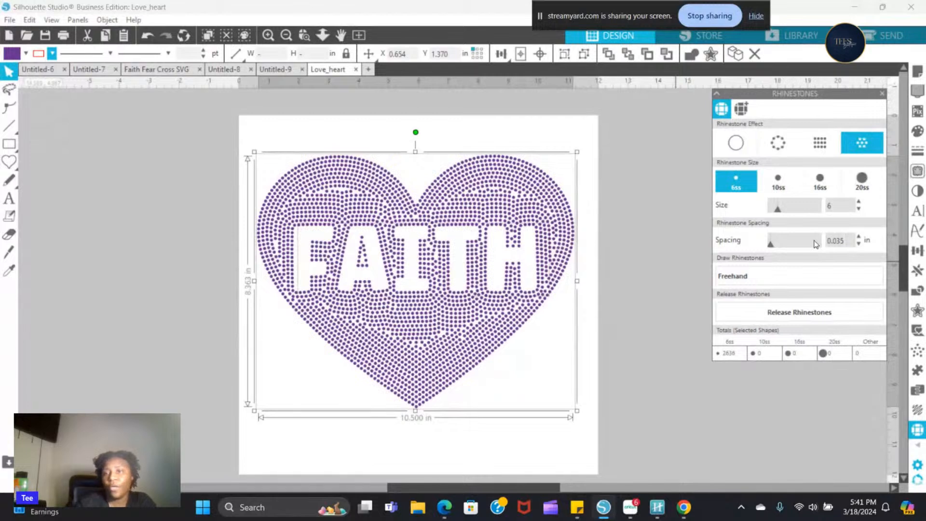
pyautogui.press('BackSpace')
pyautogui.press('BackSpace')
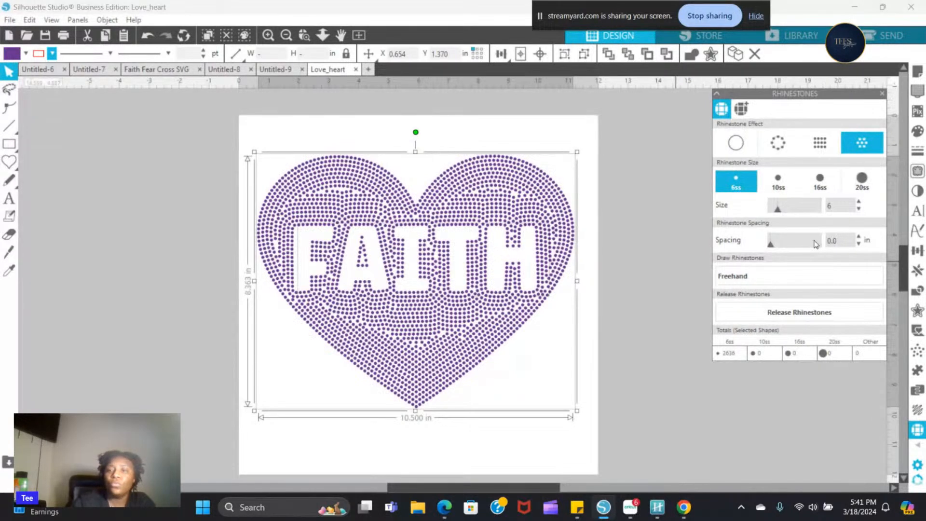
pyautogui.write('40')
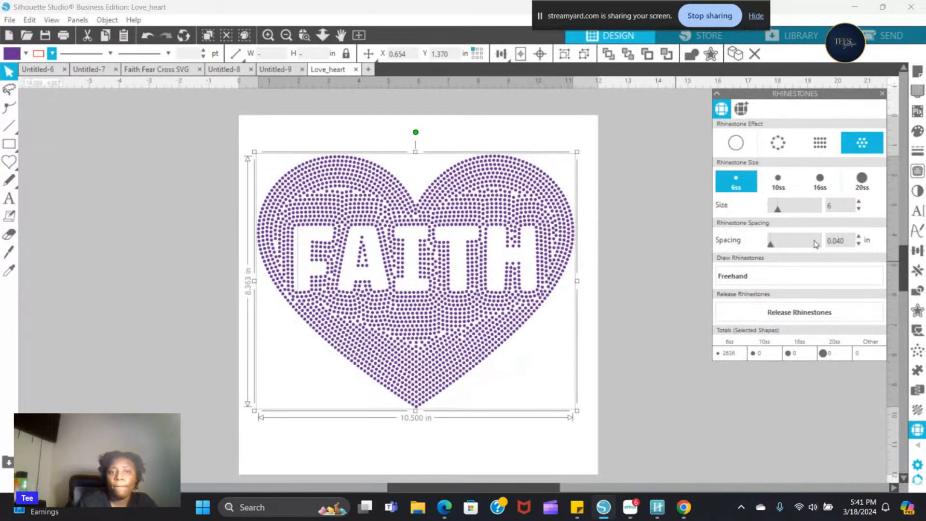
pyautogui.press('Return')
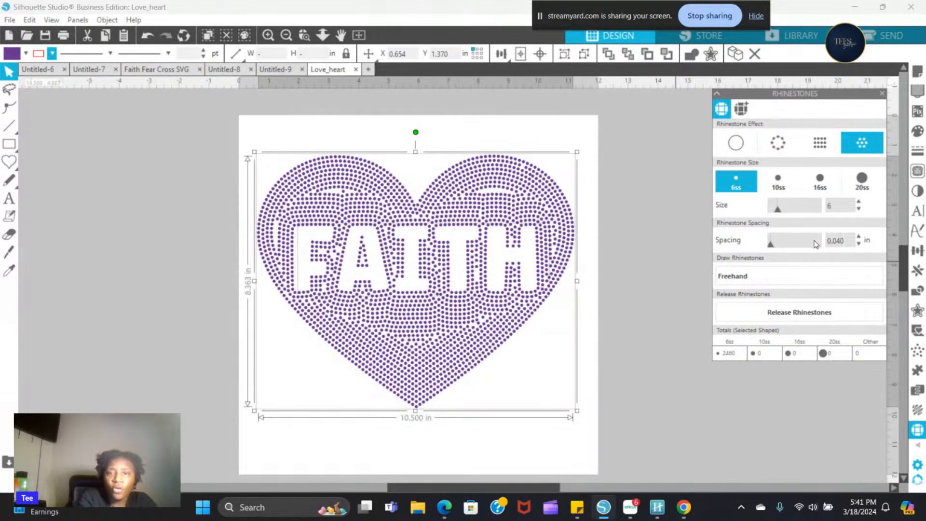
# - Reduce the heart's rhinestone spacing through 0.035 in and 0.030 in, settling on 0.020 in
pyautogui.click(735, 143)
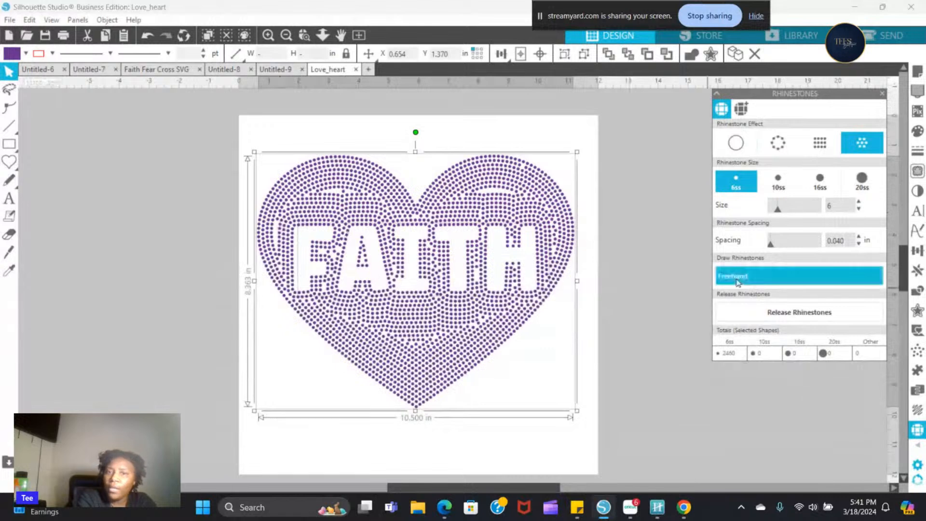
pyautogui.moveTo(854, 235); pyautogui.dragTo(835, 246)
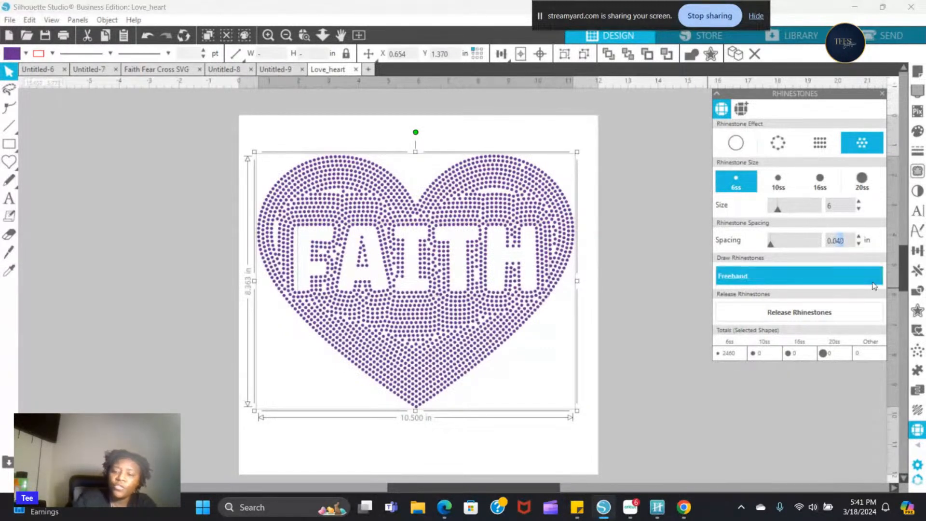
pyautogui.write('35')
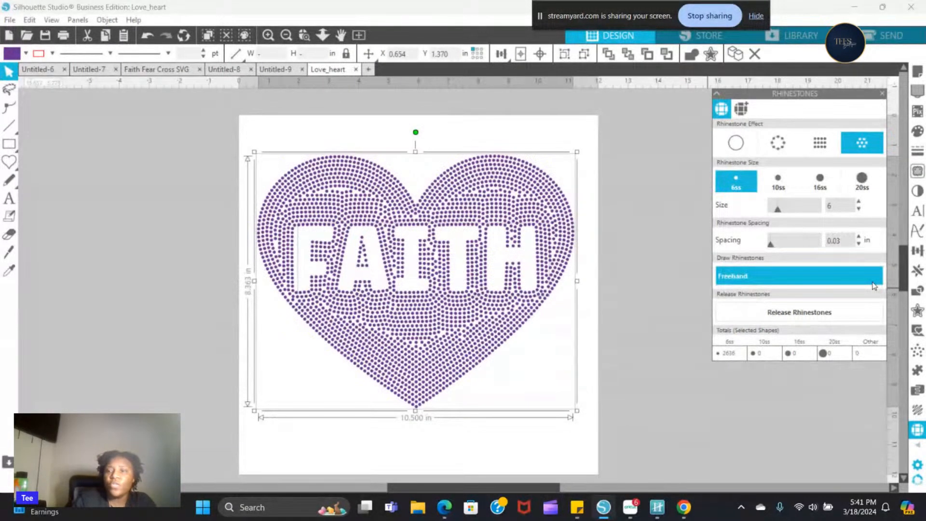
pyautogui.press('BackSpace')
pyautogui.write('0')
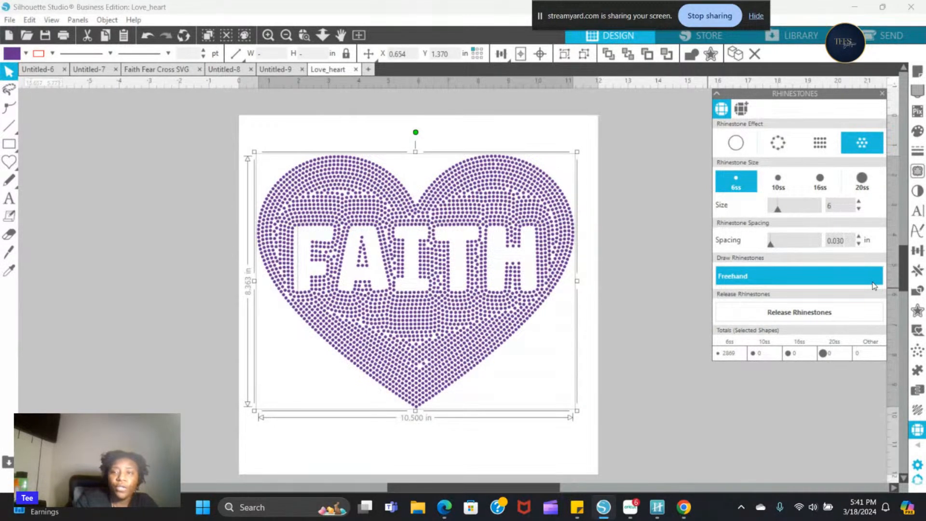
pyautogui.press('BackSpace')
pyautogui.write('20')
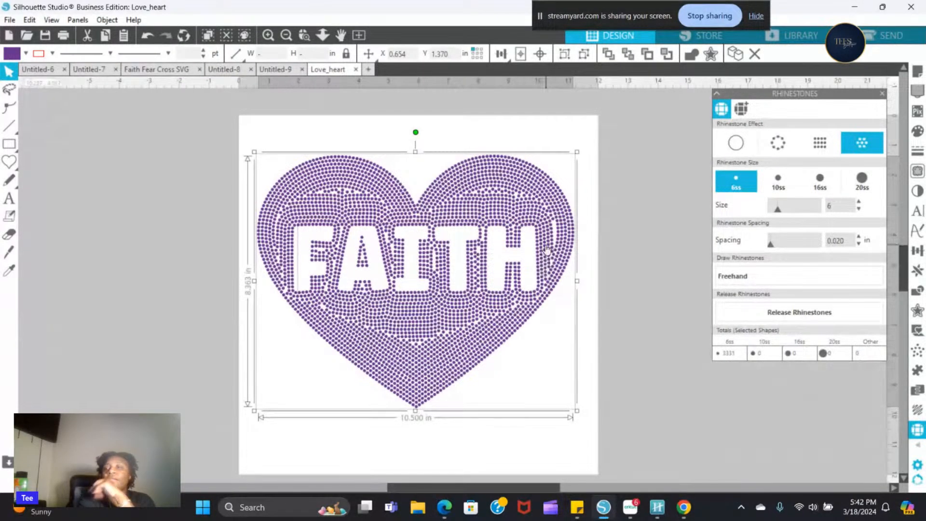
pyautogui.click(749, 282)
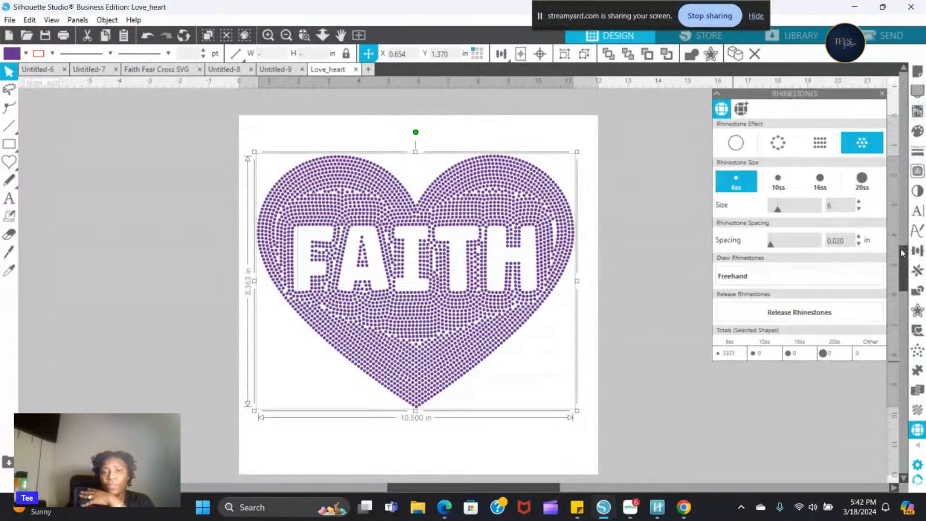
pyautogui.scroll(-1, 900, 250)
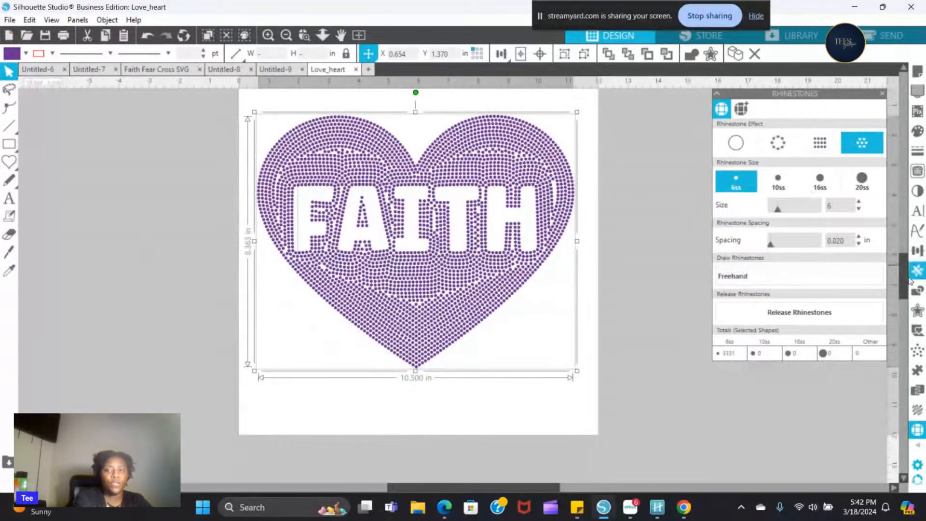
pyautogui.moveTo(901, 283); pyautogui.dragTo(900, 282)
pyautogui.moveTo(900, 280); pyautogui.dragTo(899, 278)
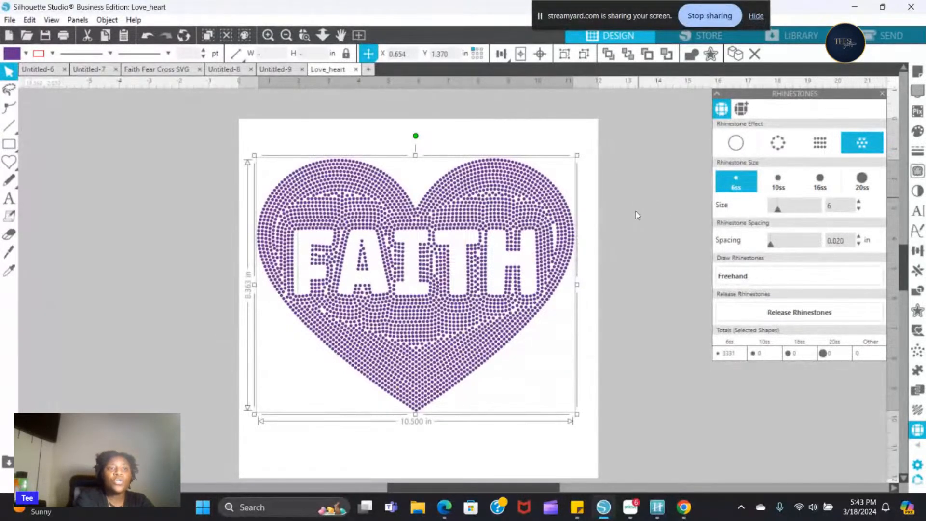
# - Draw a small circle about 0.27 in across in the empty page area below the heart's lower left edge
pyautogui.click(9, 164)
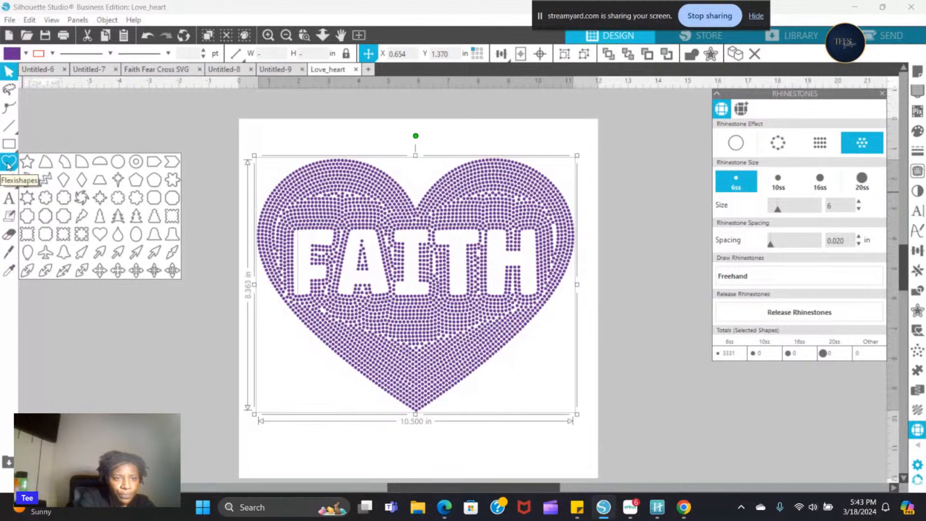
pyautogui.click(104, 165)
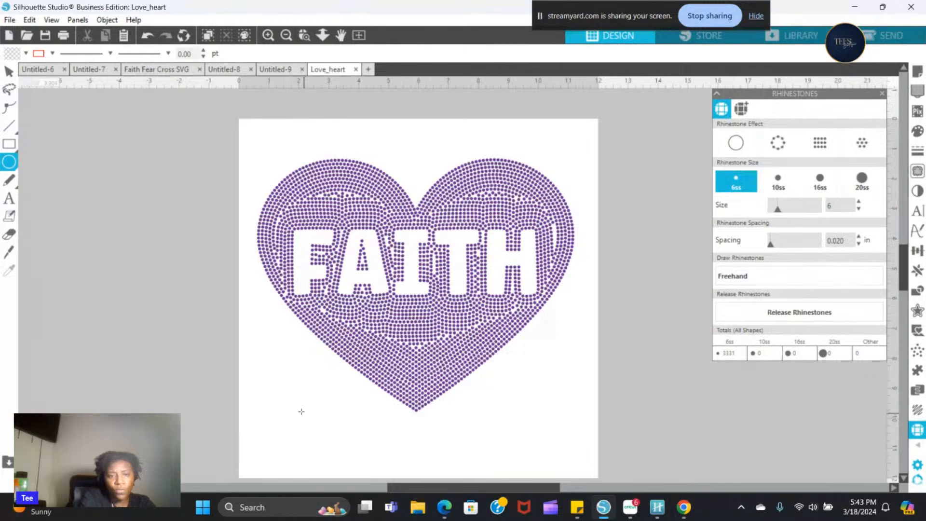
pyautogui.moveTo(297, 403); pyautogui.dragTo(305, 411)
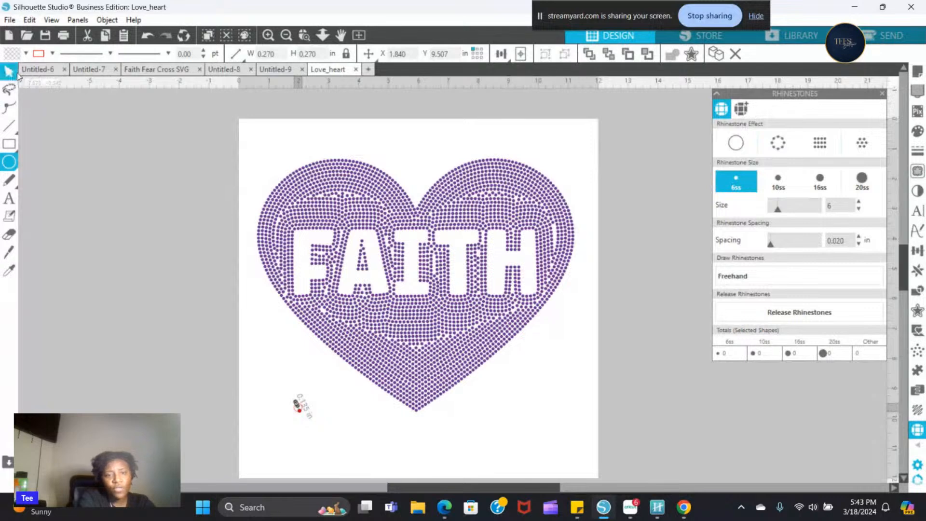
pyautogui.click(15, 74)
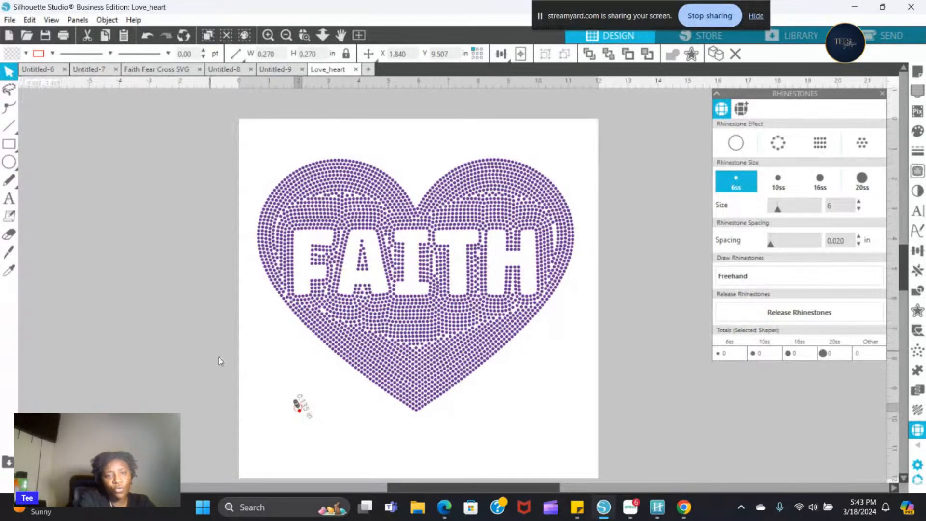
pyautogui.click(316, 443)
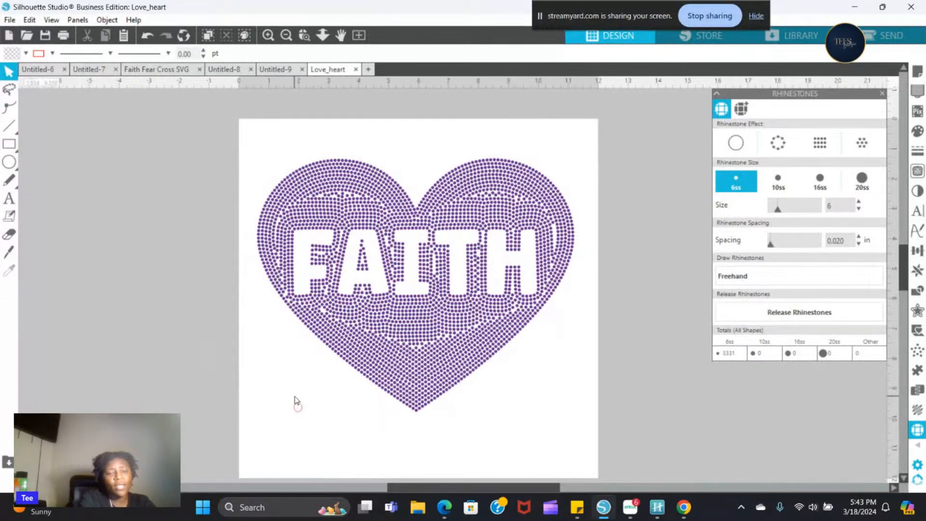
# - Select the small circle below the heart and set its width to 0.130 in
pyautogui.moveTo(288, 394); pyautogui.dragTo(311, 418)
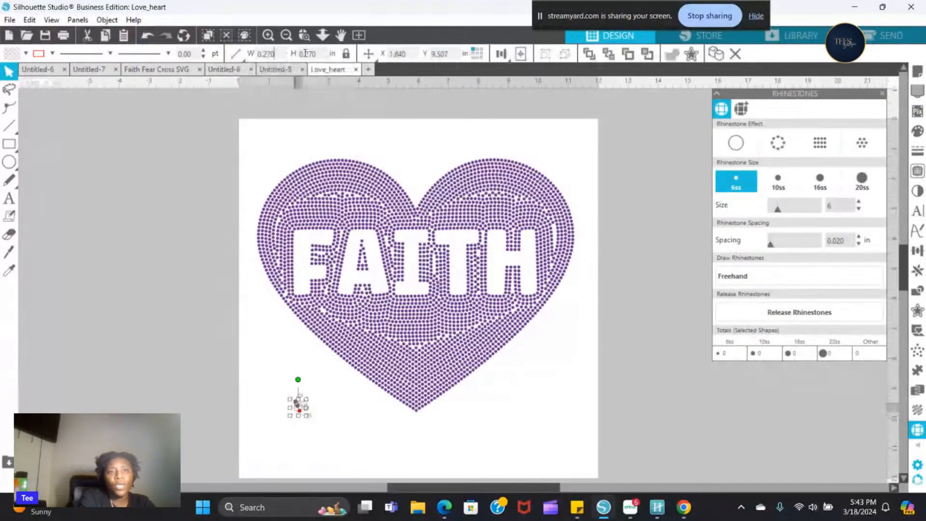
pyautogui.click(235, 54)
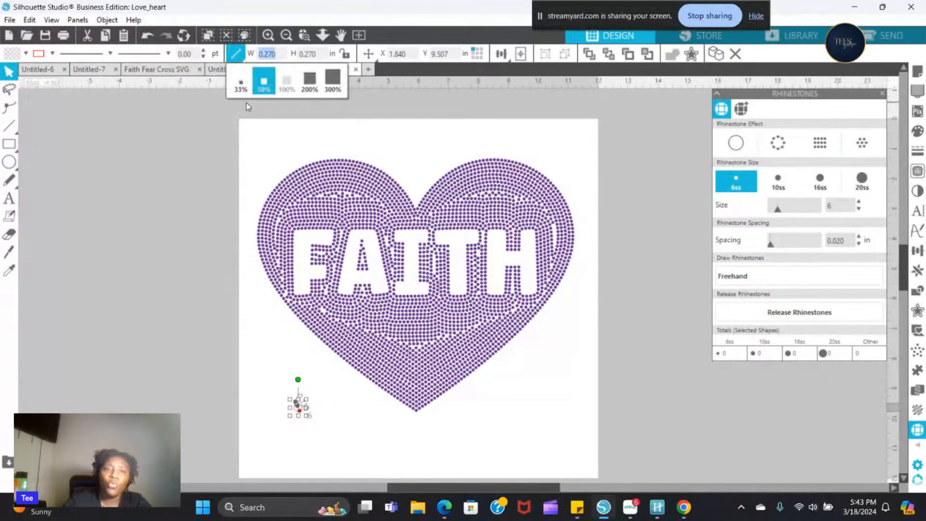
pyautogui.write('0.13')
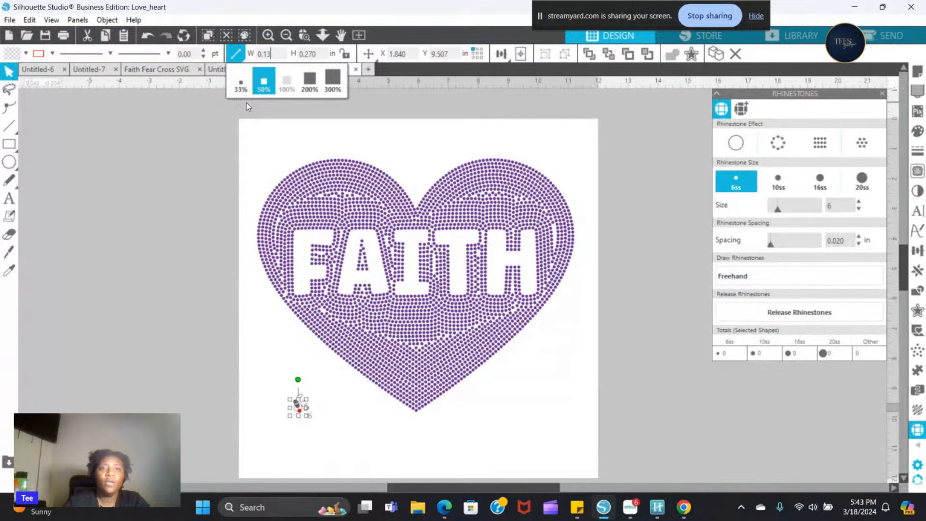
pyautogui.write('0')
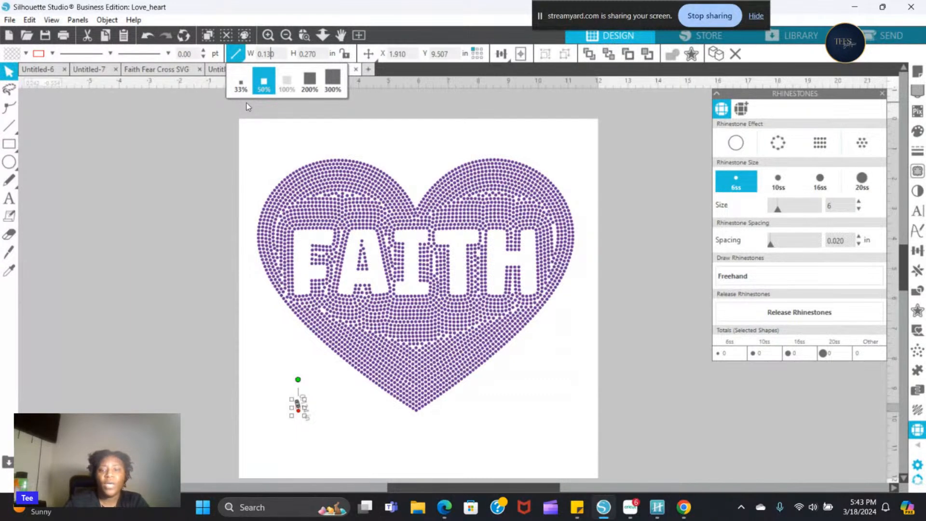
# - Set the small circle's height to 0.130 in and lock its aspect ratio
pyautogui.press('Tab')
pyautogui.write('0.13')
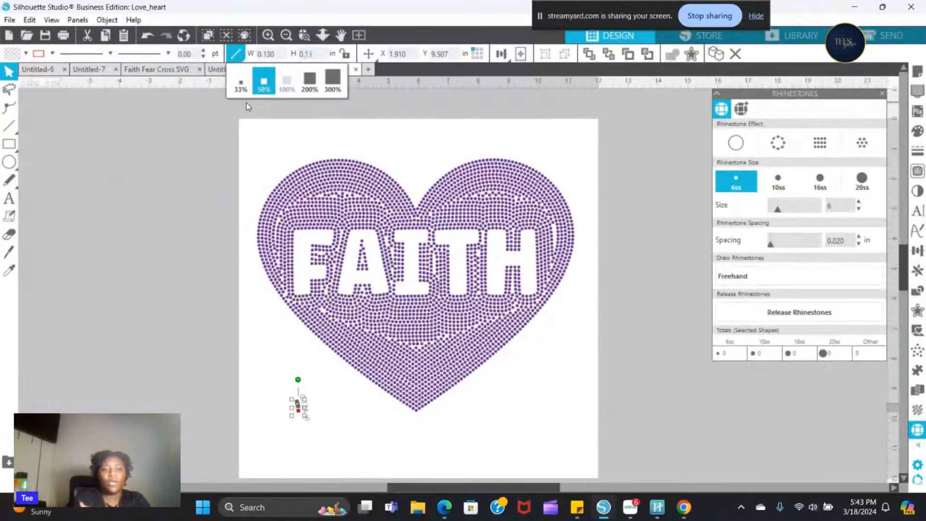
pyautogui.write('0')
pyautogui.press('Return')
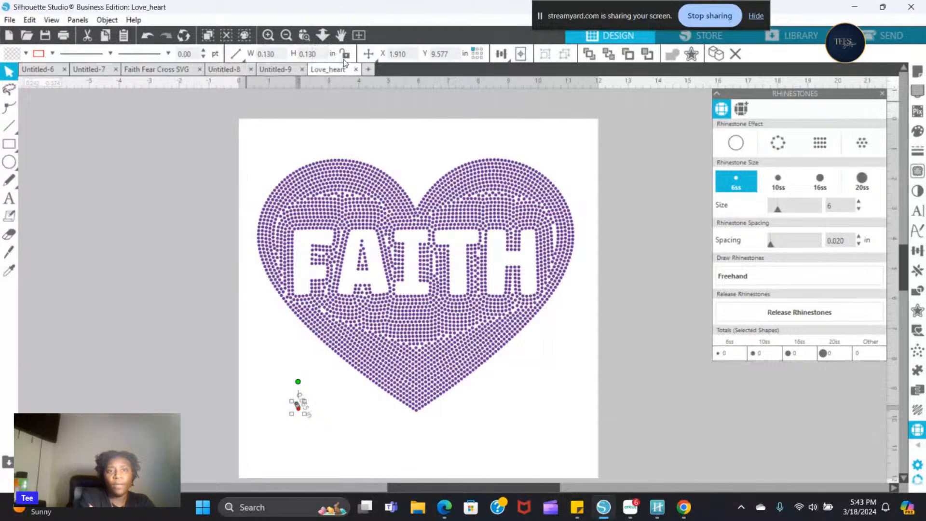
pyautogui.click(345, 57)
pyautogui.click(357, 419)
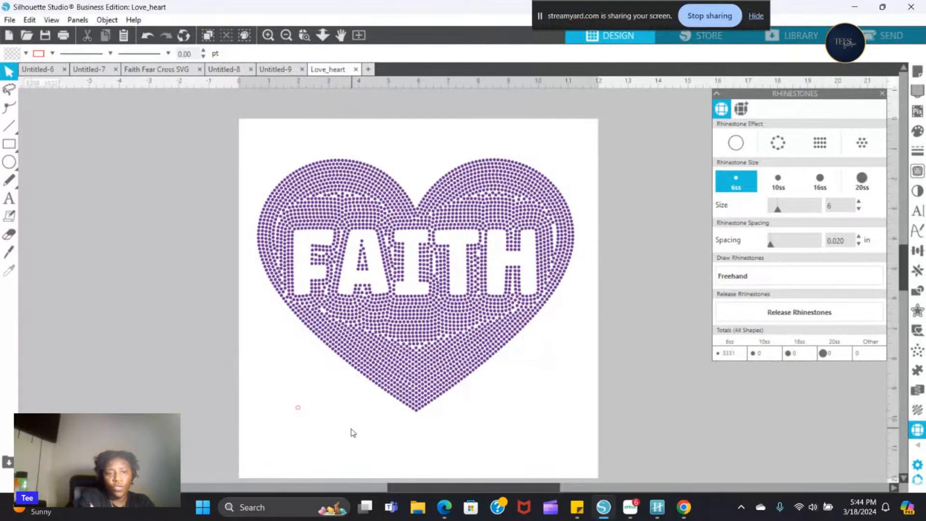
# - Fill the small circle below the heart with the recently used purple (693191)
pyautogui.click(298, 406)
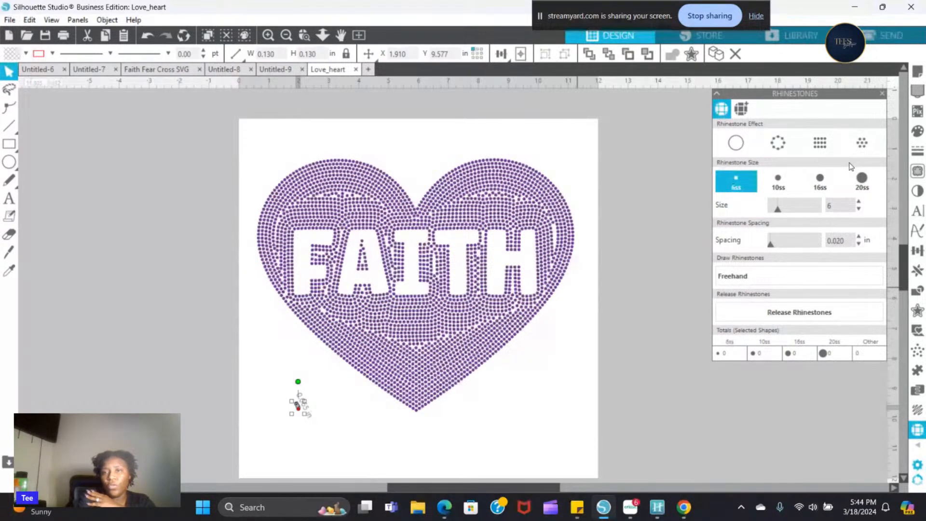
pyautogui.click(917, 131)
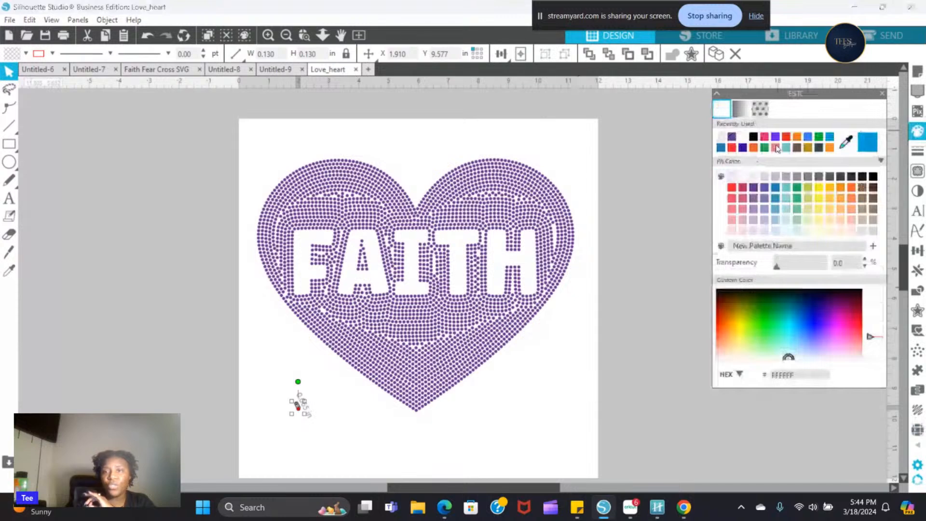
pyautogui.click(731, 137)
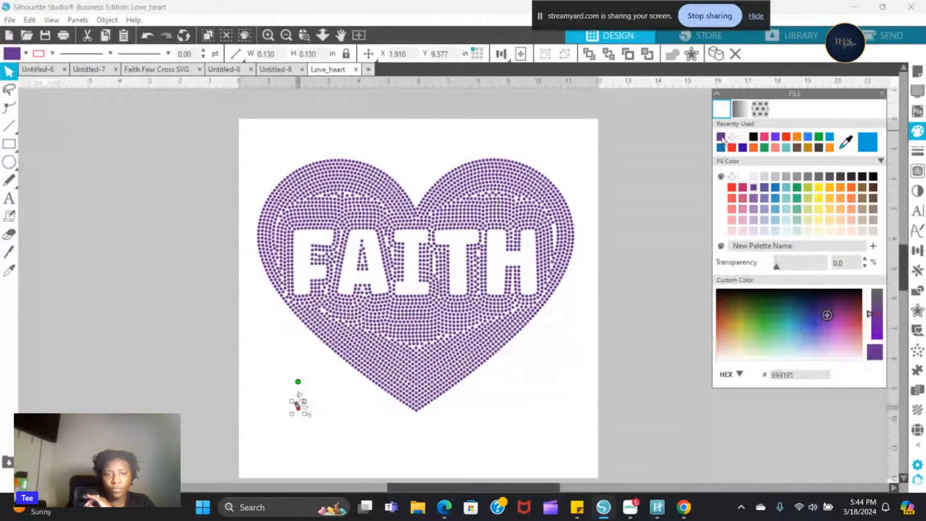
pyautogui.click(397, 433)
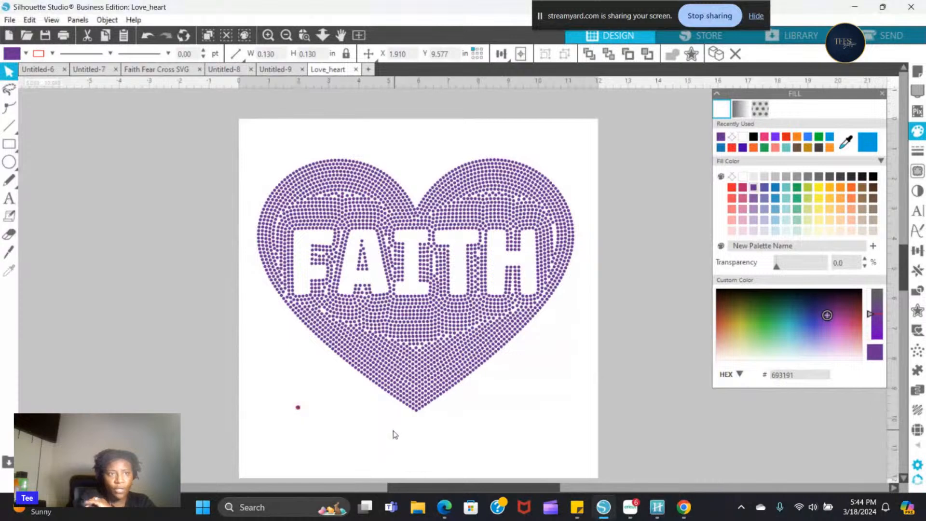
# - With nothing selected, set the default fill colour to purple and try a transparent default line colour
pyautogui.click(52, 54)
pyautogui.click(50, 73)
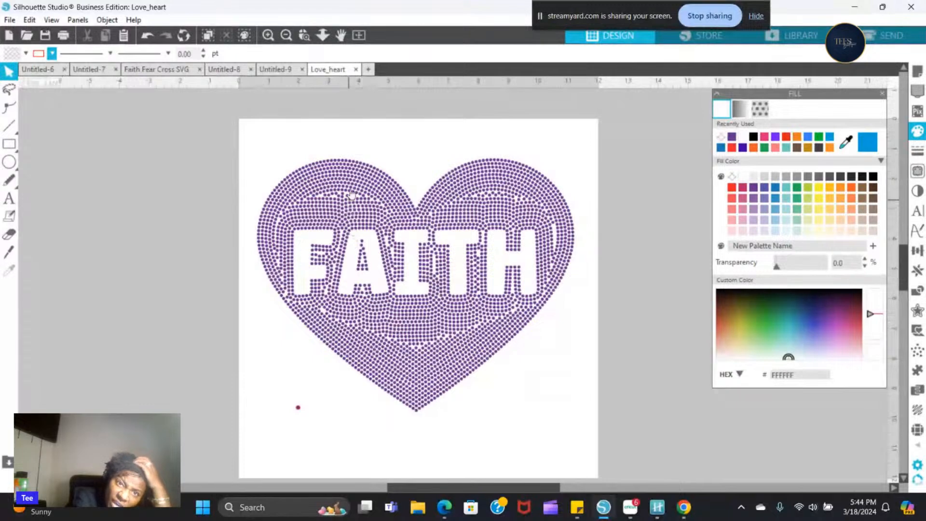
pyautogui.click(274, 36)
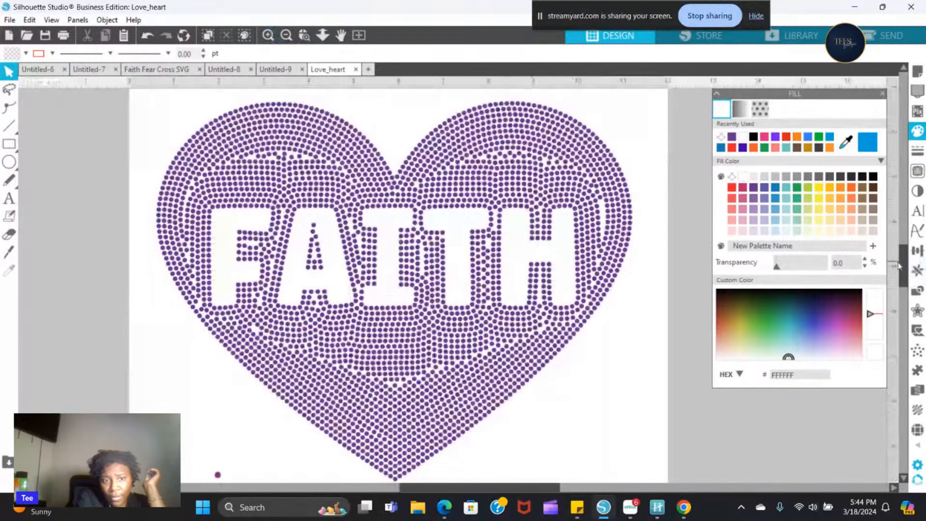
pyautogui.moveTo(902, 266); pyautogui.dragTo(906, 288)
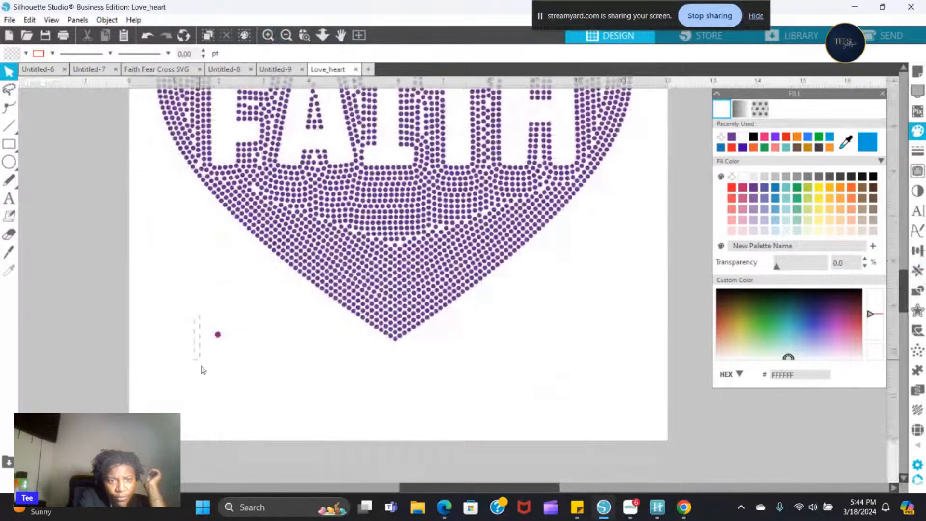
pyautogui.click(25, 53)
pyautogui.click(27, 77)
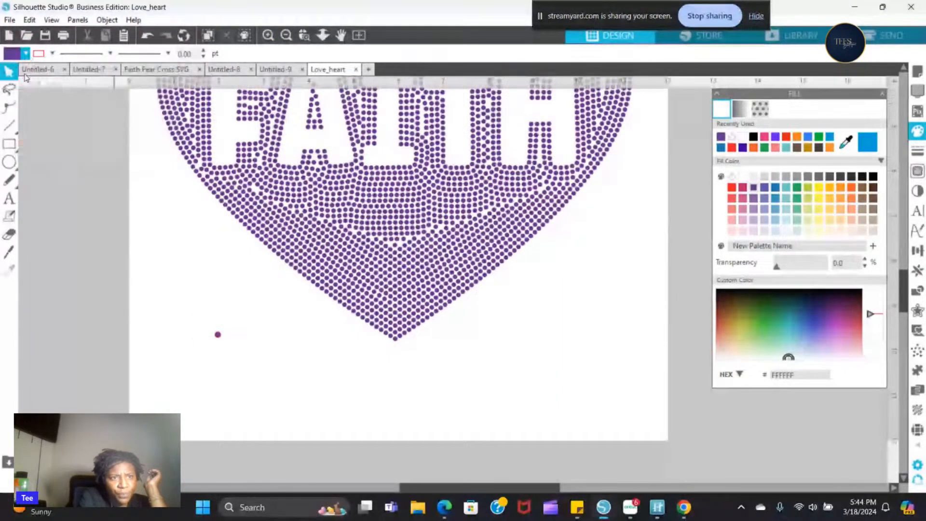
pyautogui.click(52, 54)
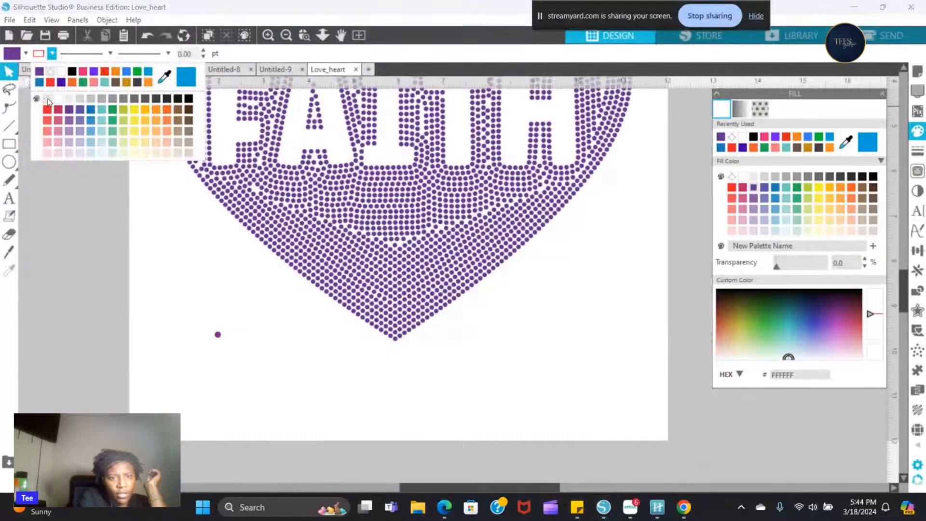
pyautogui.click(49, 102)
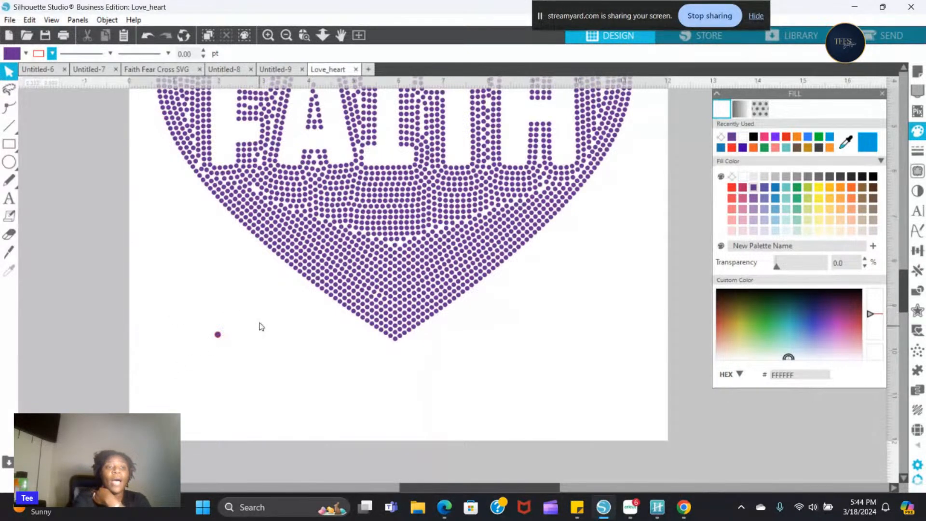
# - Add an Arial 72 pt text label reading "Approx 3331" beside the small purple circle
pyautogui.click(9, 200)
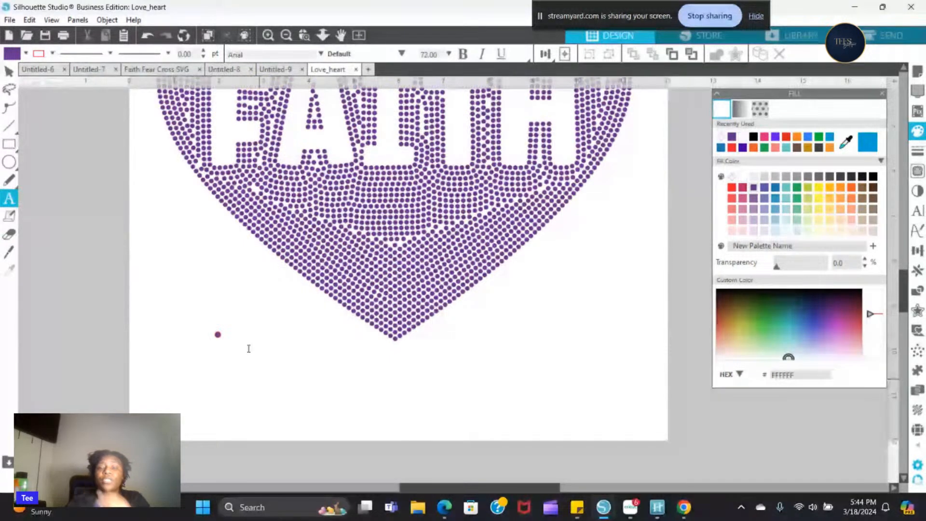
pyautogui.click(234, 333)
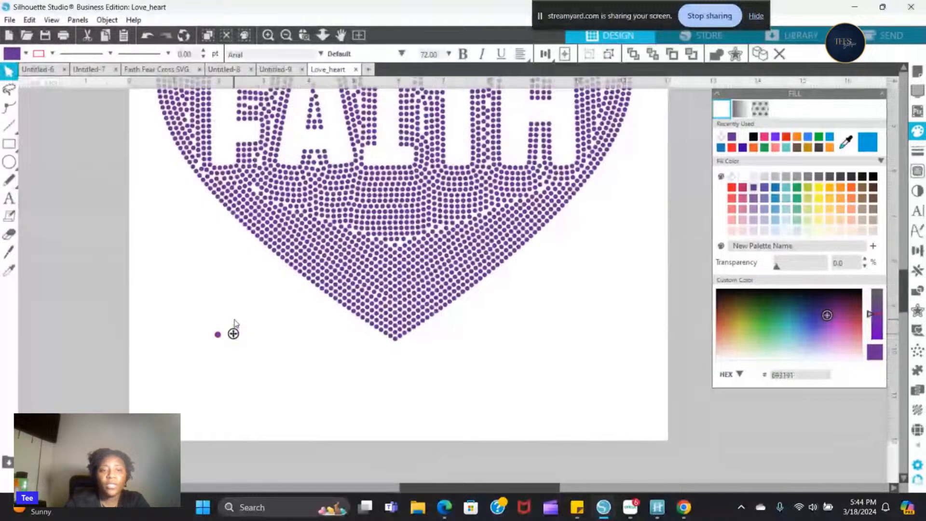
pyautogui.write('A')
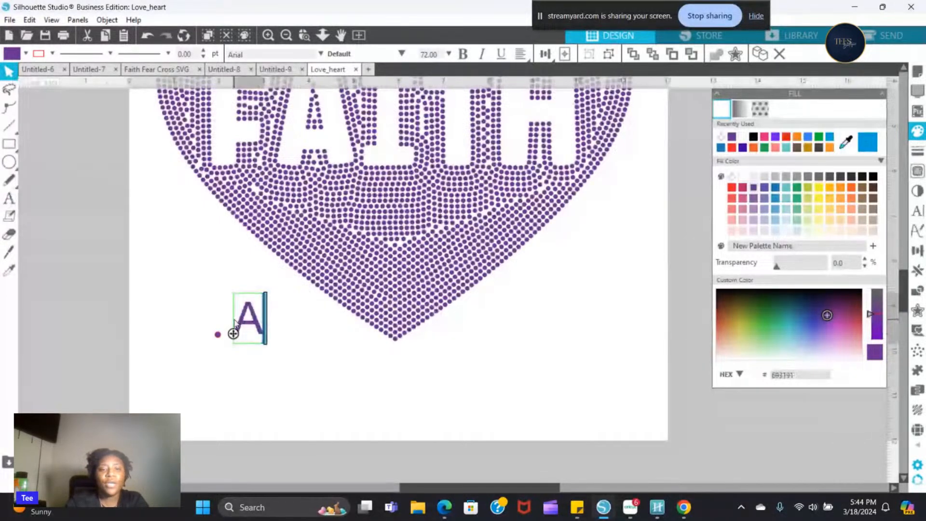
pyautogui.write('pproximat')
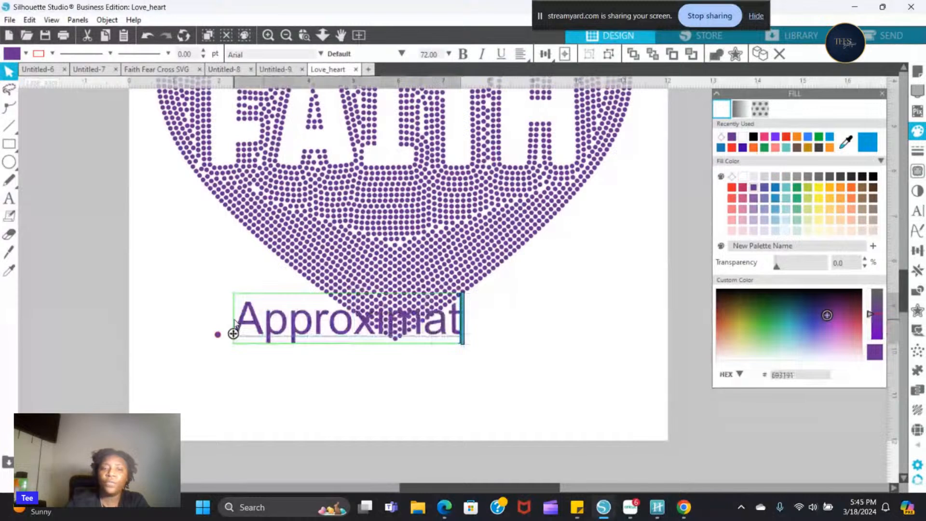
pyautogui.press('BackSpace')
pyautogui.press('BackSpace')
pyautogui.press('BackSpace')
pyautogui.press('BackSpace')
pyautogui.write('333')
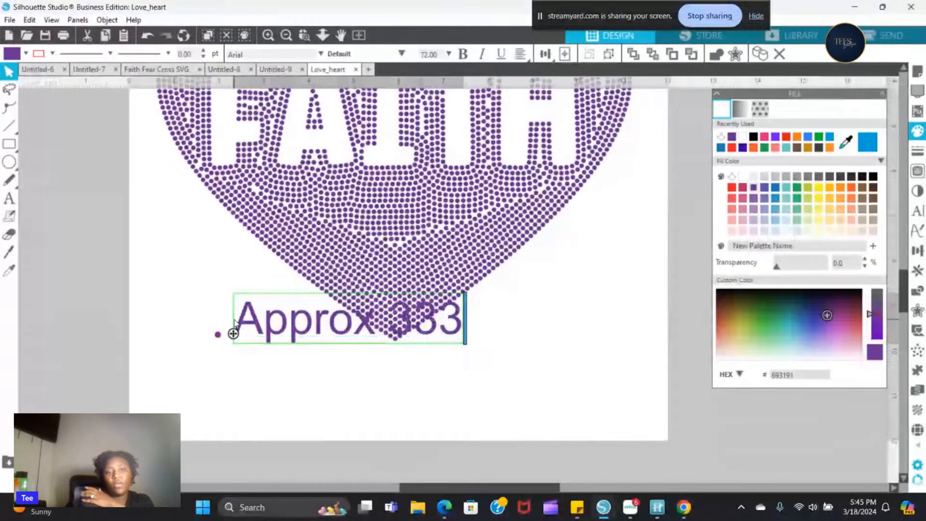
pyautogui.write('1')
pyautogui.click(329, 377)
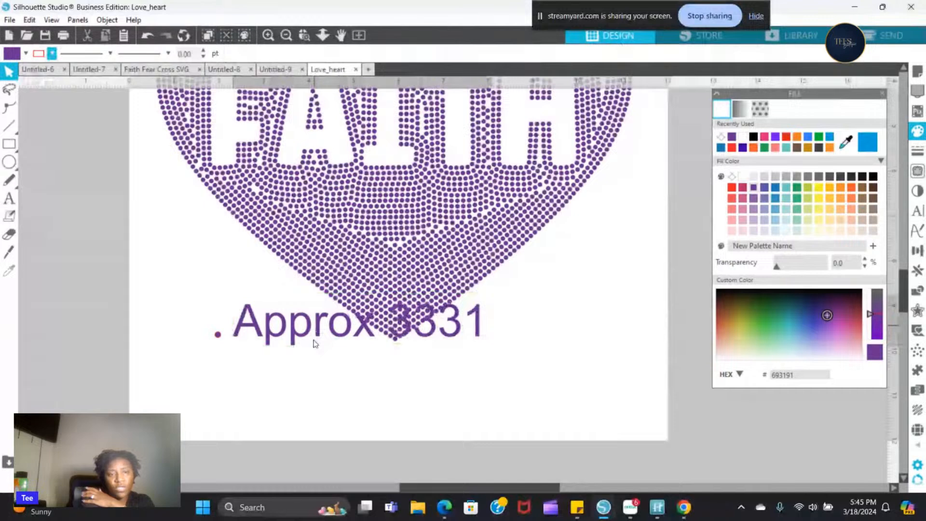
# - Move the label and the small circle further below the heart, and shrink the text to about 1.15 in wide
pyautogui.moveTo(315, 344); pyautogui.dragTo(313, 381)
pyautogui.click(211, 333)
pyautogui.moveTo(217, 335); pyautogui.dragTo(215, 366)
pyautogui.click(249, 369)
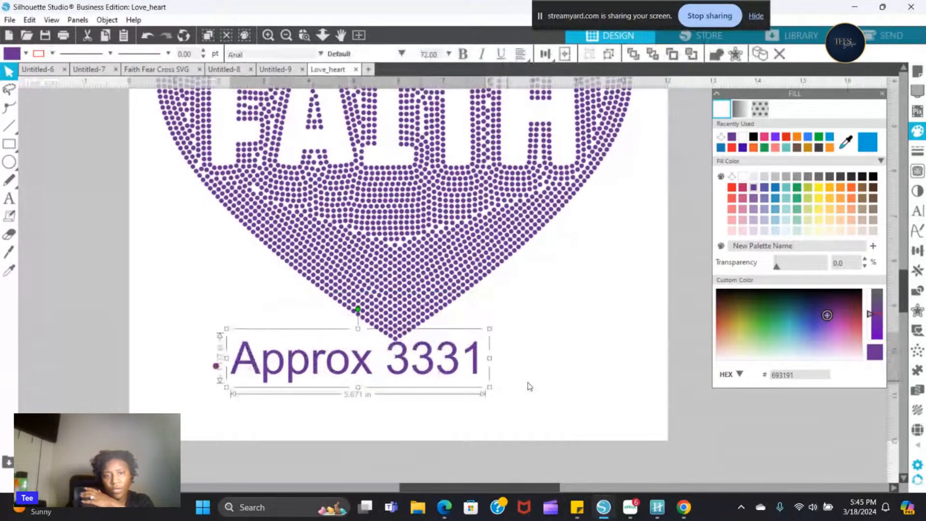
pyautogui.moveTo(529, 385); pyautogui.dragTo(284, 366)
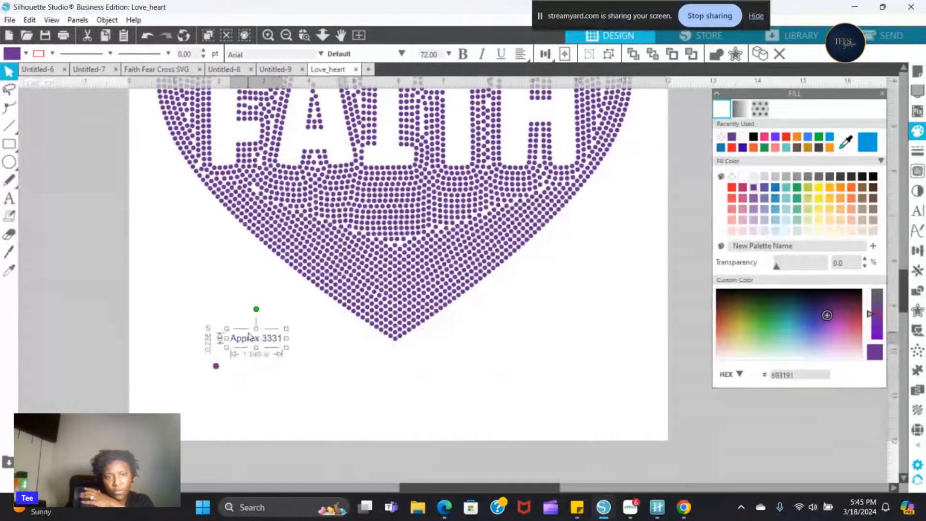
# - Place the label right beside the small circle and extend its text to "Approx 3331 SS6"
pyautogui.moveTo(248, 336); pyautogui.dragTo(238, 367)
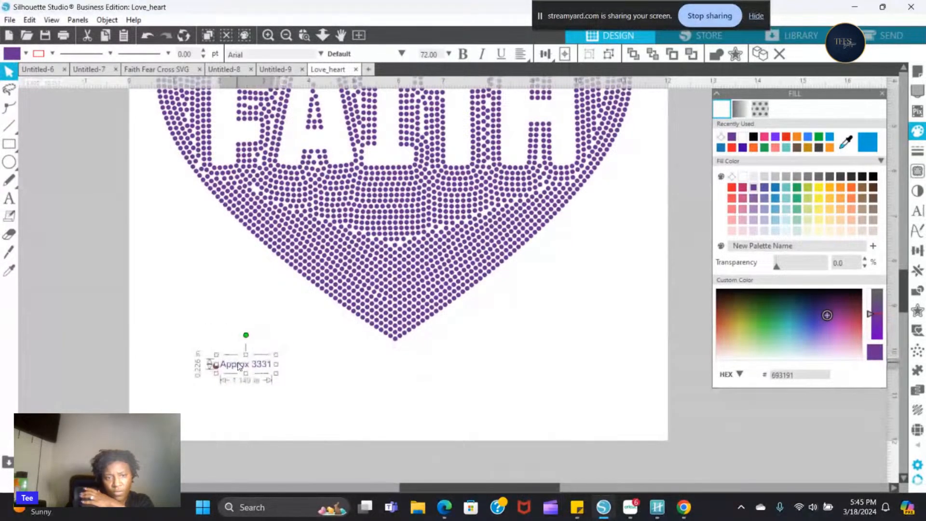
pyautogui.doubleClick(269, 364)
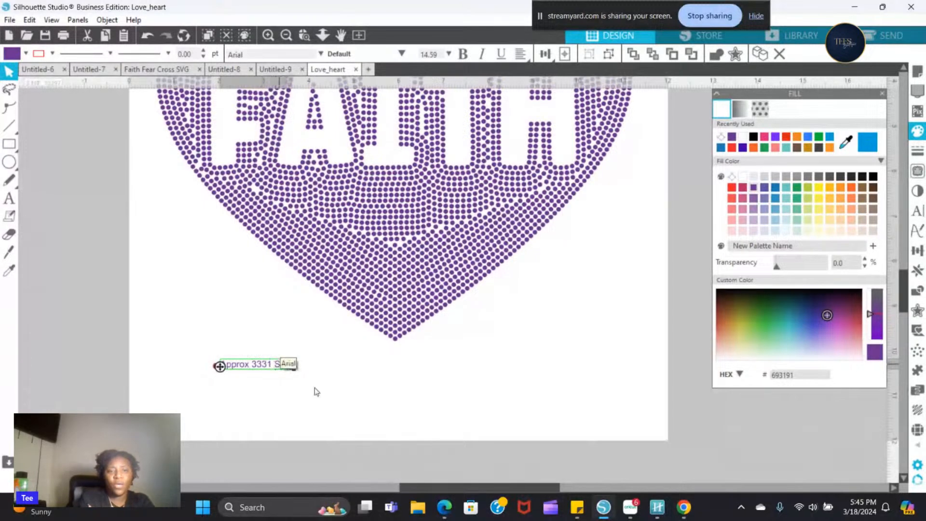
pyautogui.click(345, 387)
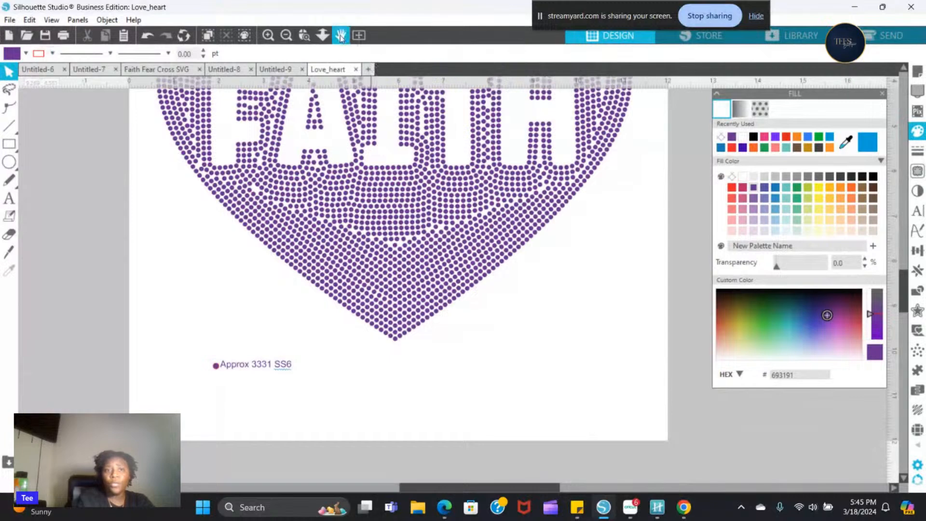
# - Select the rhinestone heart on the full page to check its overall width and height
pyautogui.click(286, 35)
pyautogui.click(286, 35)
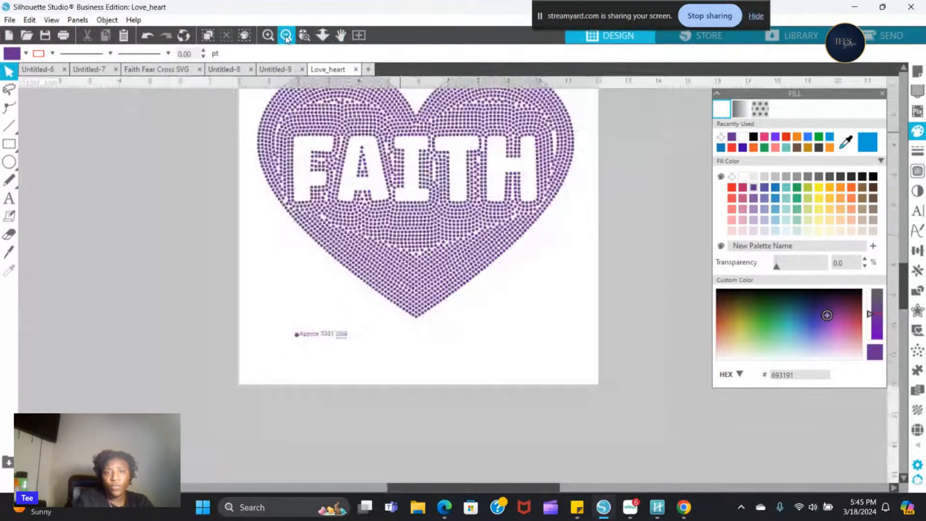
pyautogui.click(286, 35)
pyautogui.click(364, 271)
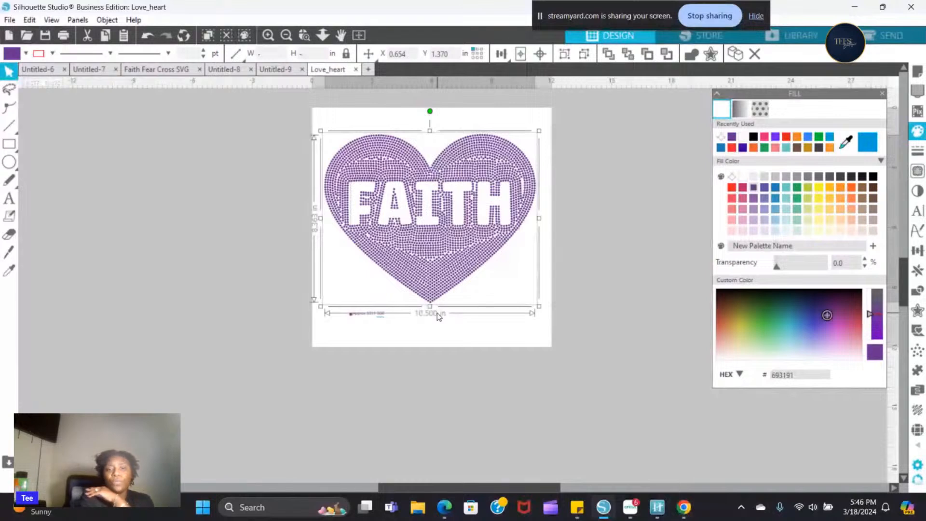
pyautogui.click(363, 332)
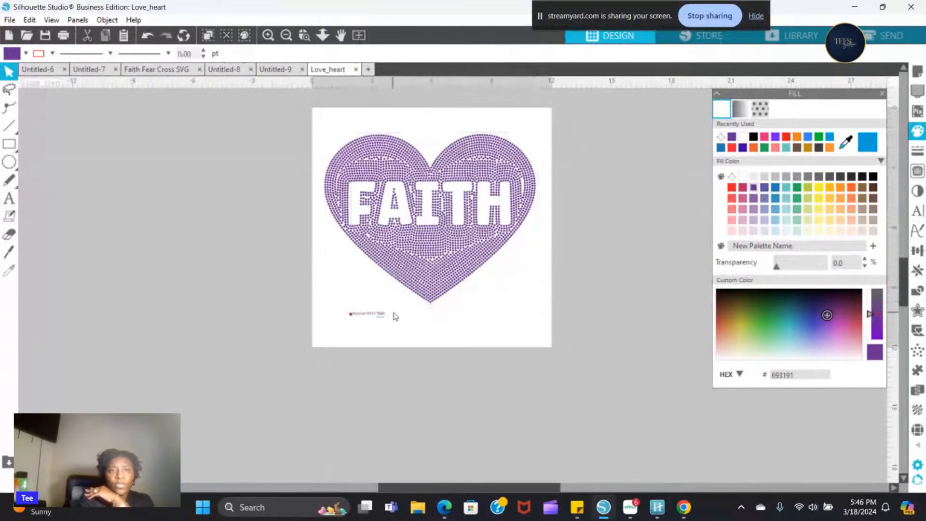
pyautogui.click(267, 36)
pyautogui.click(267, 36)
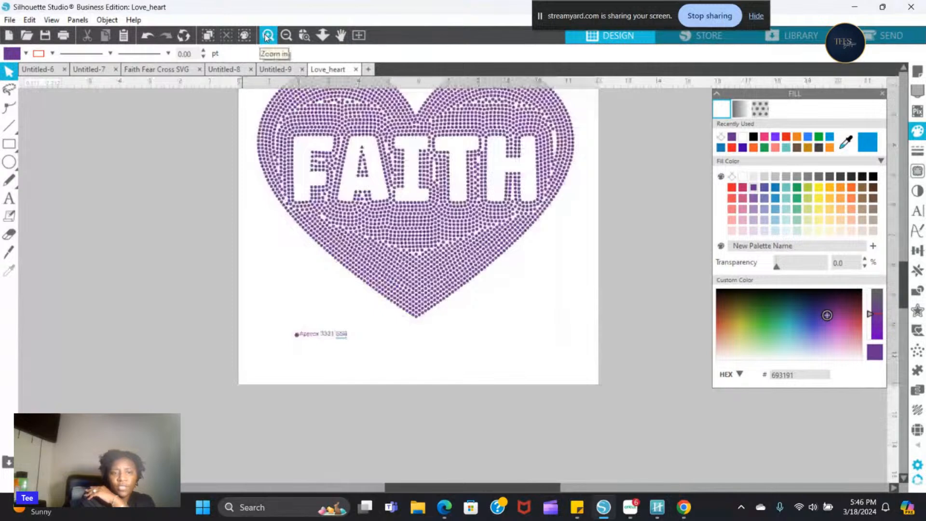
pyautogui.click(267, 36)
pyautogui.press('t')
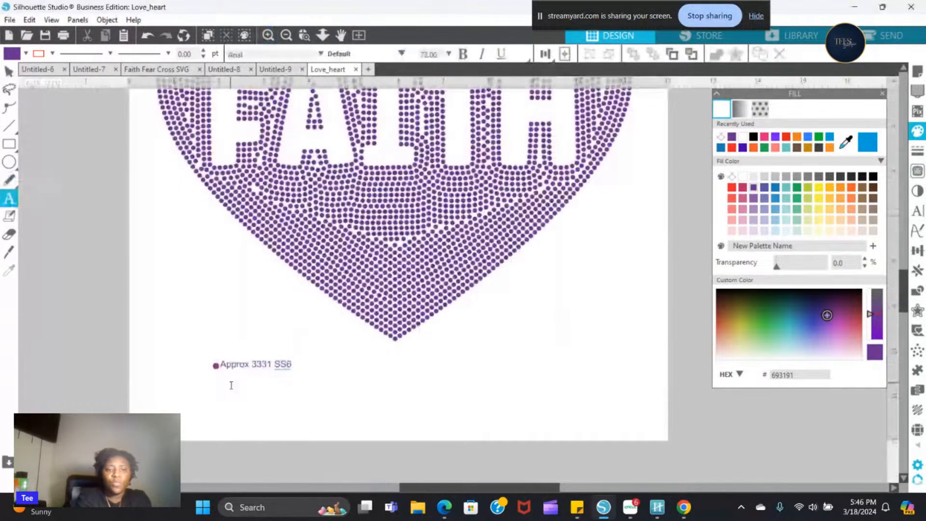
pyautogui.click(231, 385)
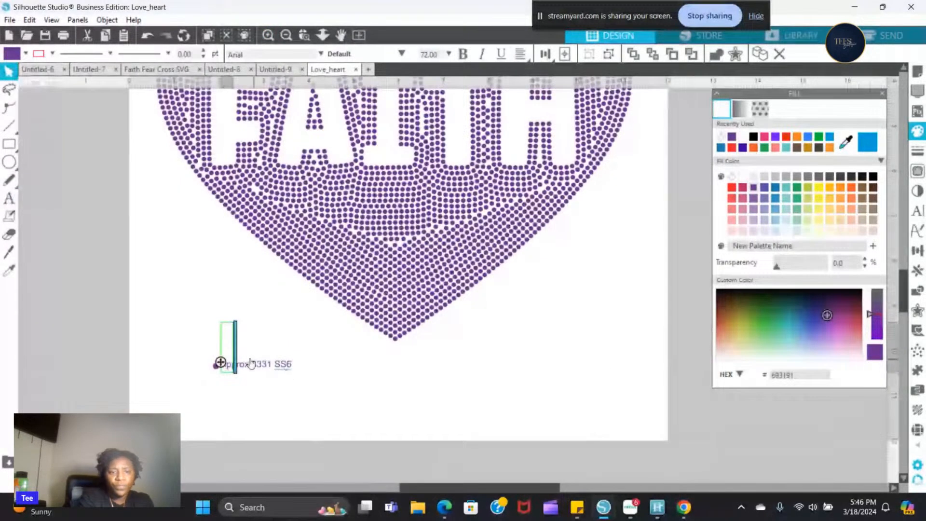
pyautogui.click(240, 383)
# - Add a second line reading 10.5"x 8.363" beneath "Approx 3331 SS6" in the label
pyautogui.click(221, 365)
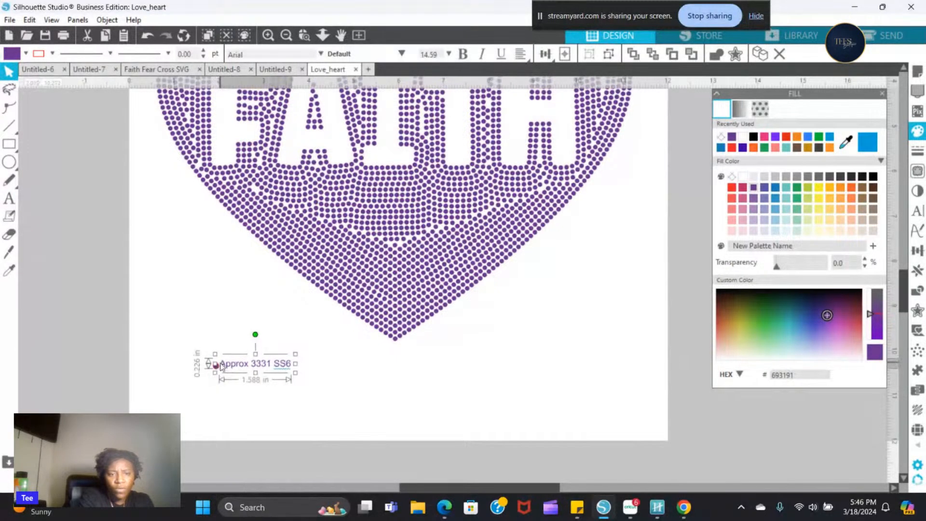
pyautogui.doubleClick(219, 365)
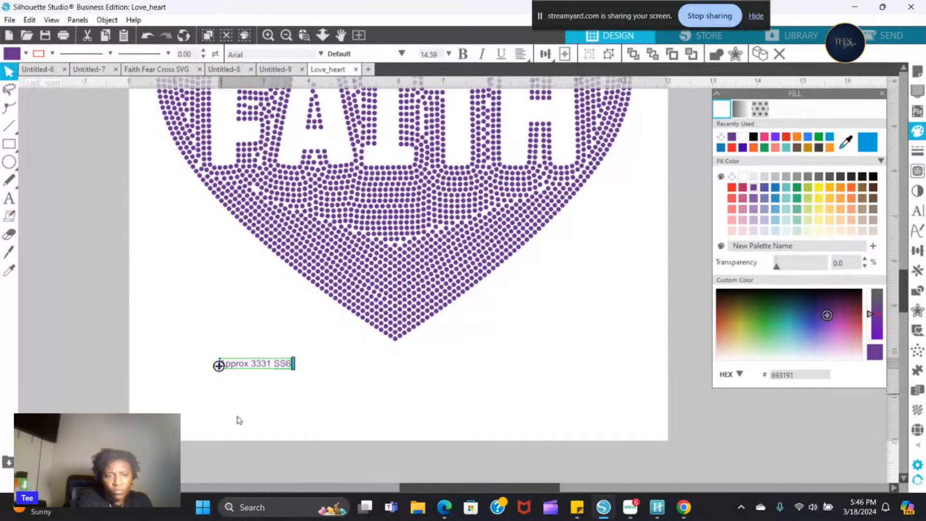
pyautogui.click(215, 364)
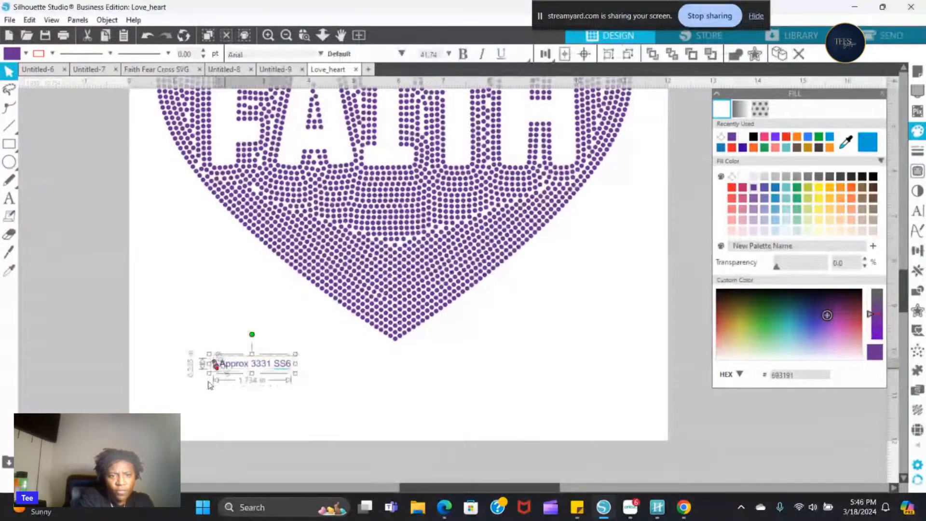
pyautogui.click(315, 365)
pyautogui.click(294, 369)
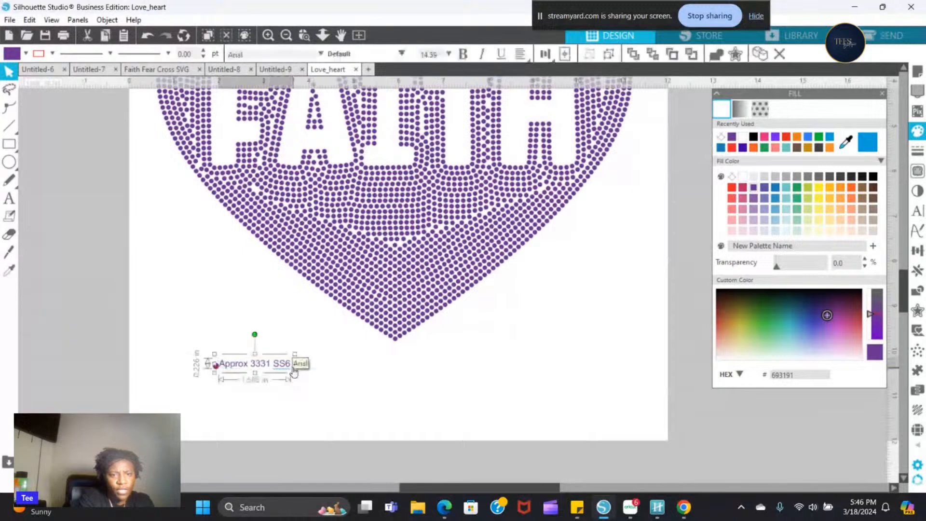
pyautogui.doubleClick(292, 369)
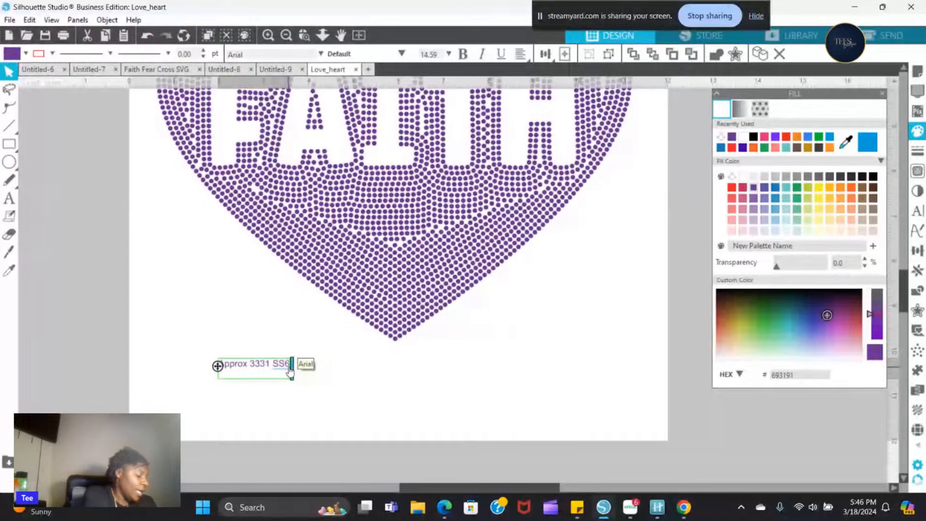
pyautogui.write('10.5x8.363')
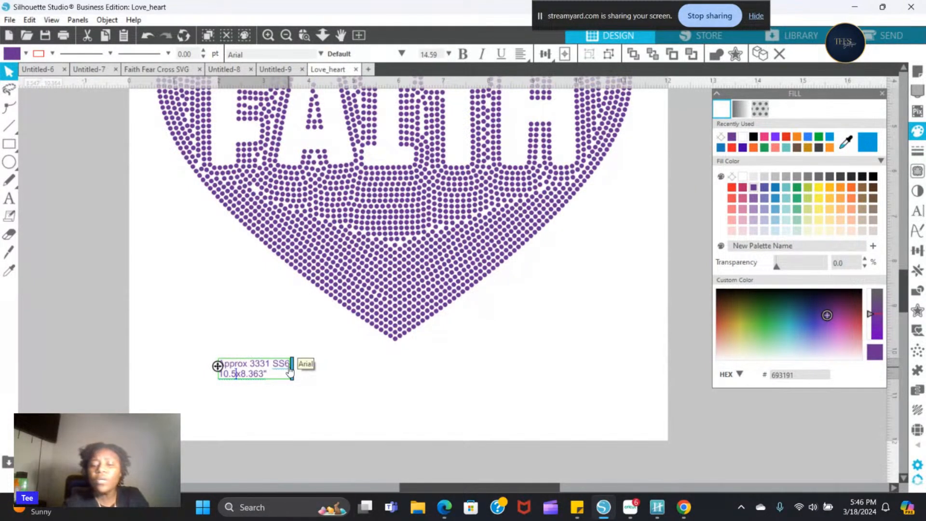
pyautogui.write('"x')
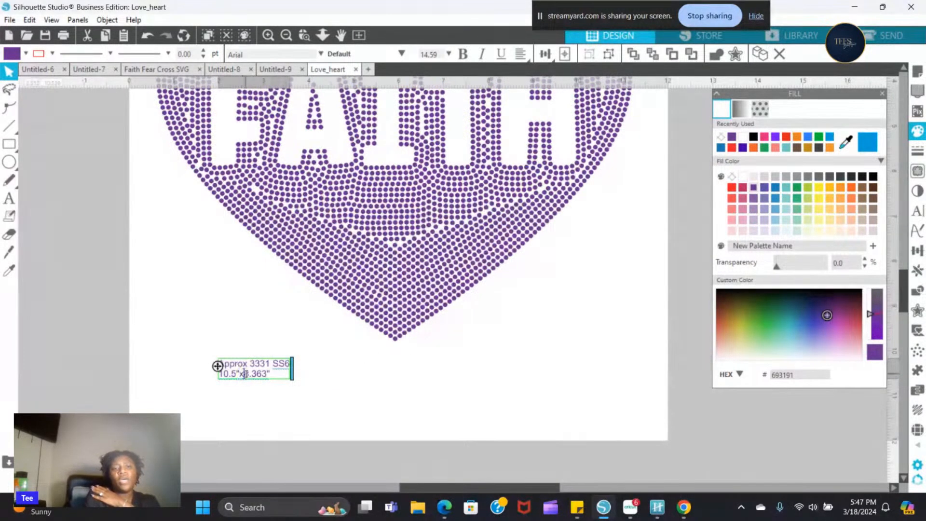
pyautogui.click(310, 368)
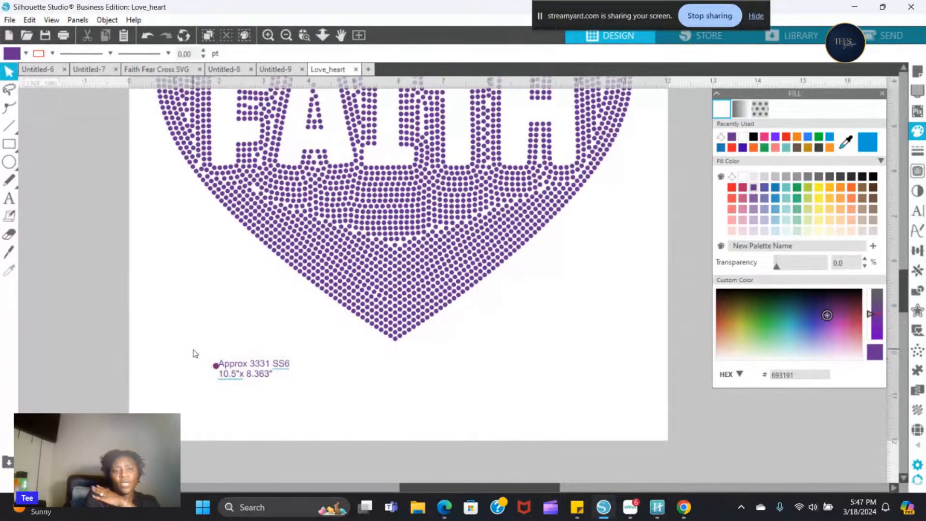
# - Indent the label's first line with a space so it clears the small purple circle
pyautogui.moveTo(194, 353); pyautogui.dragTo(290, 388)
pyautogui.doubleClick(247, 367)
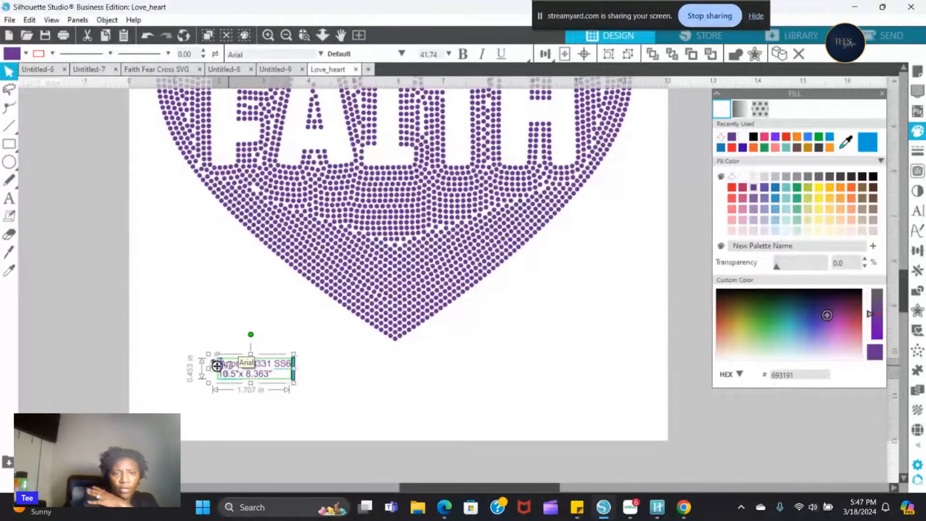
pyautogui.click(355, 384)
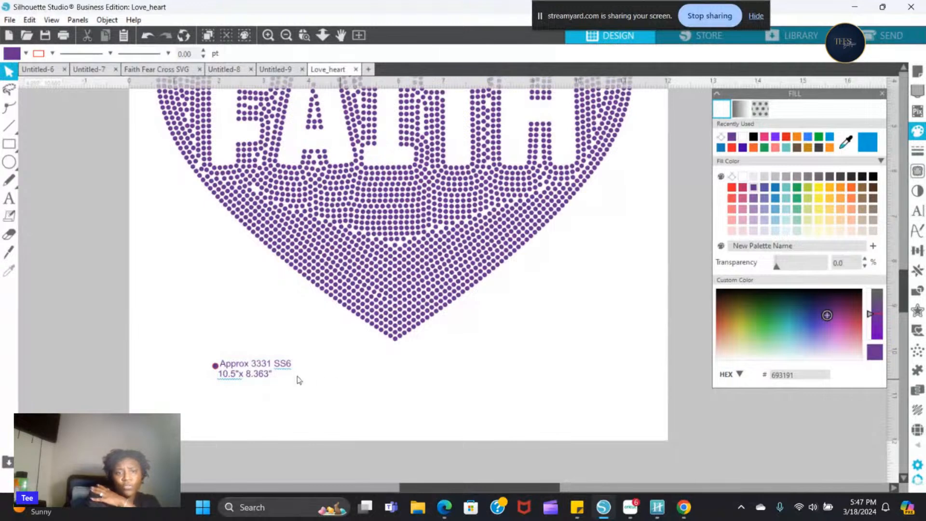
pyautogui.click(282, 367)
pyautogui.doubleClick(282, 366)
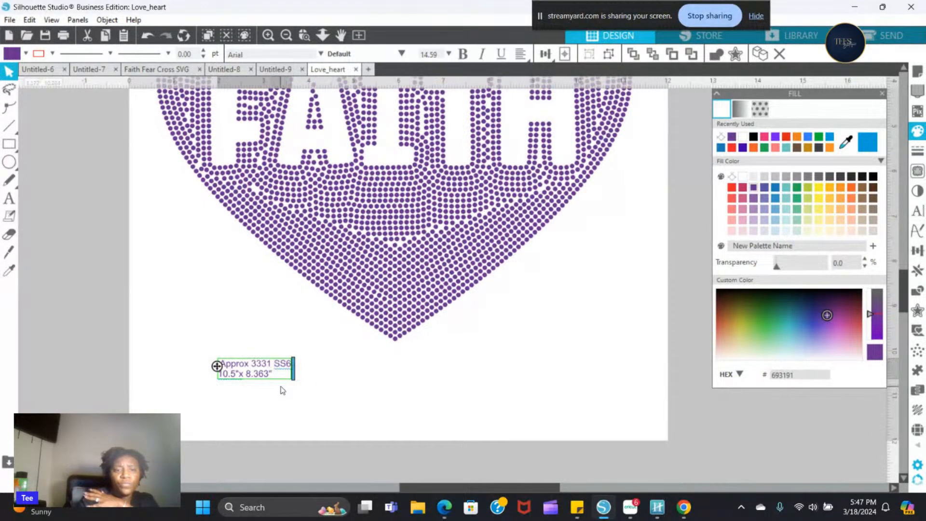
pyautogui.press('BackSpace')
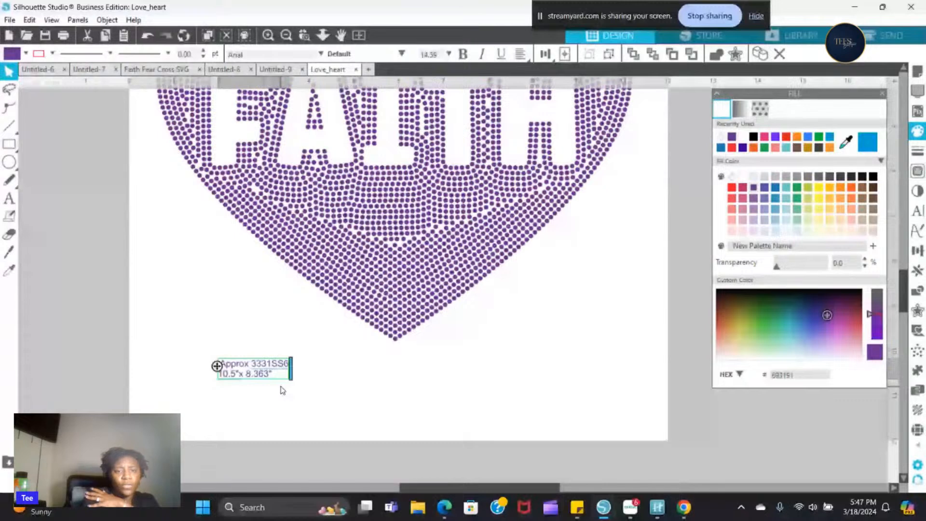
pyautogui.click(266, 408)
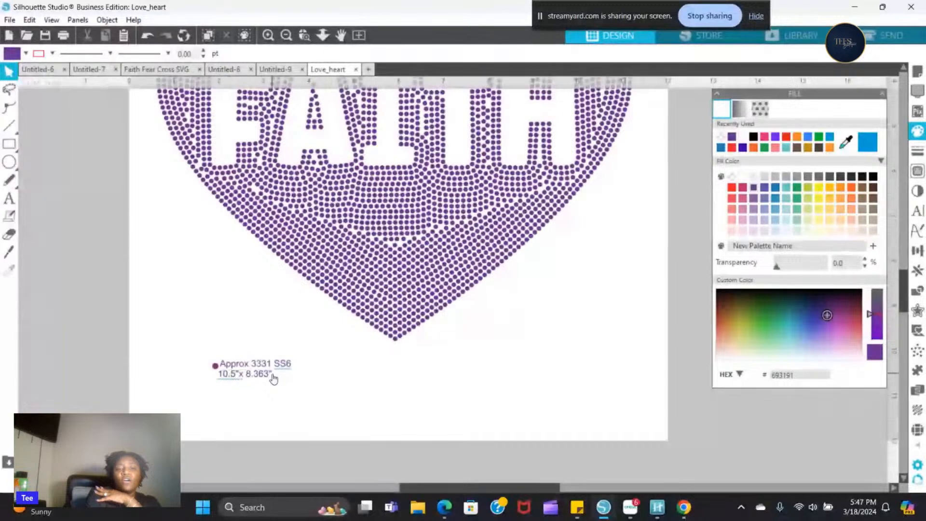
# - Append a new line to the label reading "This Template can't be resized it is the size the designer intended for it to be!"
pyautogui.click(263, 375)
pyautogui.doubleClick(268, 375)
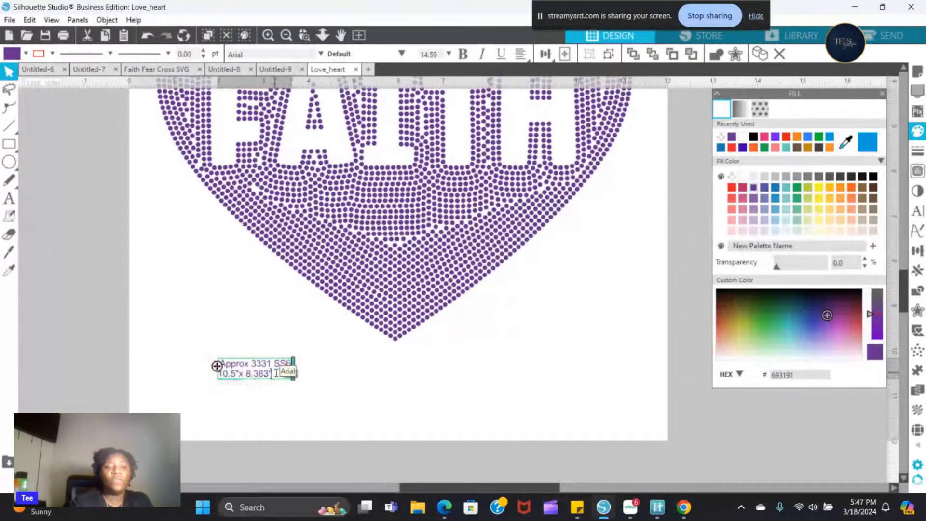
pyautogui.press('Return')
pyautogui.write('This')
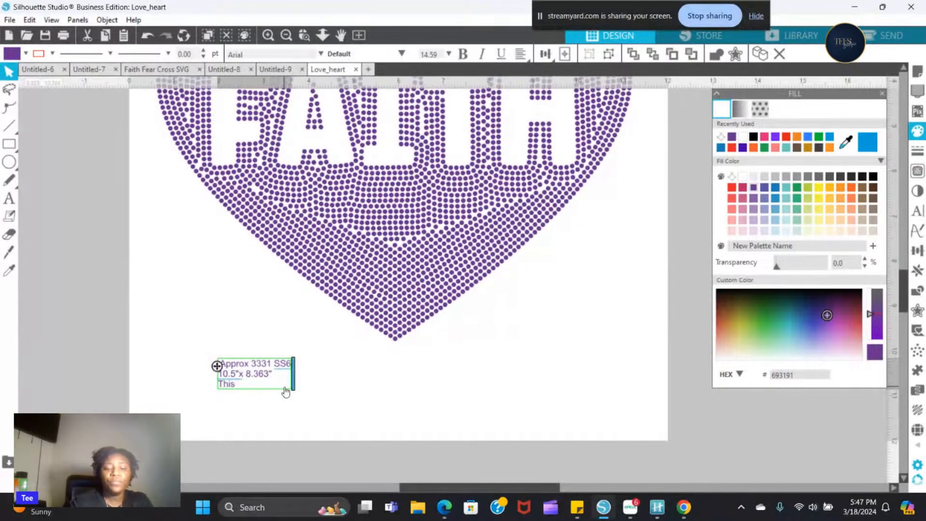
pyautogui.write(' Template')
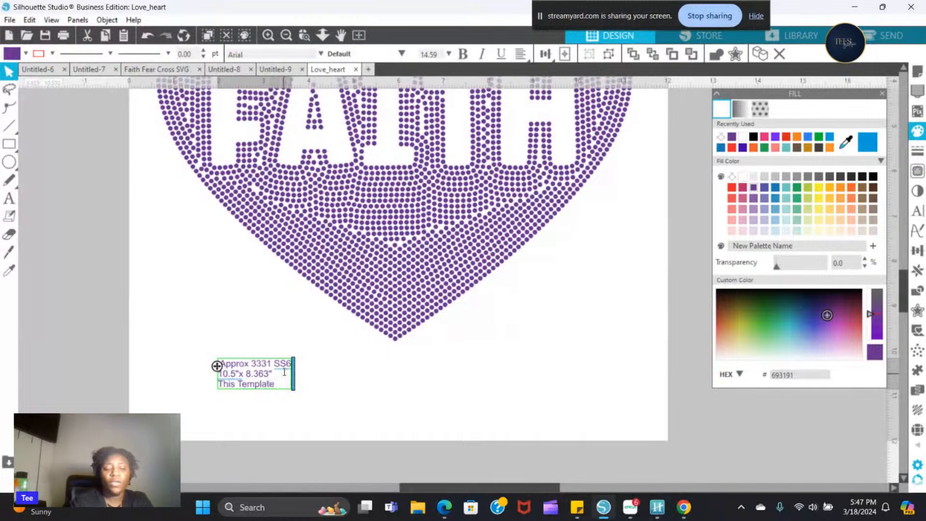
pyautogui.write(" can't")
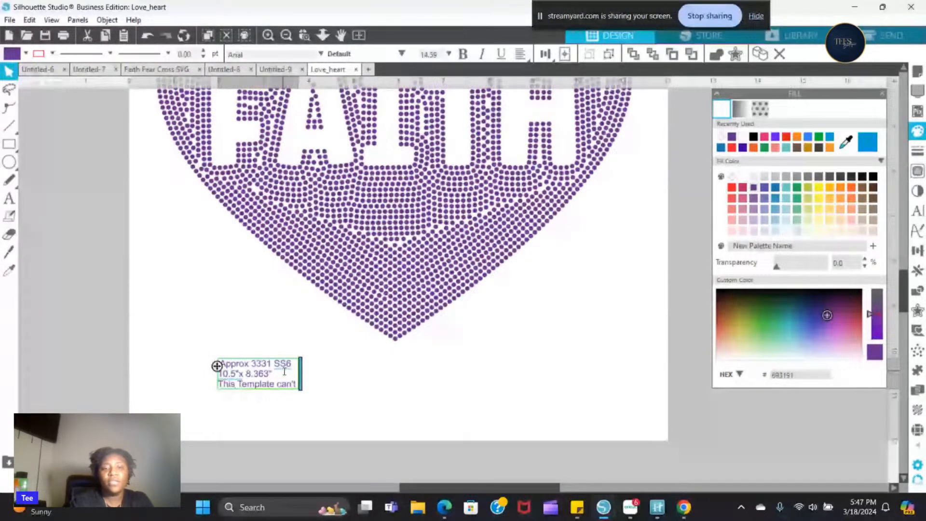
pyautogui.write(' be resized it is the s')
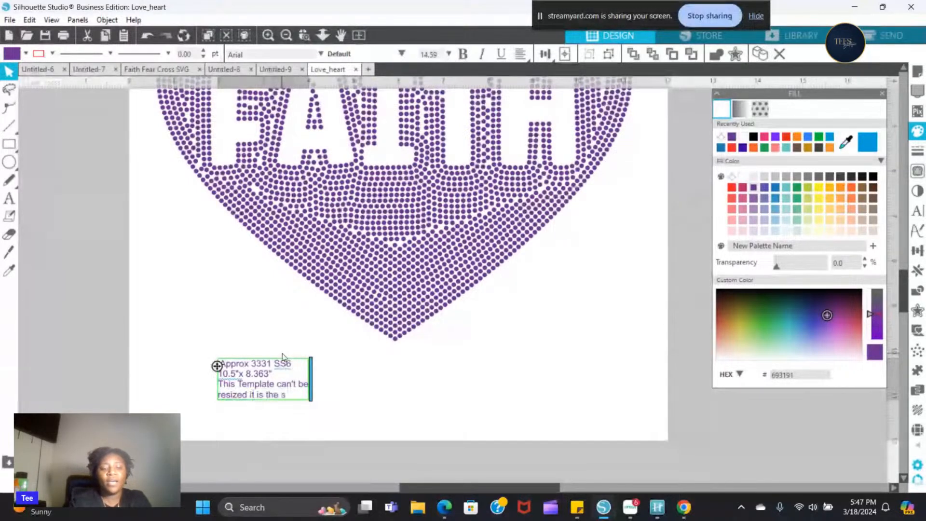
pyautogui.write('ize the')
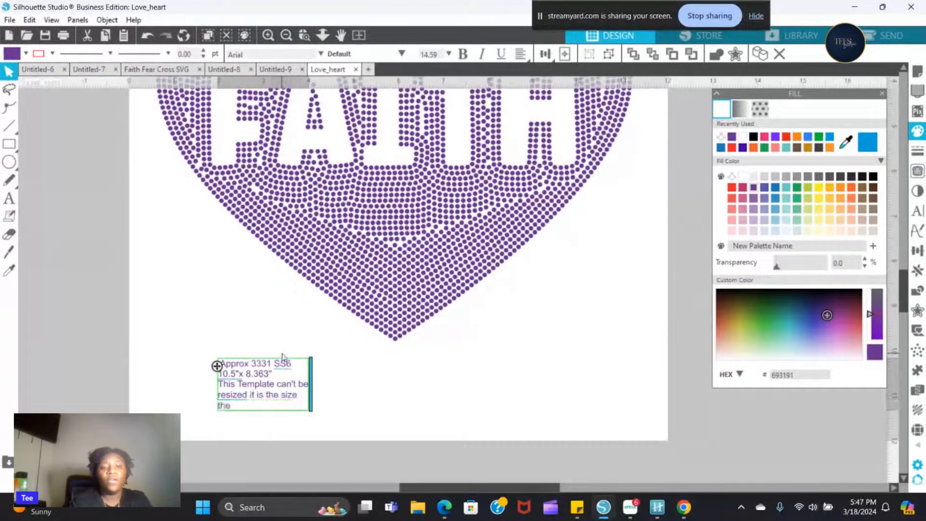
pyautogui.write(' designe')
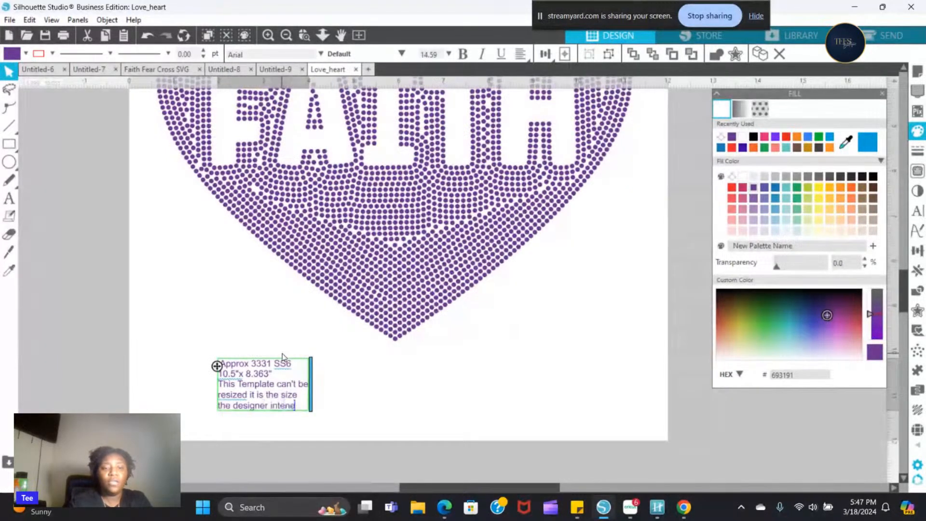
pyautogui.write('r intended for')
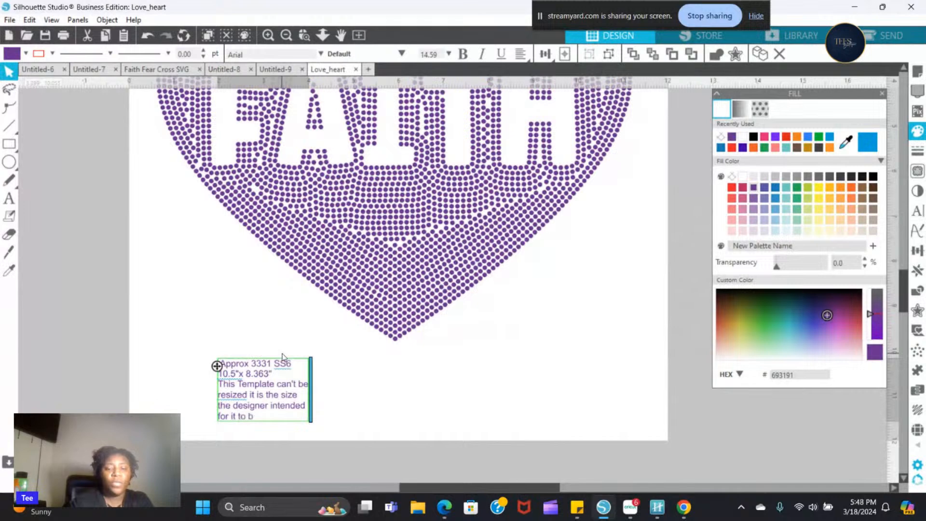
pyautogui.write(' it to be')
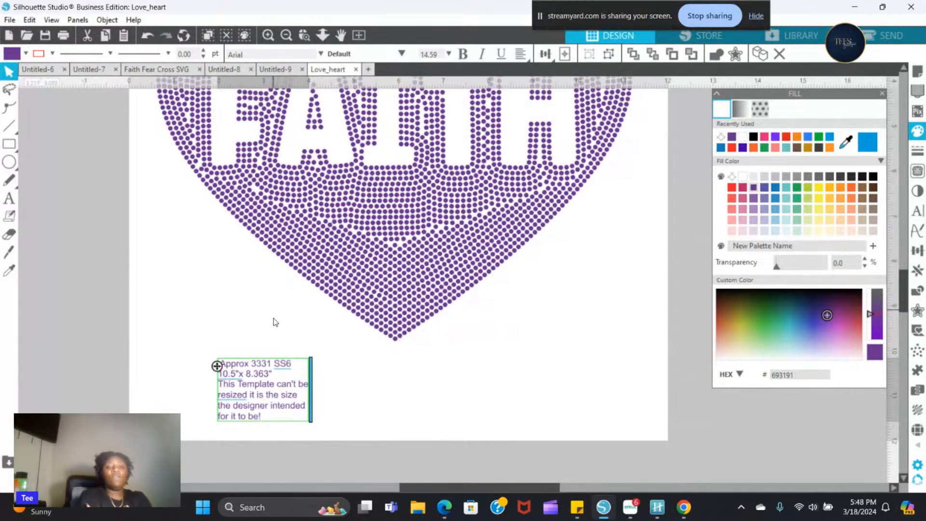
pyautogui.write(' !')
pyautogui.click(320, 384)
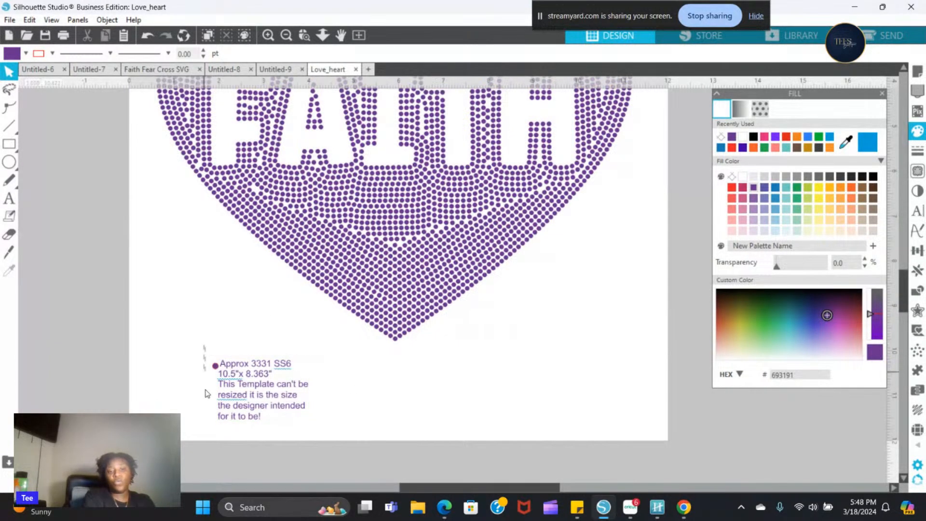
# - Enlarge the label and small circle together to about 3.09 in wide and shift them up toward the page's left edge
pyautogui.click(216, 365)
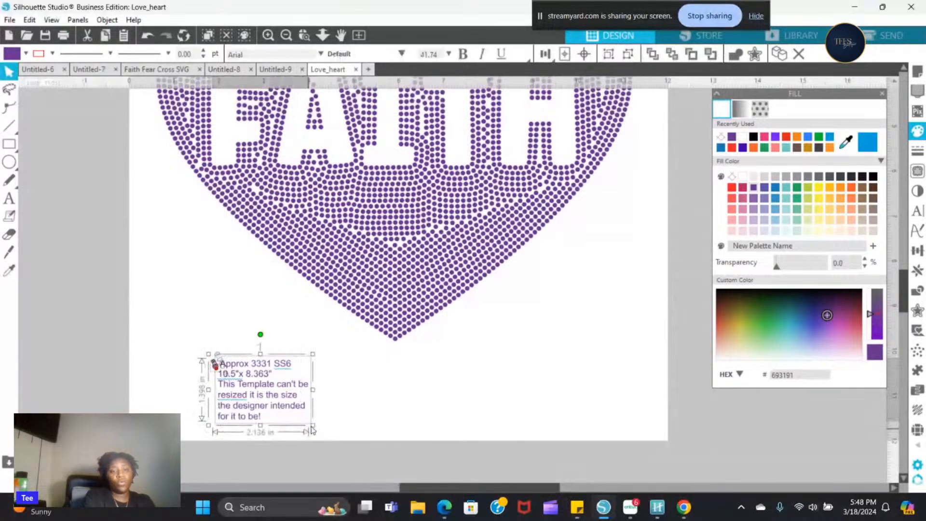
pyautogui.moveTo(313, 425); pyautogui.dragTo(356, 450)
pyautogui.moveTo(283, 398); pyautogui.dragTo(229, 364)
pyautogui.click(165, 284)
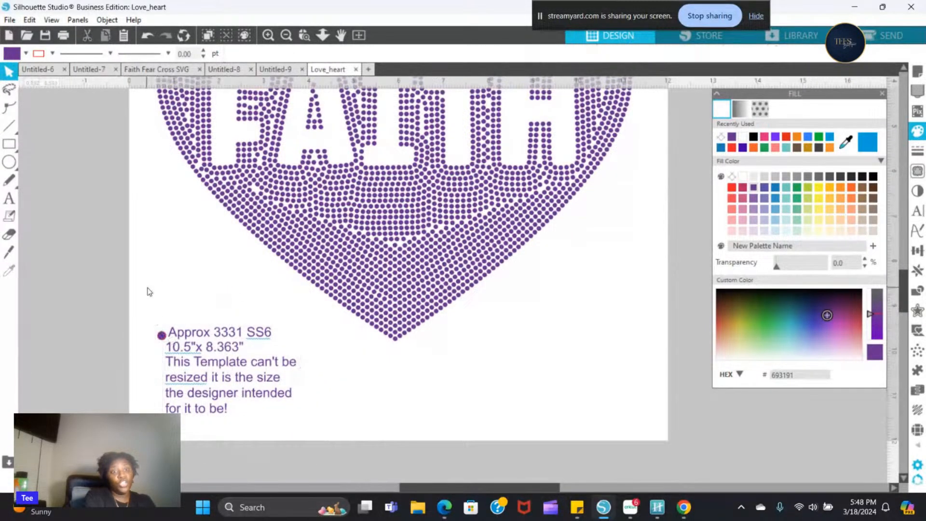
pyautogui.click(160, 334)
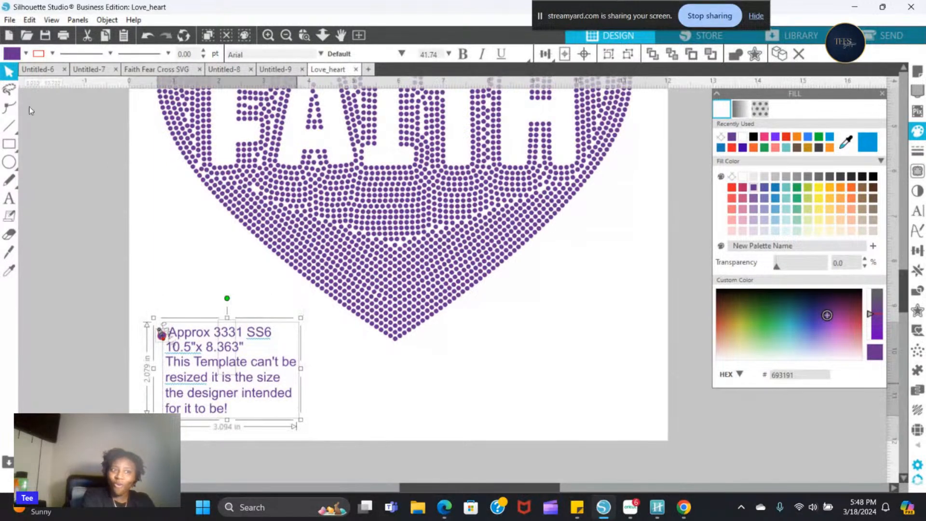
pyautogui.moveTo(5, 129)
pyautogui.click(6, 144)
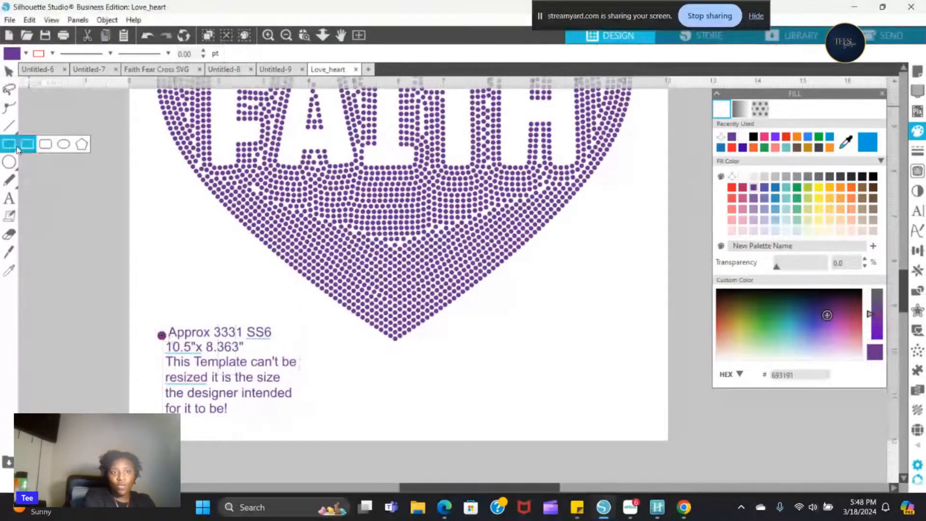
pyautogui.moveTo(155, 309); pyautogui.dragTo(318, 419)
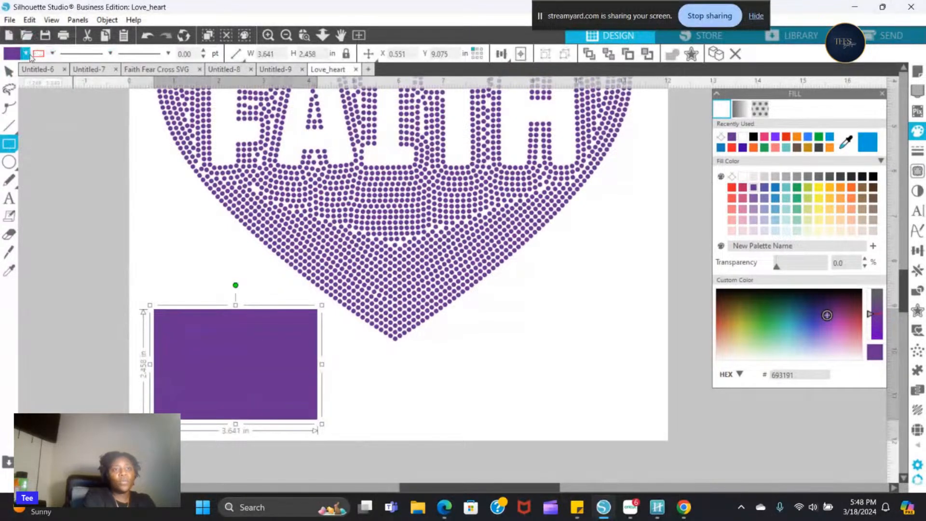
pyautogui.click(25, 53)
pyautogui.click(22, 103)
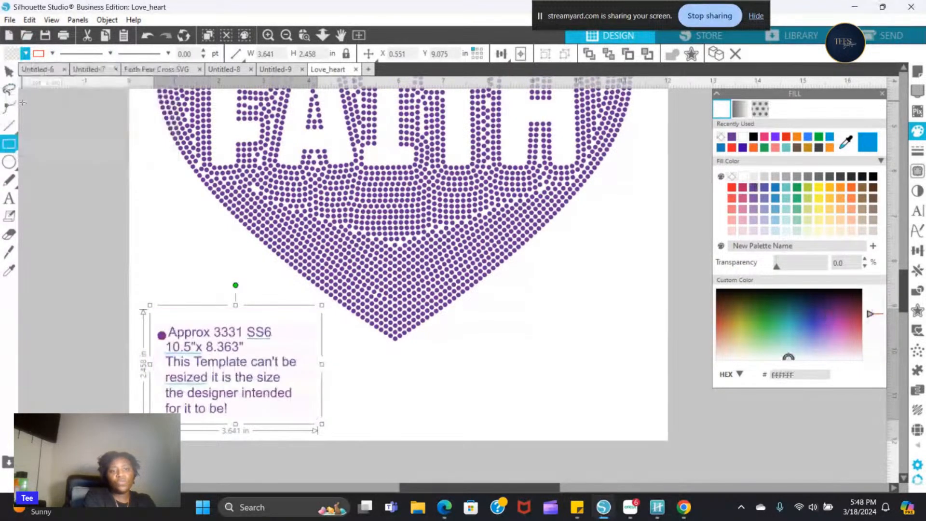
pyautogui.moveTo(393, 412)
pyautogui.mouseDown()
pyautogui.moveTo(37, 337)
pyautogui.moveTo(64, 365)
pyautogui.moveTo(63, 301)
pyautogui.mouseUp()
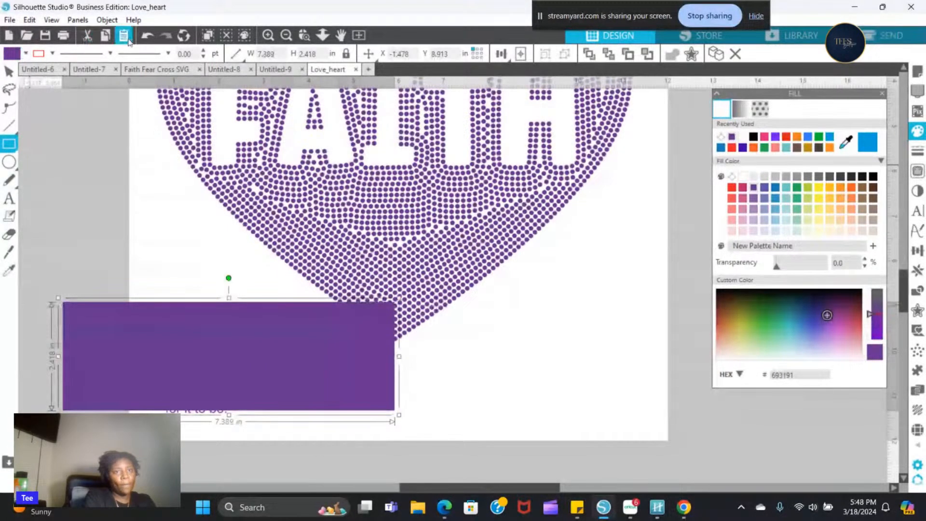
pyautogui.hotkey('ctrl', 'z')
# - Draw a rectangle about 3.49 by 2.54 in around the label and circle, and set its fill to transparent
pyautogui.moveTo(10, 144)
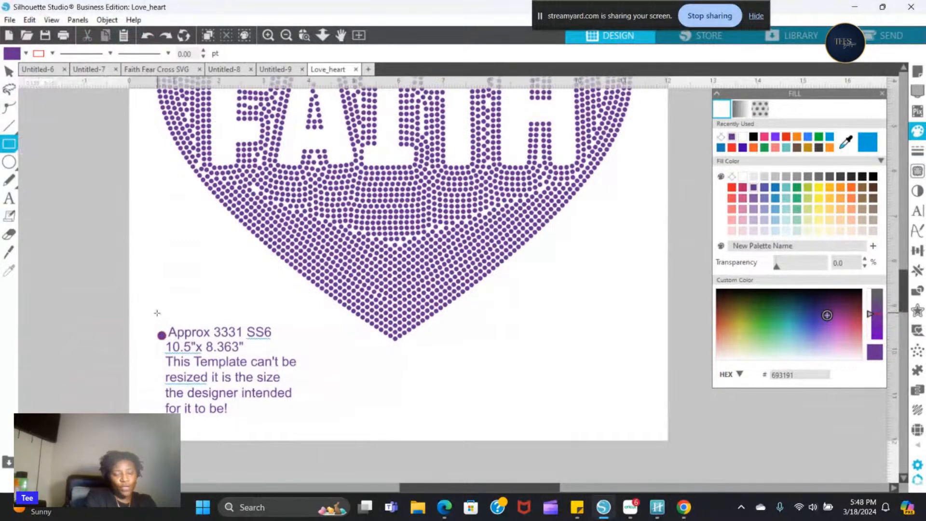
pyautogui.moveTo(143, 311)
pyautogui.mouseDown()
pyautogui.moveTo(163, 414)
pyautogui.moveTo(296, 432)
pyautogui.moveTo(305, 426)
pyautogui.mouseUp()
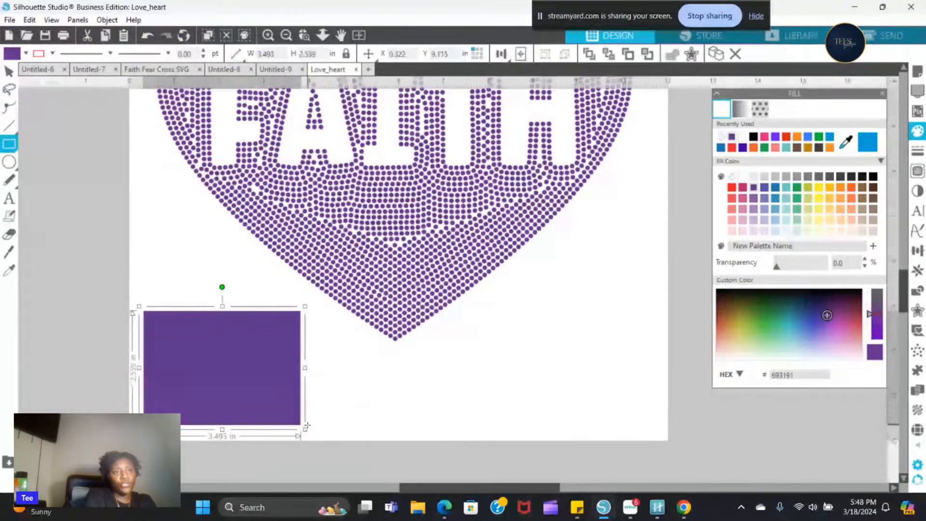
pyautogui.click(9, 72)
pyautogui.click(13, 57)
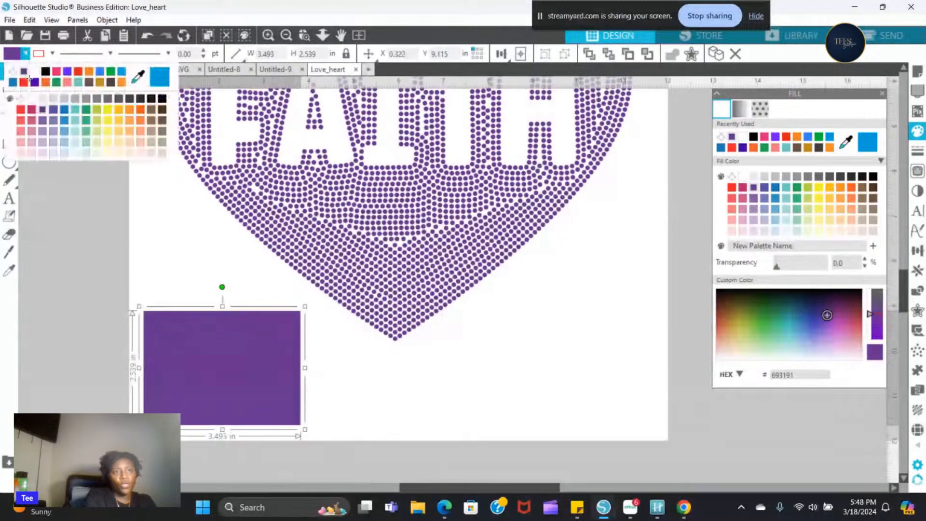
pyautogui.click(21, 98)
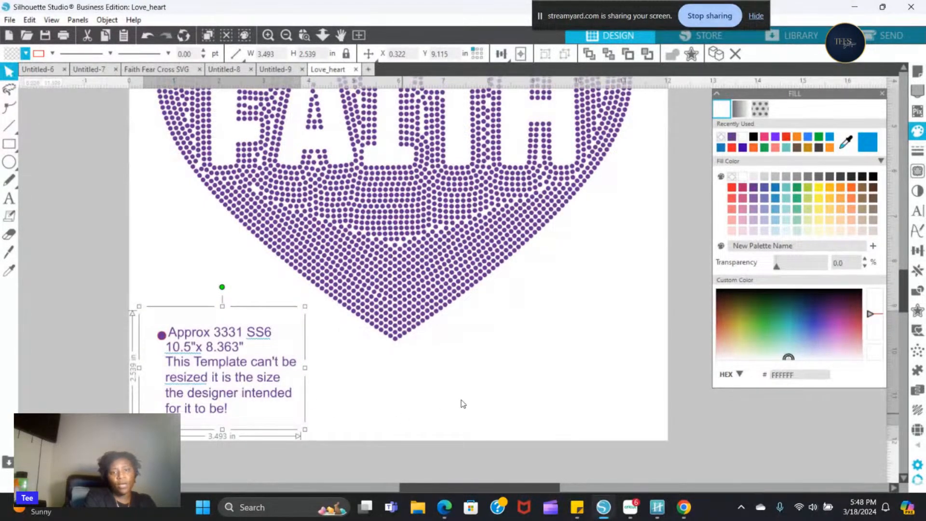
pyautogui.click(590, 331)
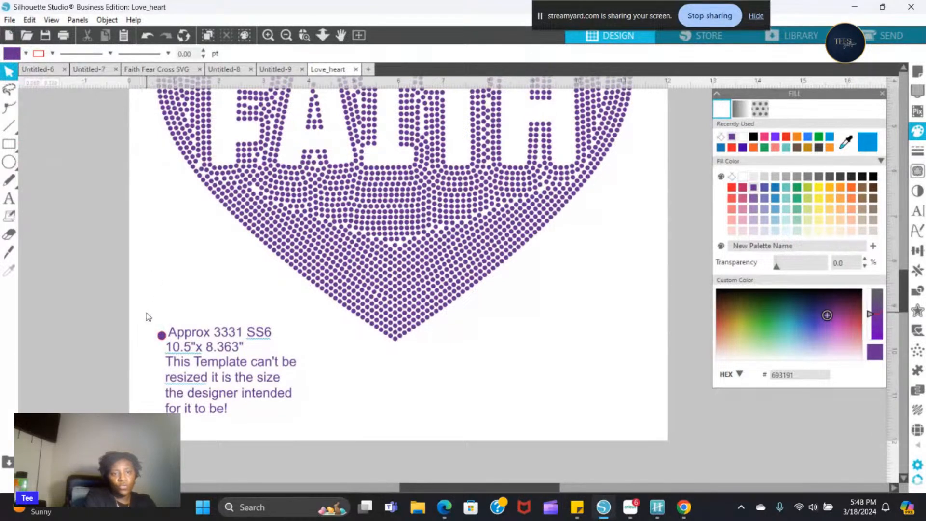
# - Nudge the label text slightly right, away from the small purple circle, inside its frame
pyautogui.click(159, 331)
pyautogui.moveTo(243, 415); pyautogui.dragTo(324, 418)
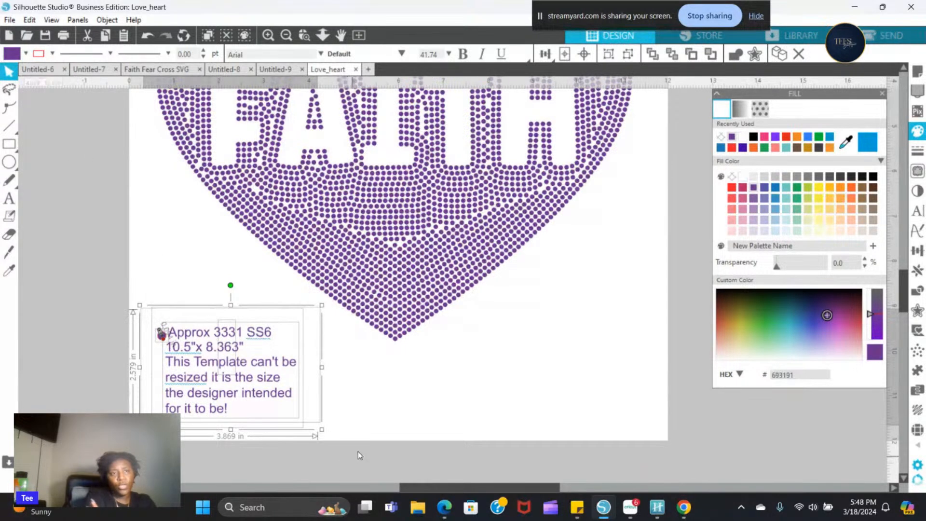
pyautogui.click(351, 376)
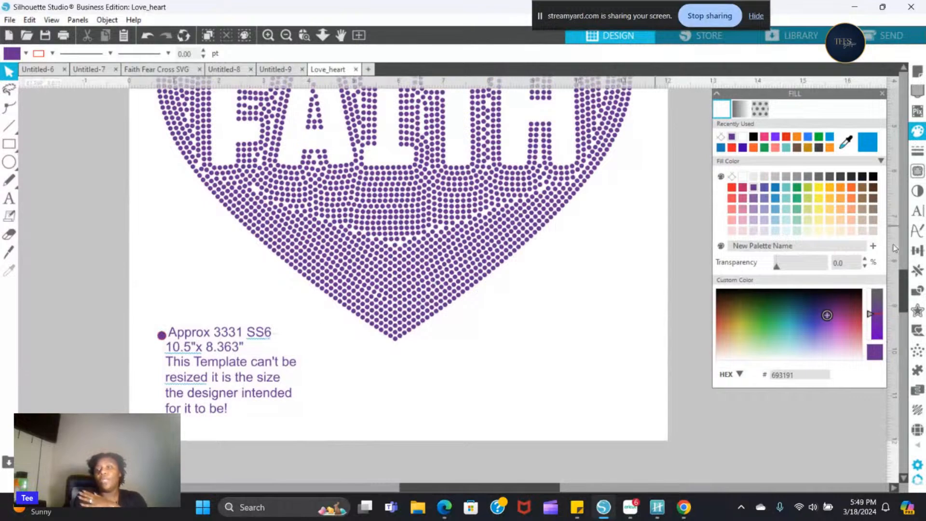
pyautogui.moveTo(907, 298); pyautogui.dragTo(902, 271)
pyautogui.click(287, 38)
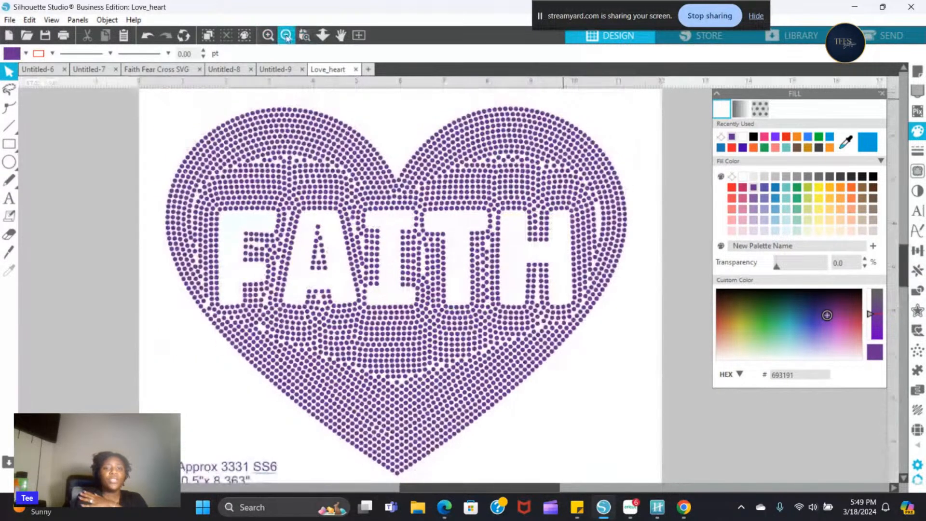
pyautogui.click(287, 38)
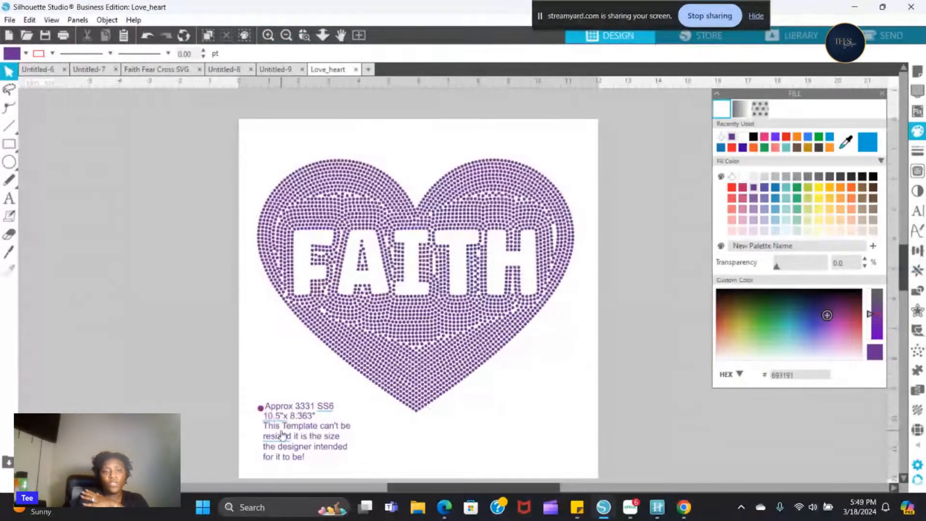
pyautogui.moveTo(282, 434)
pyautogui.mouseDown()
pyautogui.moveTo(281, 423)
pyautogui.moveTo(284, 433)
pyautogui.mouseUp()
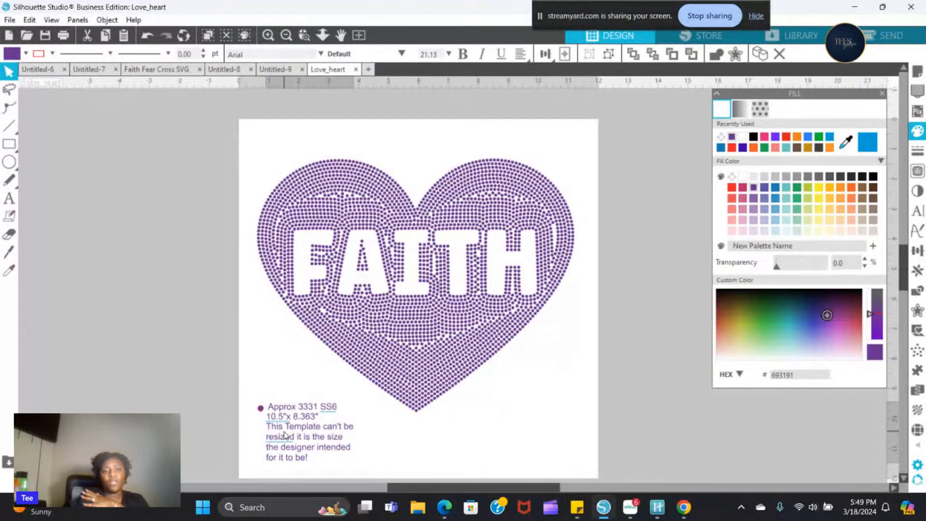
# - Group the label text, the small purple circle and the surrounding rectangle into one object
pyautogui.click(236, 427)
pyautogui.click(249, 405)
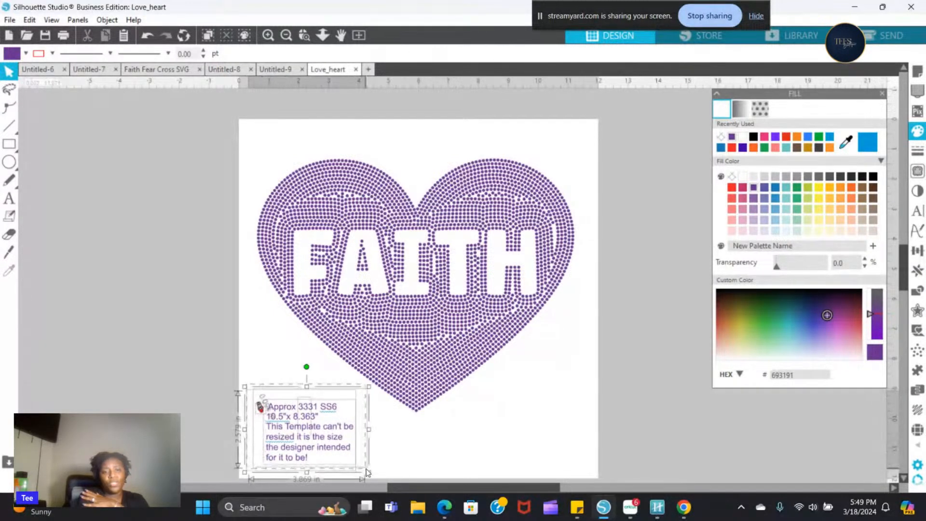
pyautogui.rightClick(290, 434)
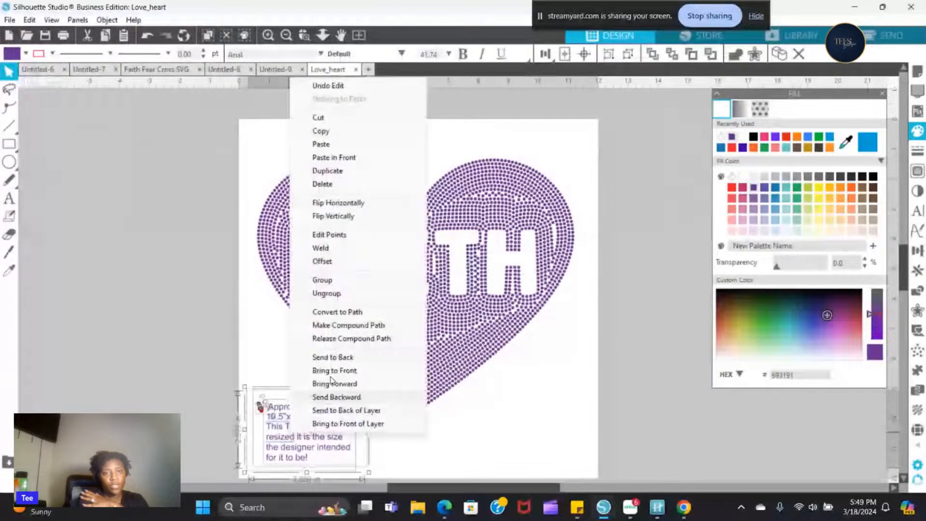
pyautogui.click(347, 279)
# - Move the heart up toward the page's upper edge and place the grouped label in the page's lower-left corner
pyautogui.moveTo(276, 454); pyautogui.dragTo(404, 475)
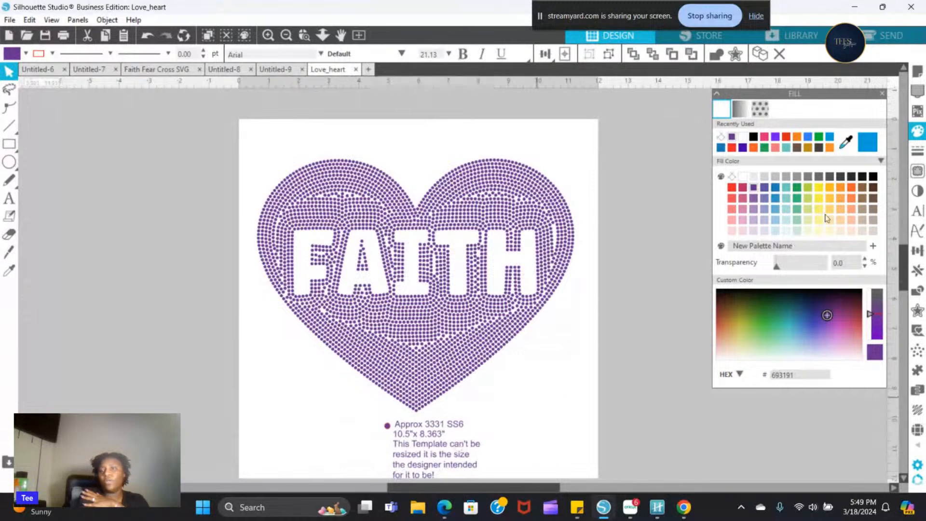
pyautogui.click(285, 36)
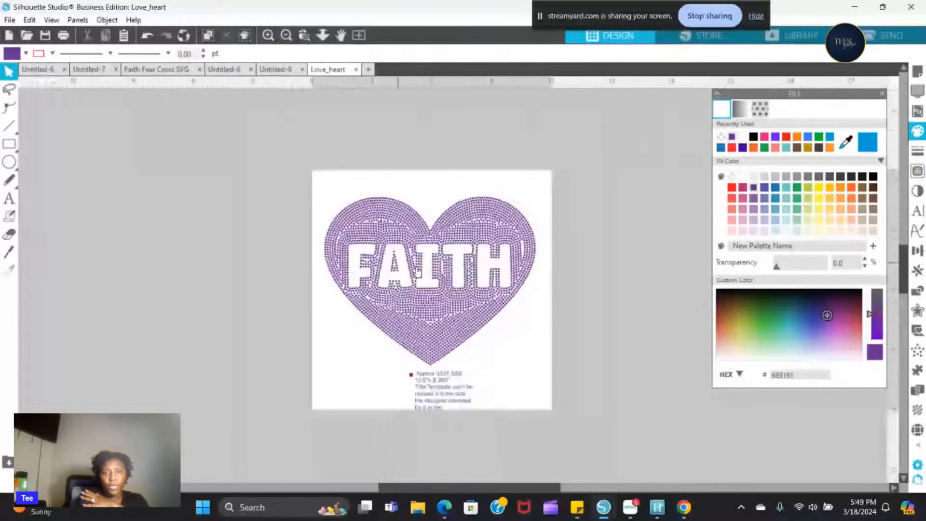
pyautogui.moveTo(417, 270); pyautogui.dragTo(417, 255)
pyautogui.click(436, 385)
pyautogui.moveTo(439, 402); pyautogui.dragTo(358, 381)
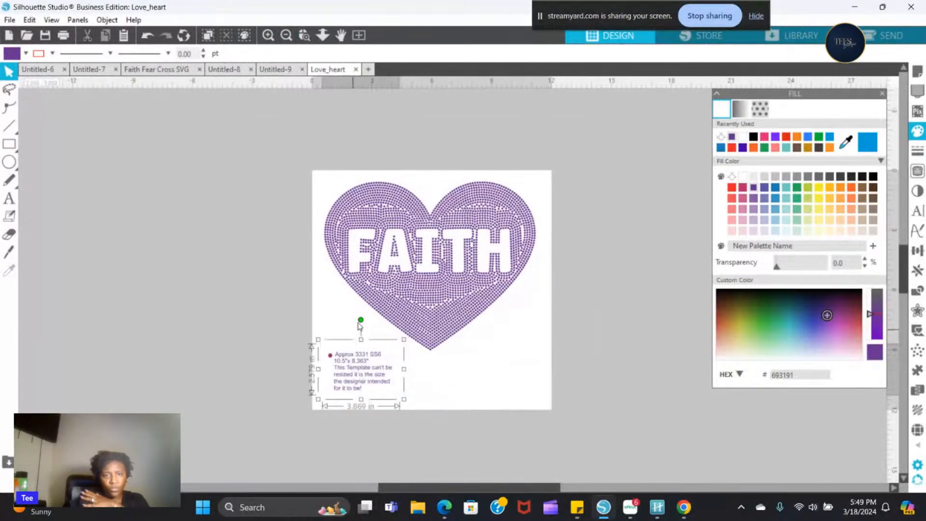
pyautogui.click(373, 319)
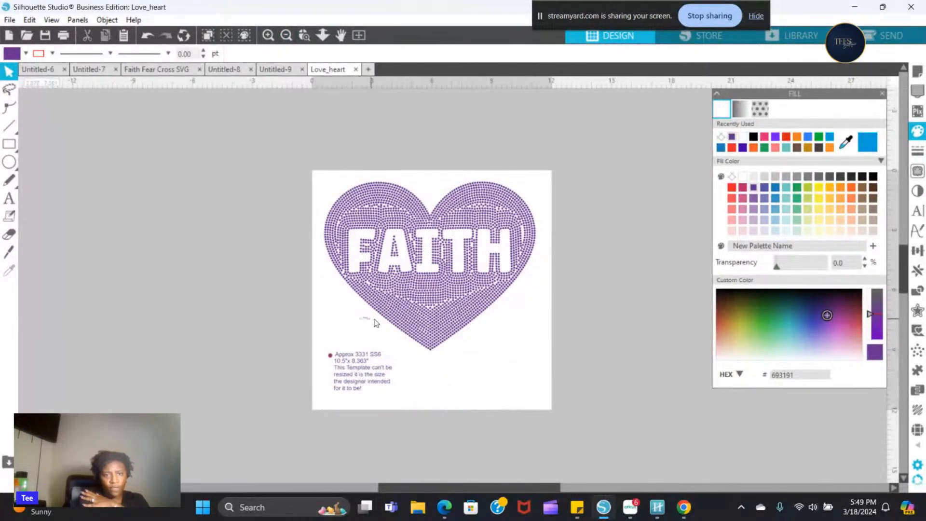
# - Rotate the grouped label about 20 degrees counterclockwise along the heart's lower-left side and shift it up slightly
pyautogui.click(347, 379)
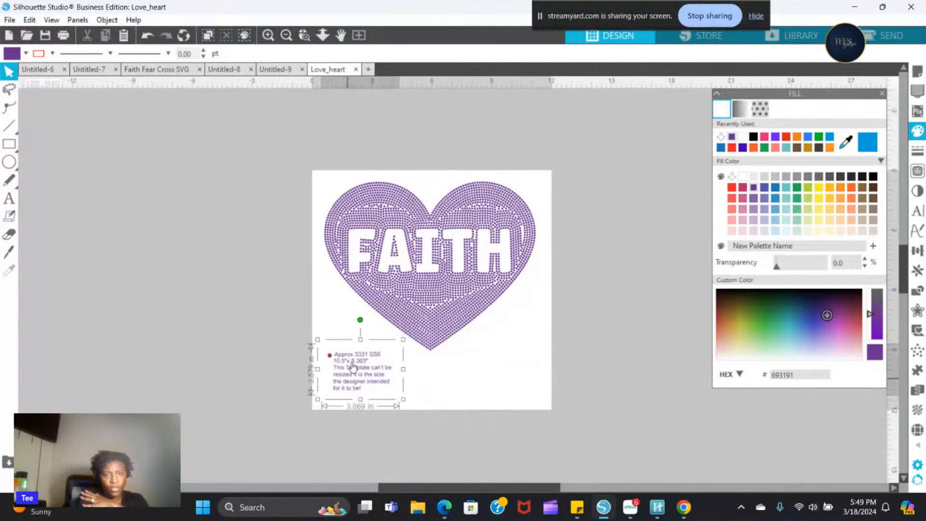
pyautogui.click(346, 321)
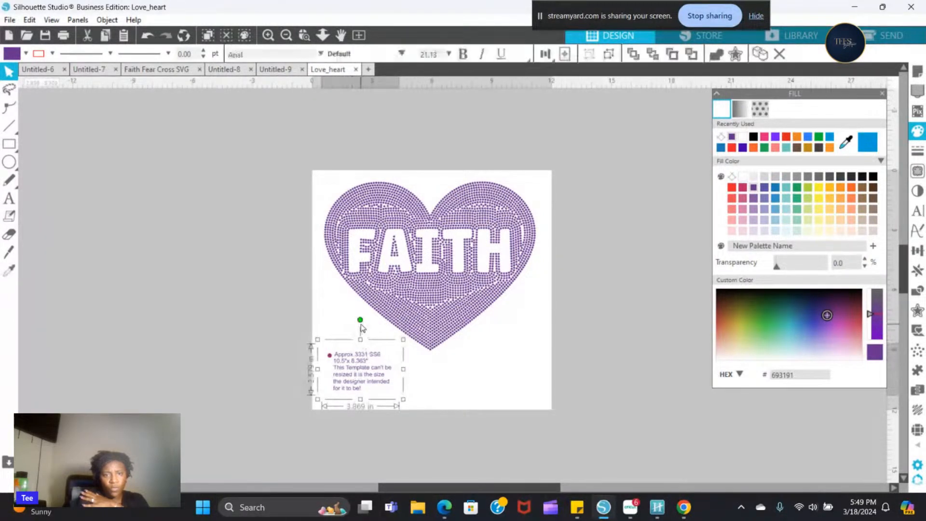
pyautogui.moveTo(360, 319); pyautogui.dragTo(342, 329)
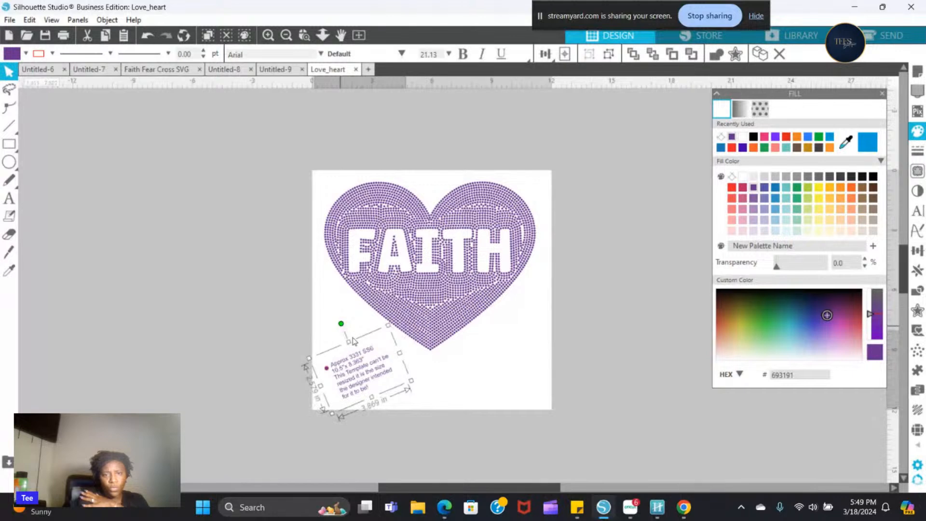
pyautogui.moveTo(361, 386); pyautogui.dragTo(359, 376)
pyautogui.click(448, 399)
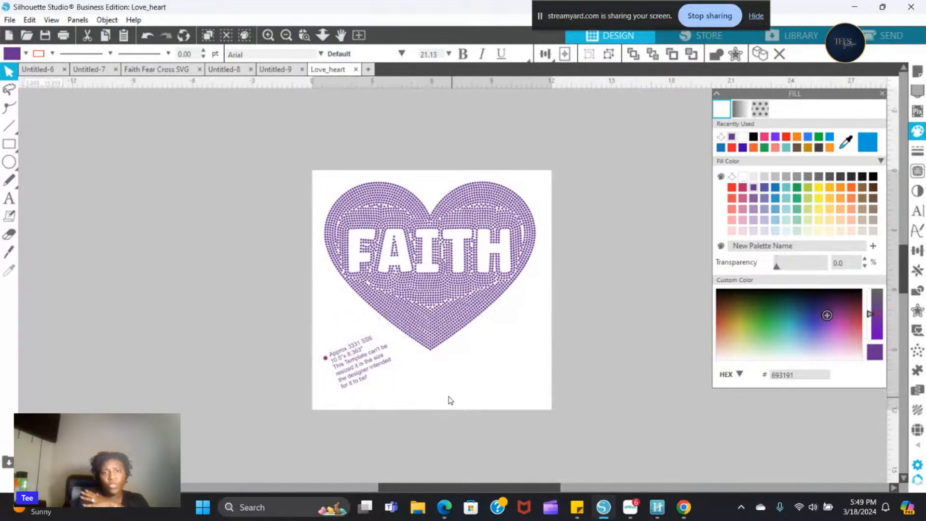
# - Group the heart with the tilted label and move the whole design slightly right and down to balance it on the page
pyautogui.moveTo(315, 150); pyautogui.dragTo(548, 429)
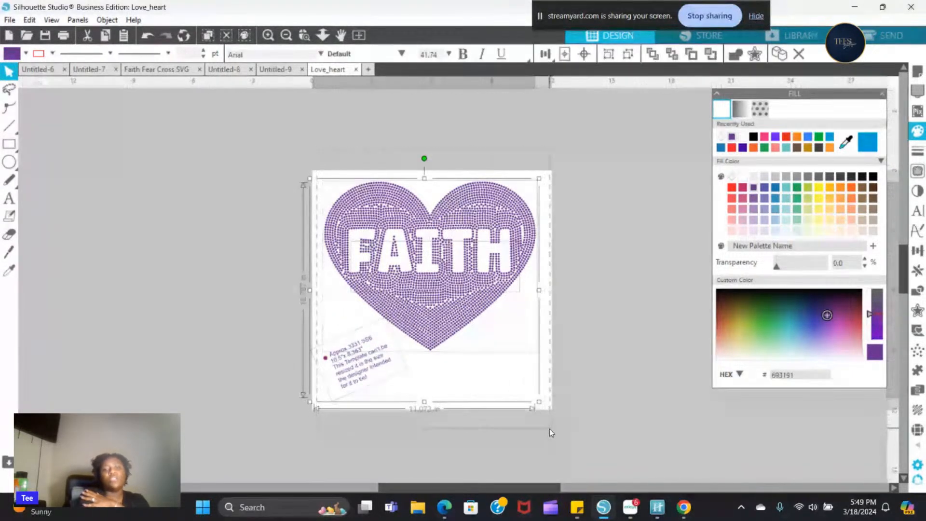
pyautogui.rightClick(460, 311)
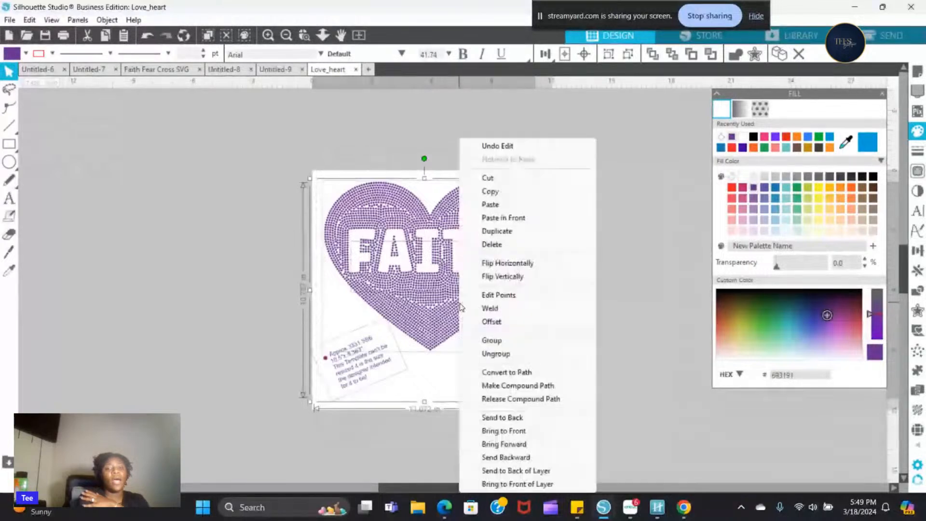
pyautogui.click(502, 344)
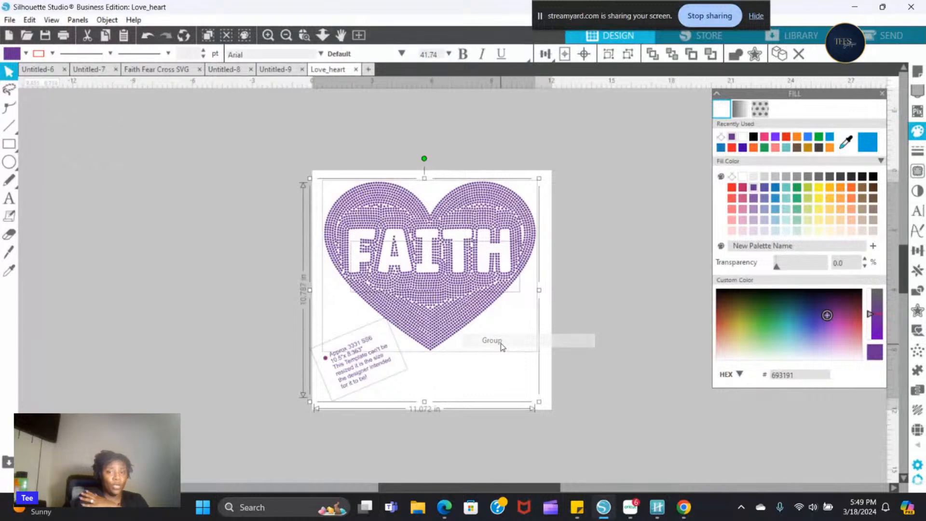
pyautogui.click(558, 340)
pyautogui.moveTo(422, 272); pyautogui.dragTo(426, 270)
pyautogui.click(426, 269)
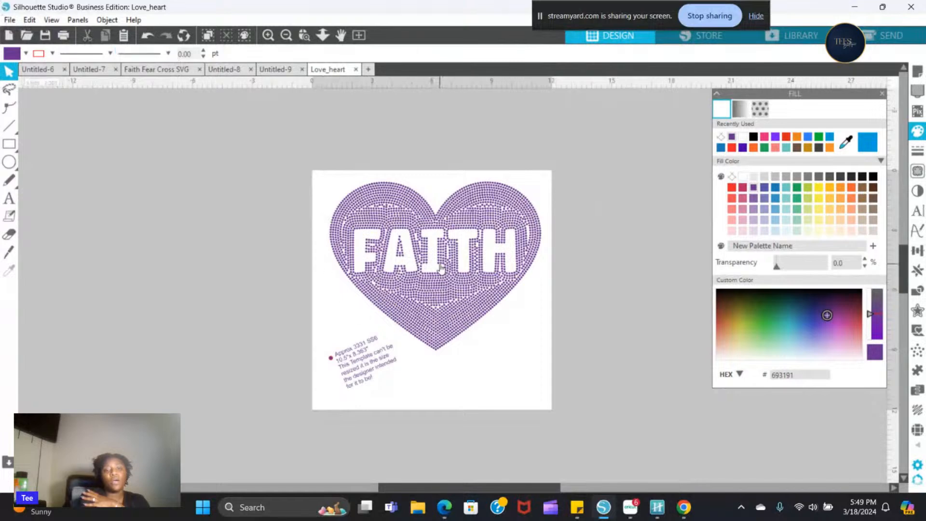
pyautogui.moveTo(441, 269); pyautogui.dragTo(440, 283)
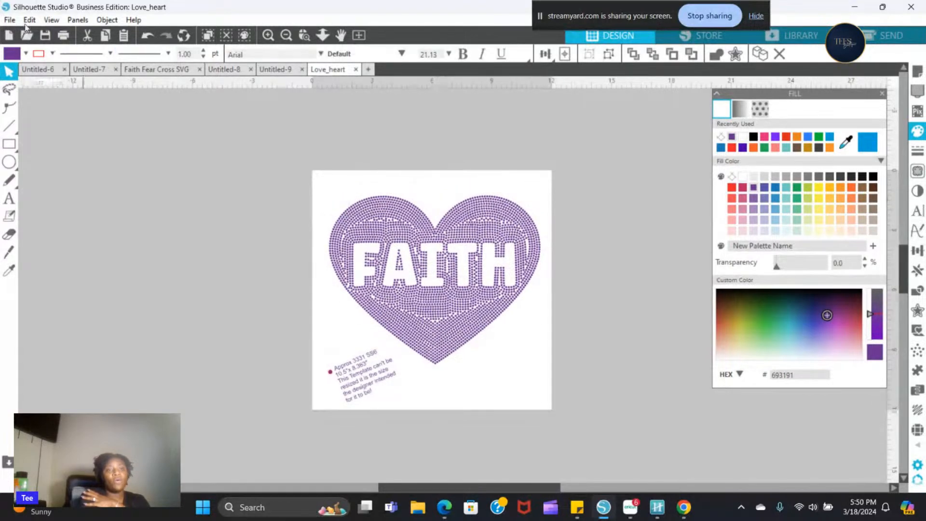
# - Start saving the selection to the hard drive in the Downloads folder, naming the file "Faith Knockout Heart 10.5 x 8.363"
pyautogui.click(10, 20)
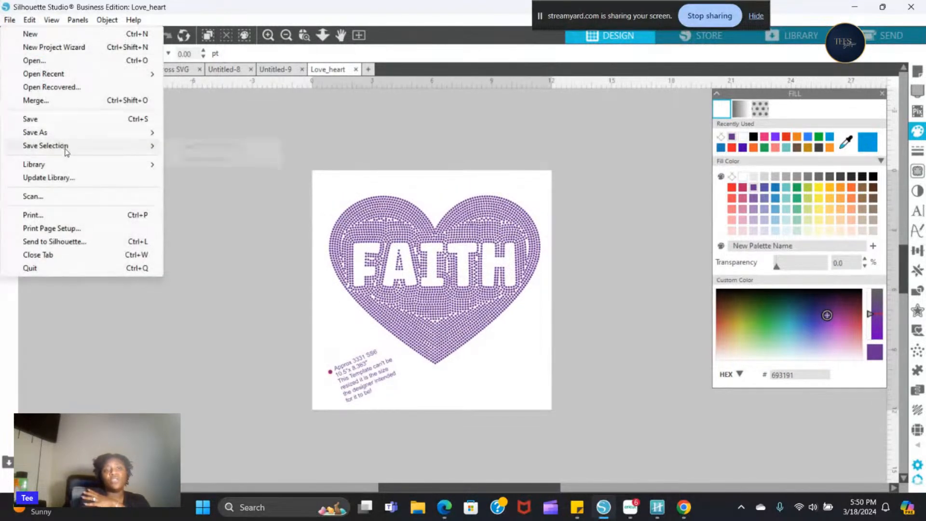
pyautogui.moveTo(67, 153)
pyautogui.click(259, 147)
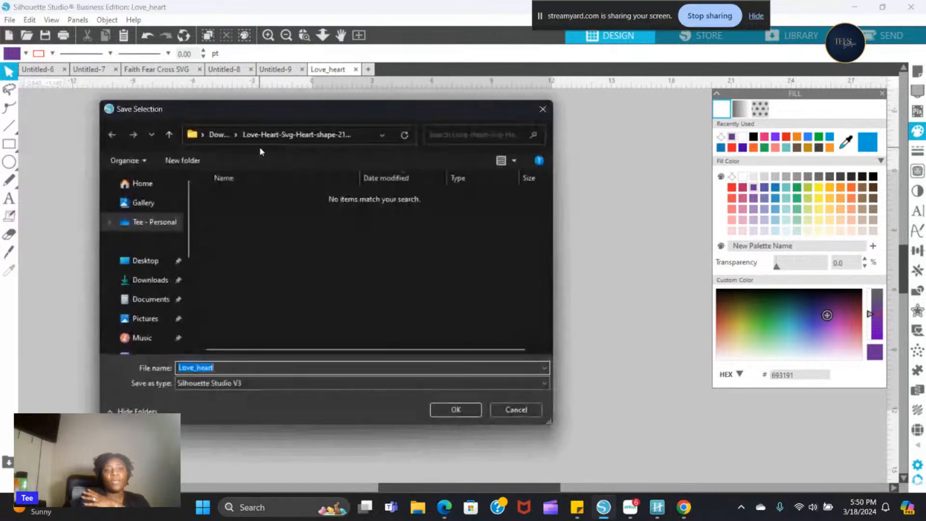
pyautogui.click(150, 281)
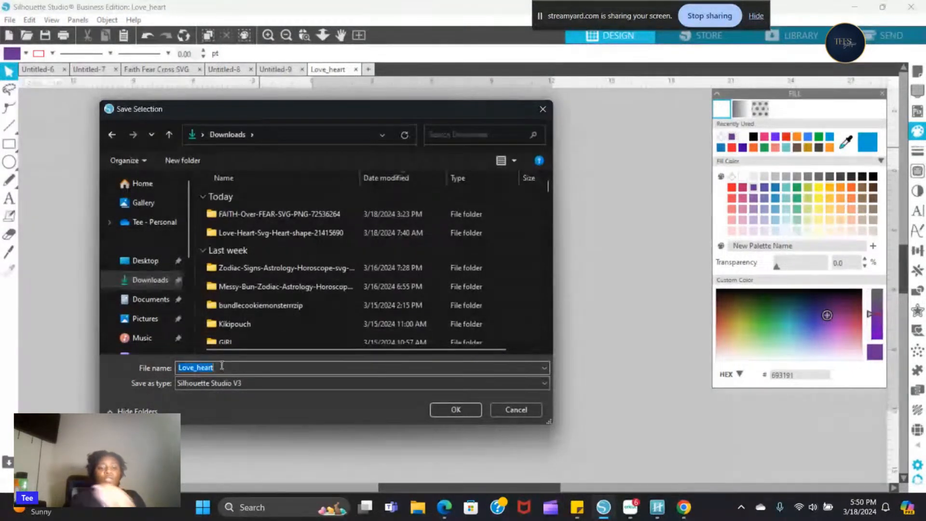
pyautogui.write('Fa')
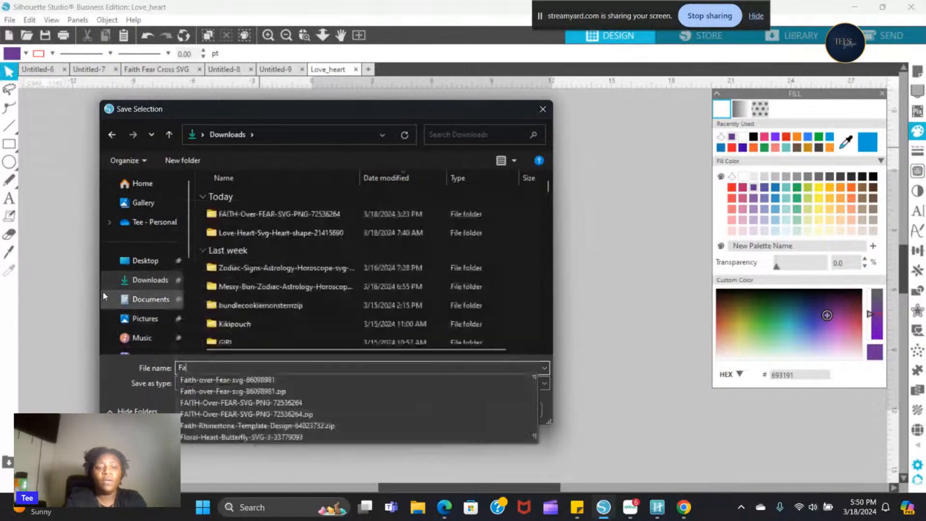
pyautogui.write('ith K')
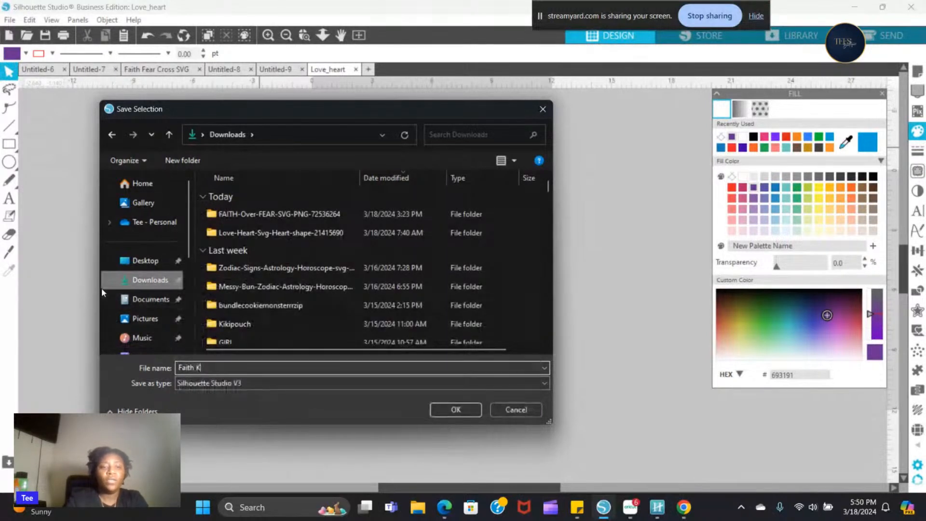
pyautogui.write('nocko')
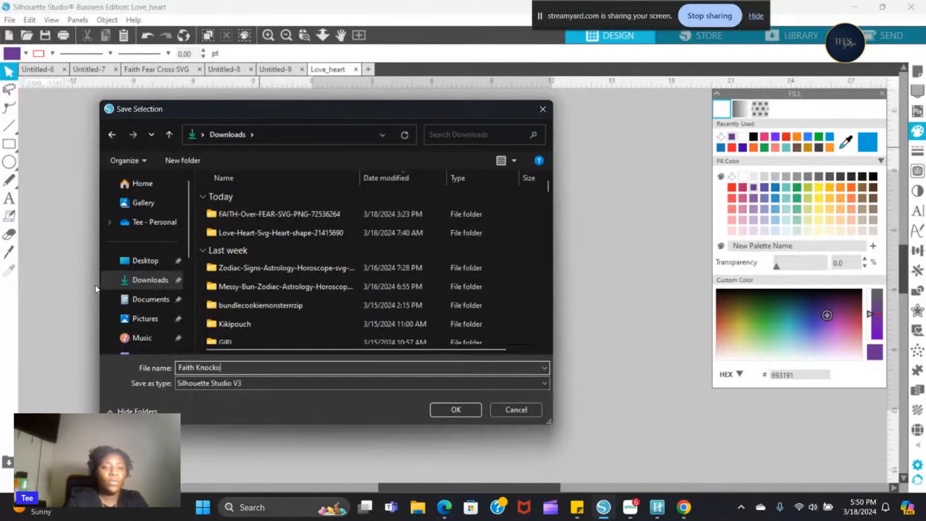
pyautogui.write('ut Heart')
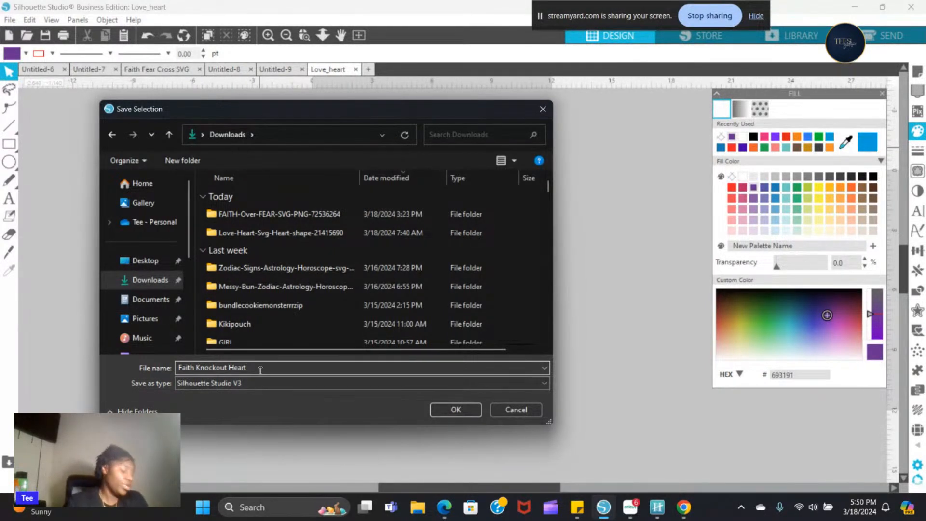
pyautogui.write(' 10.5 x')
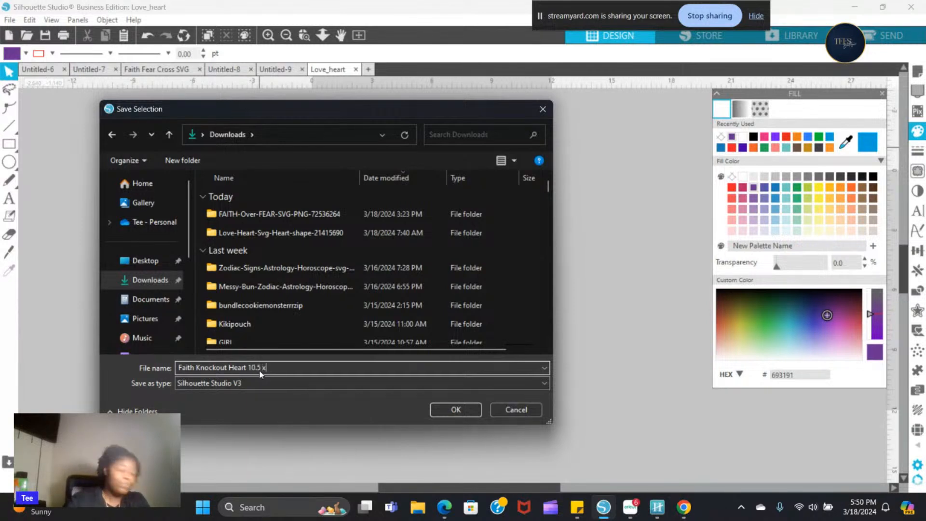
pyautogui.write(' 8.363')
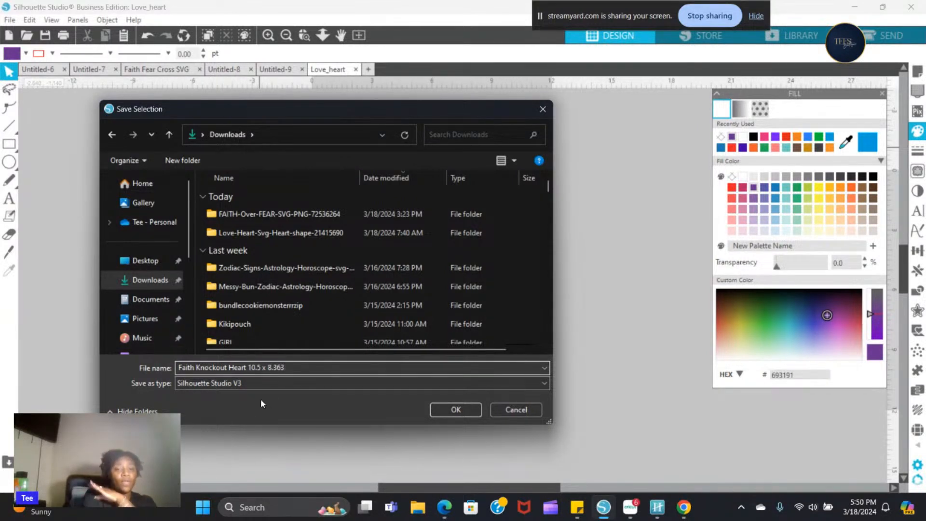
# - Set the file type to SVG and save the selection
pyautogui.click(235, 385)
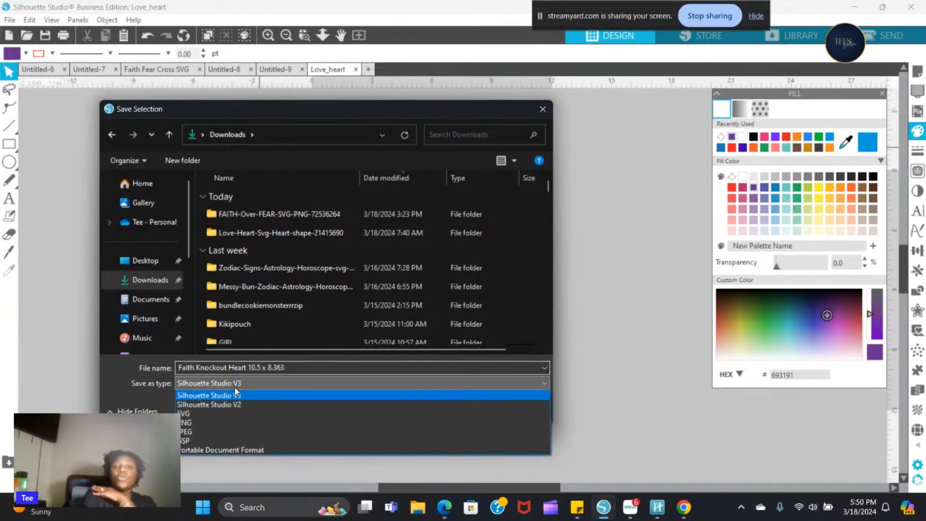
pyautogui.click(217, 409)
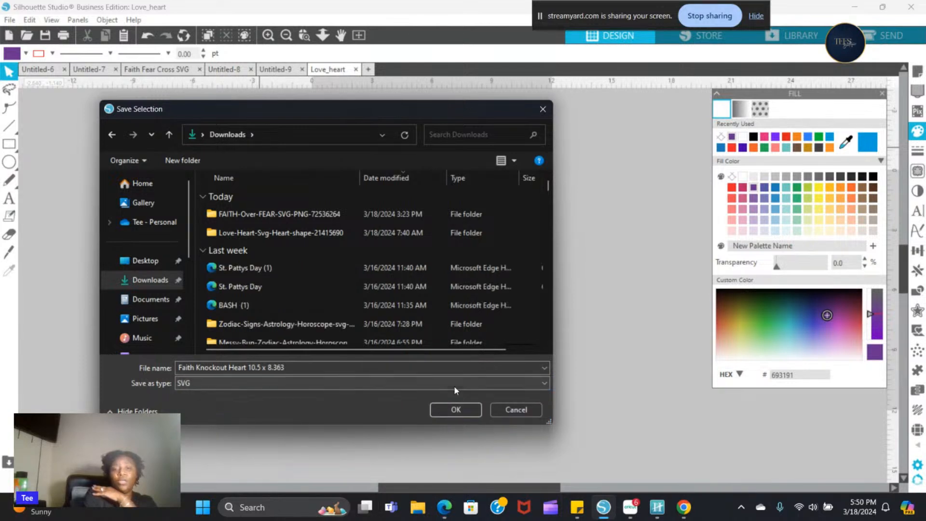
pyautogui.click(455, 410)
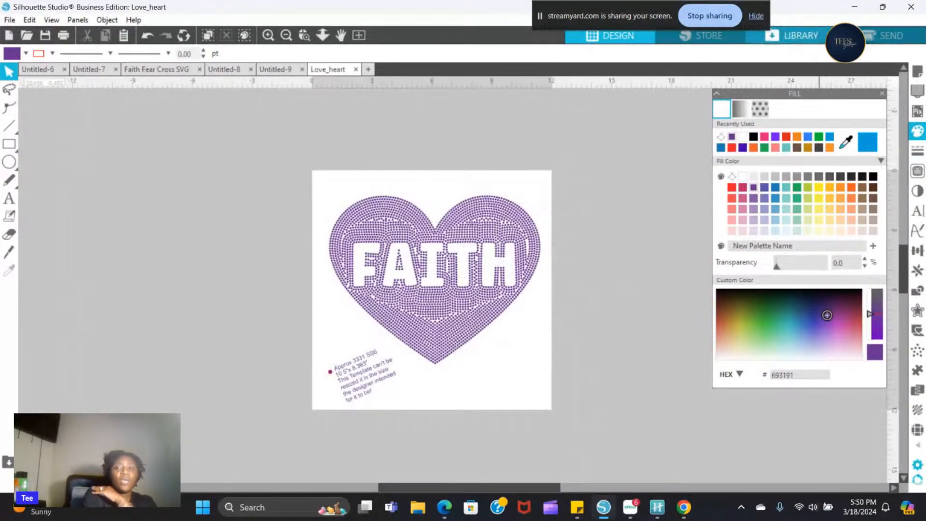
# - Save the selected design to the library's User Designs folder as Love_heart.studio3
pyautogui.click(790, 38)
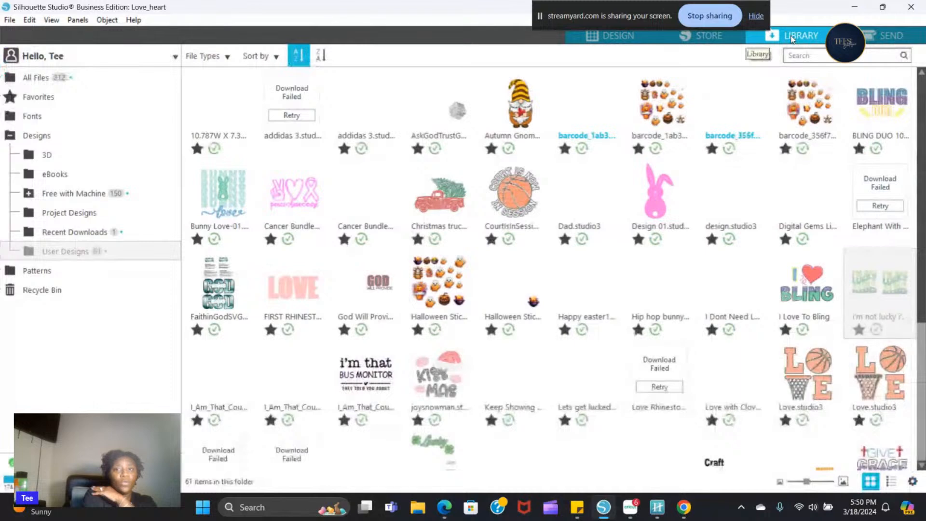
pyautogui.click(613, 36)
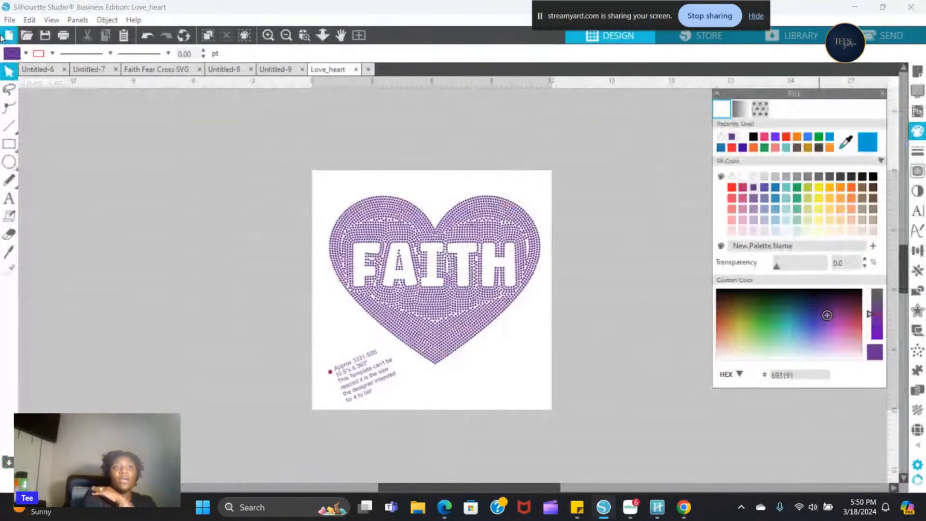
pyautogui.click(10, 21)
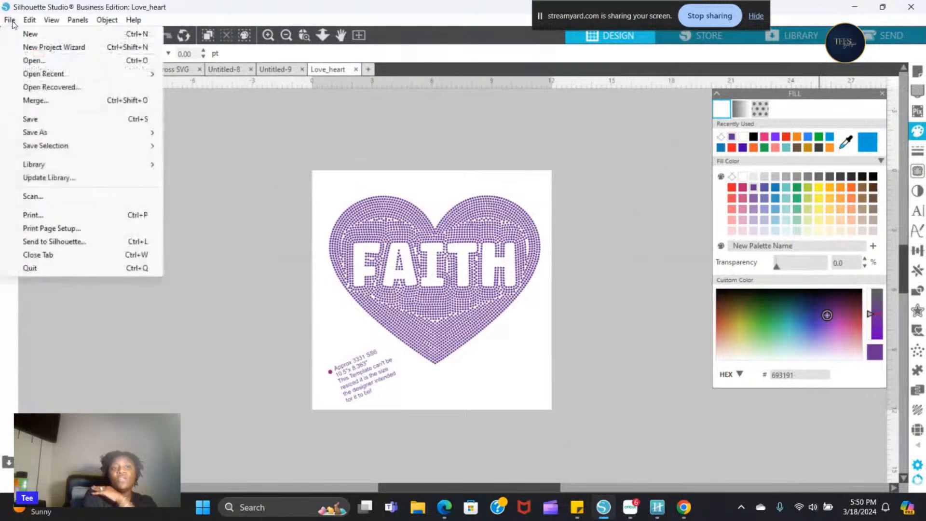
pyautogui.moveTo(77, 145)
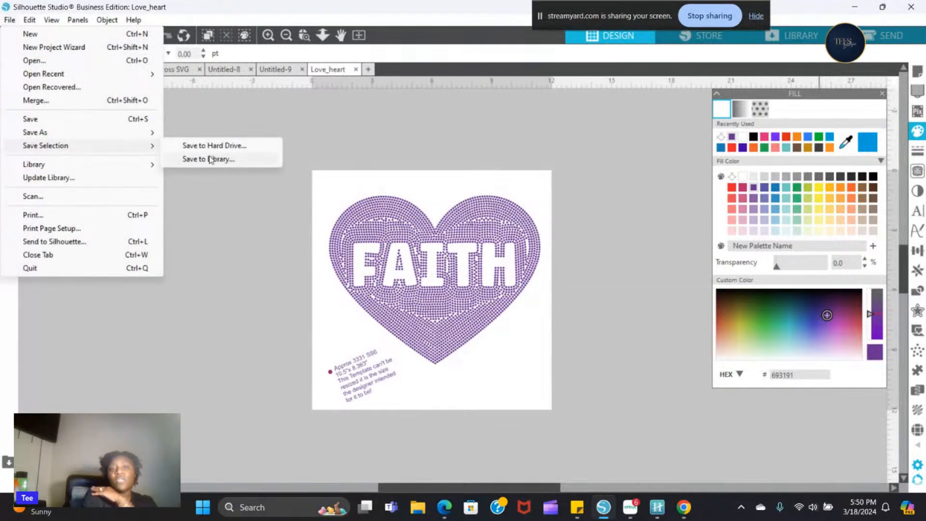
pyautogui.click(210, 159)
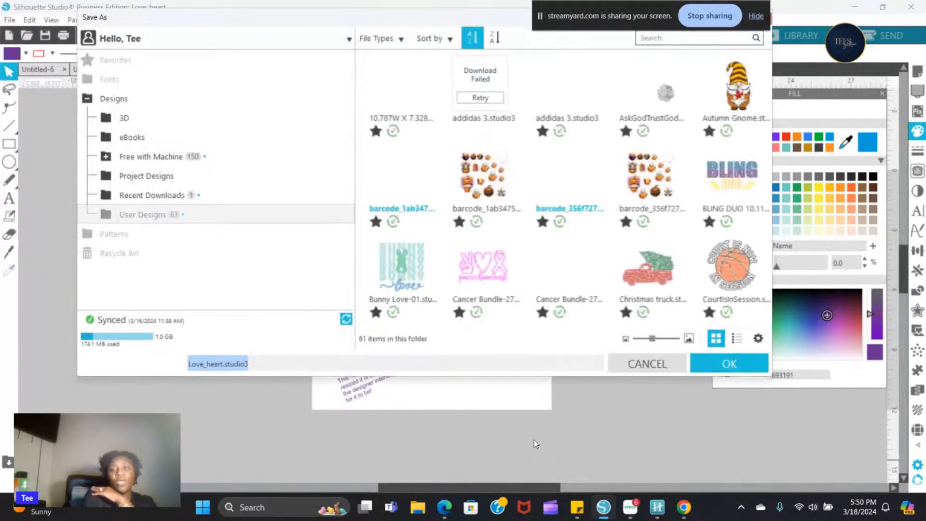
pyautogui.click(748, 366)
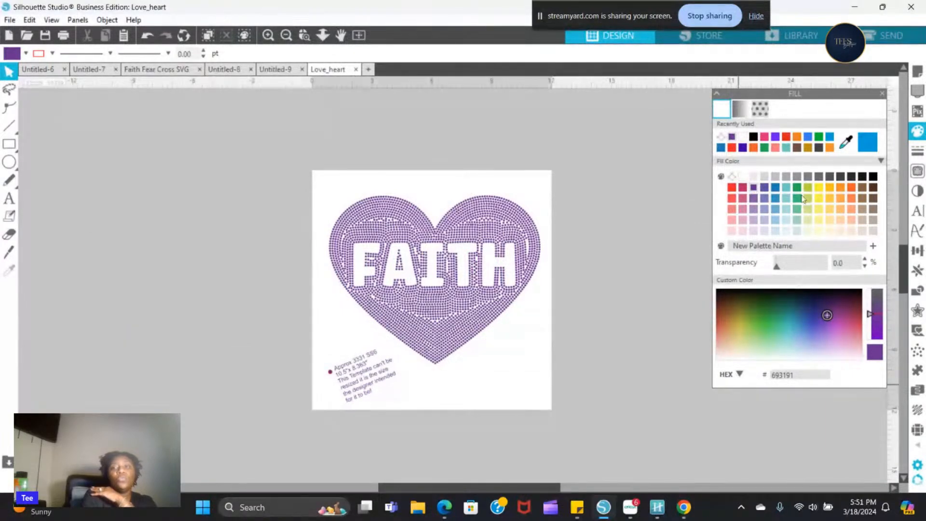
# - Look through the User Designs folder of the library for the saved heart design and return to the design workspace
pyautogui.click(811, 34)
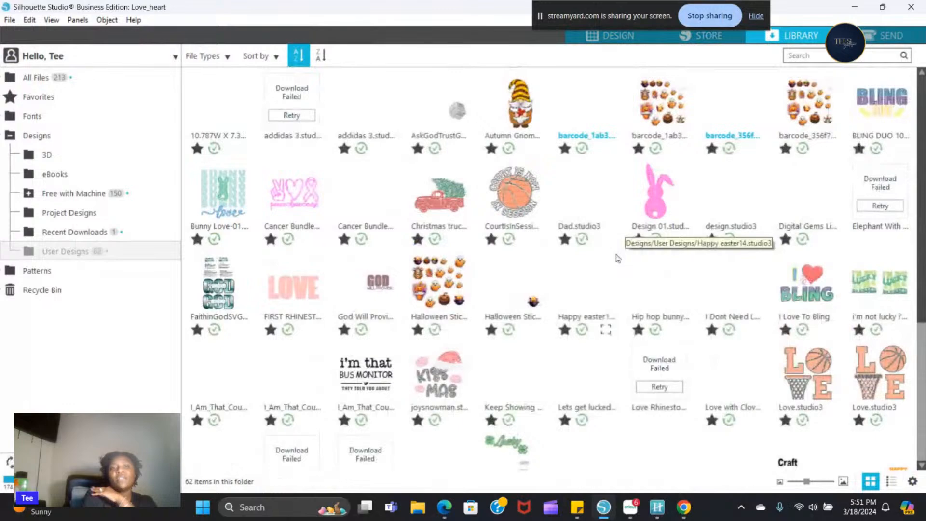
pyautogui.scroll(-2, 616, 255)
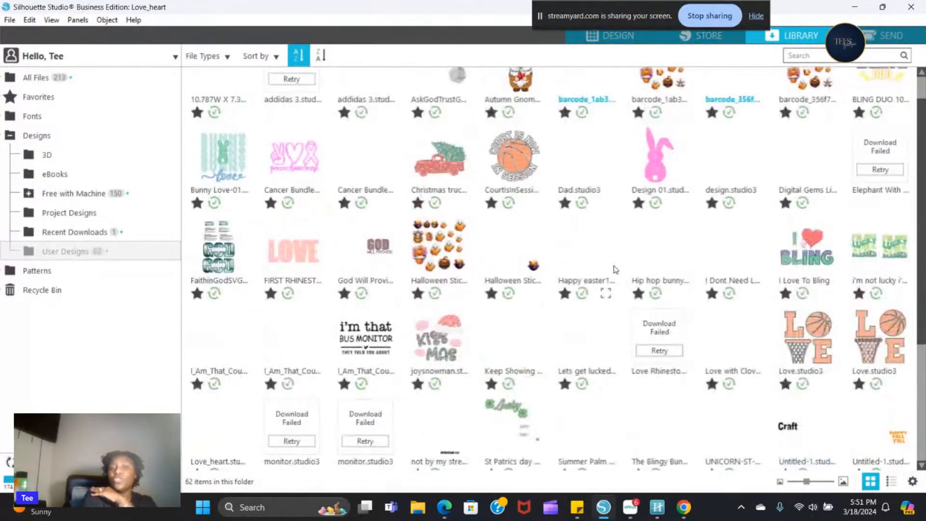
pyautogui.scroll(-2, 614, 272)
pyautogui.scroll(-3, 610, 282)
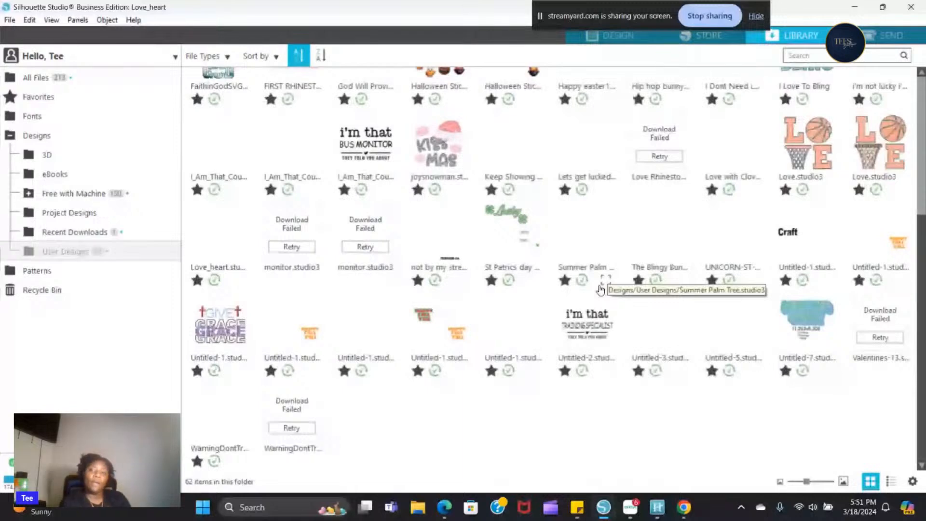
pyautogui.scroll(3, 578, 193)
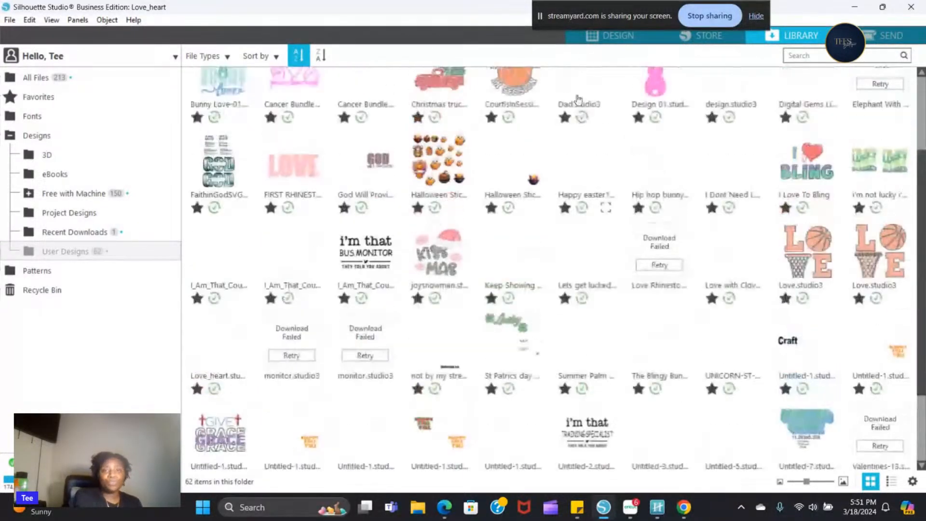
pyautogui.click(622, 35)
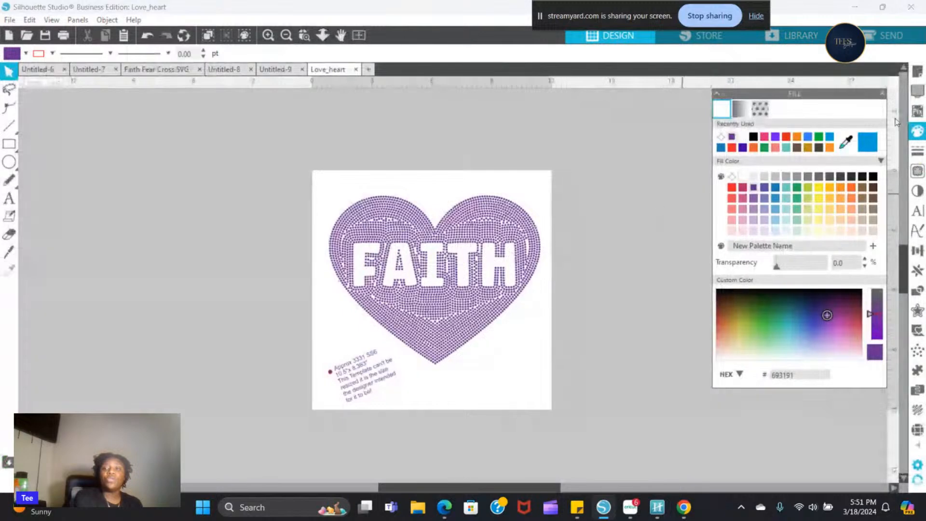
# - Ungroup the heart design, check the total of its selected stones in the rhinestone settings, and clear the selection
pyautogui.moveTo(903, 269)
pyautogui.mouseDown()
pyautogui.moveTo(905, 310)
pyautogui.moveTo(909, 279)
pyautogui.mouseUp()
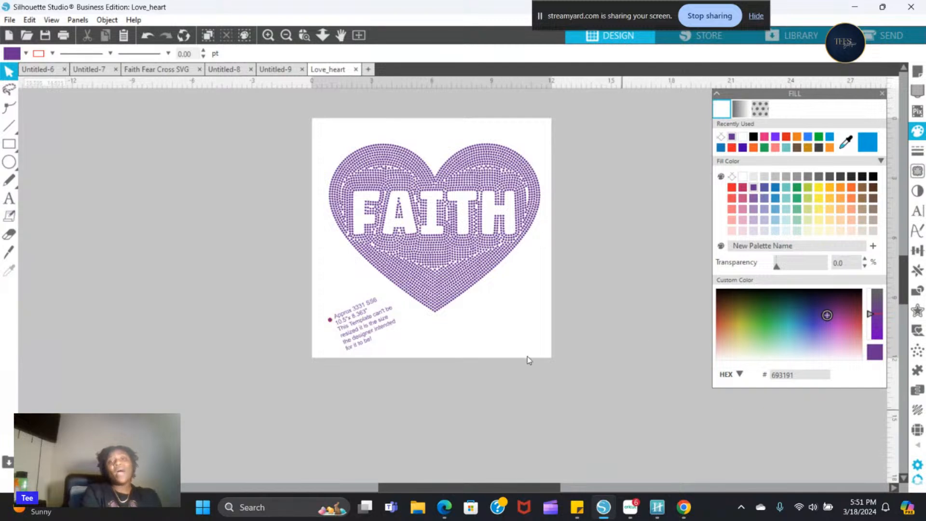
pyautogui.scroll(1, 527, 356)
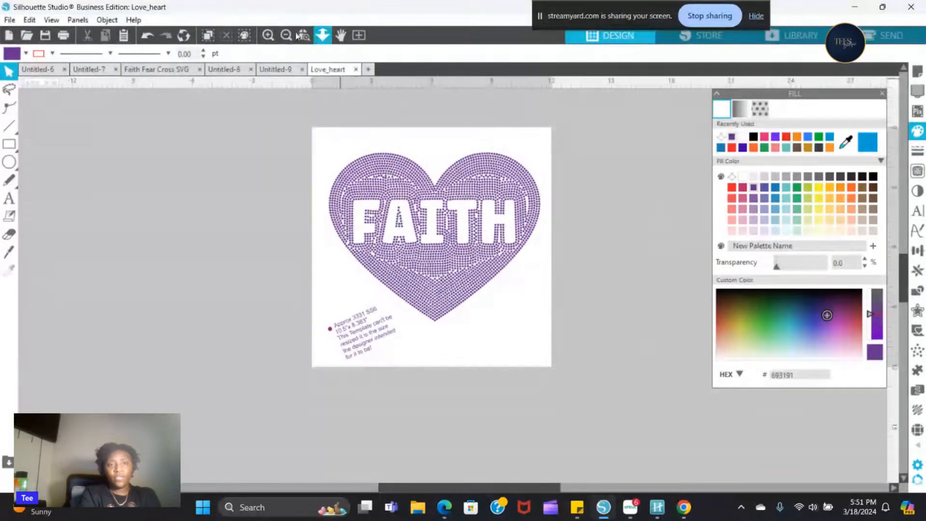
pyautogui.click(267, 36)
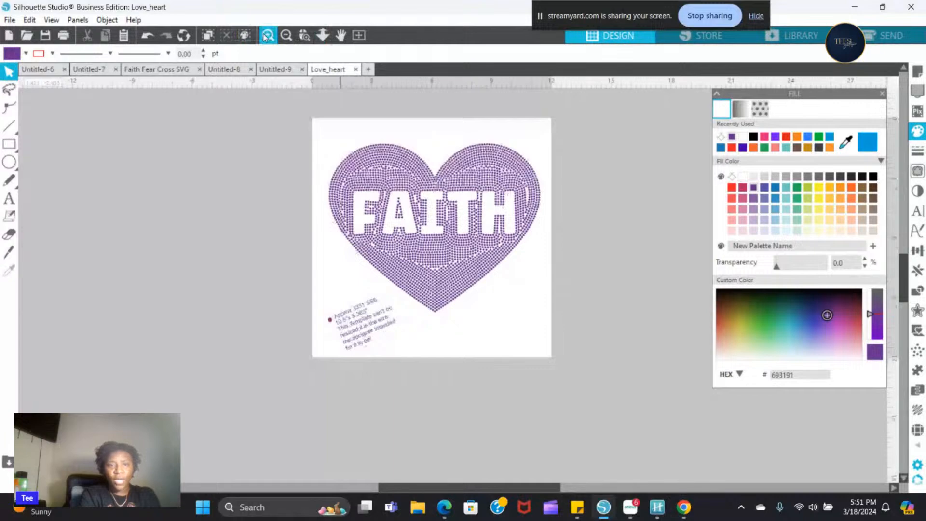
pyautogui.click(266, 38)
pyautogui.click(266, 38)
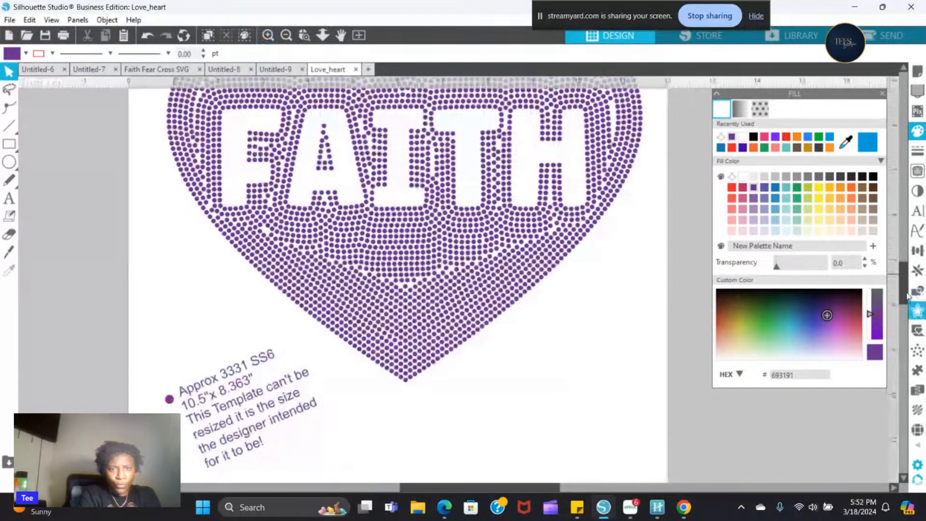
pyautogui.moveTo(904, 293); pyautogui.dragTo(904, 276)
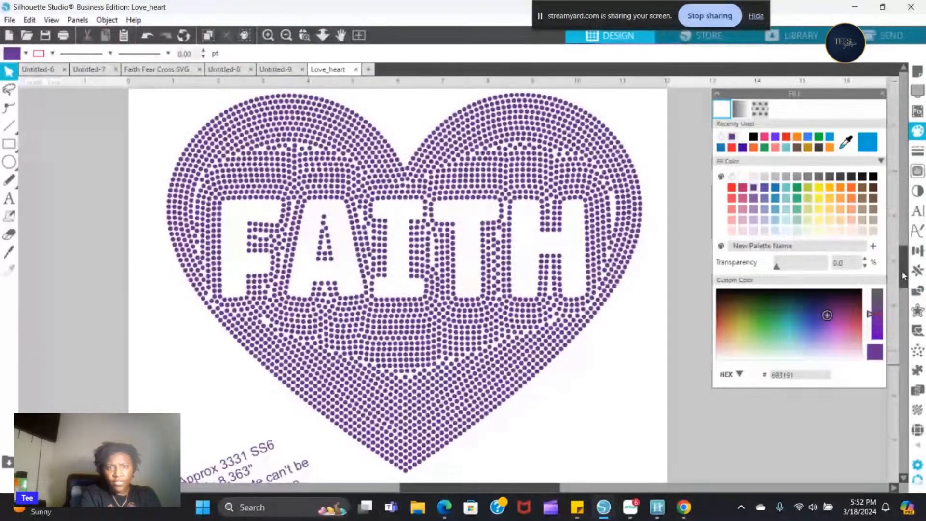
pyautogui.click(514, 241)
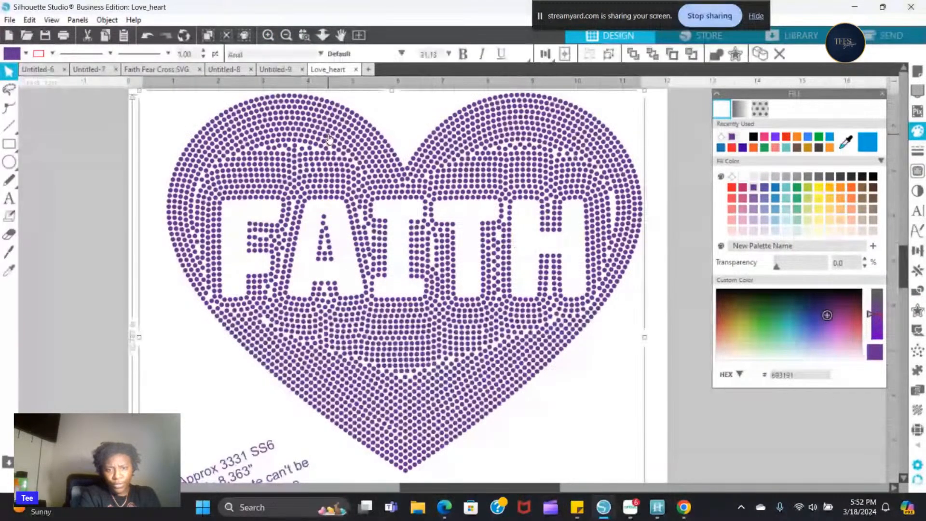
pyautogui.rightClick(330, 133)
pyautogui.click(368, 337)
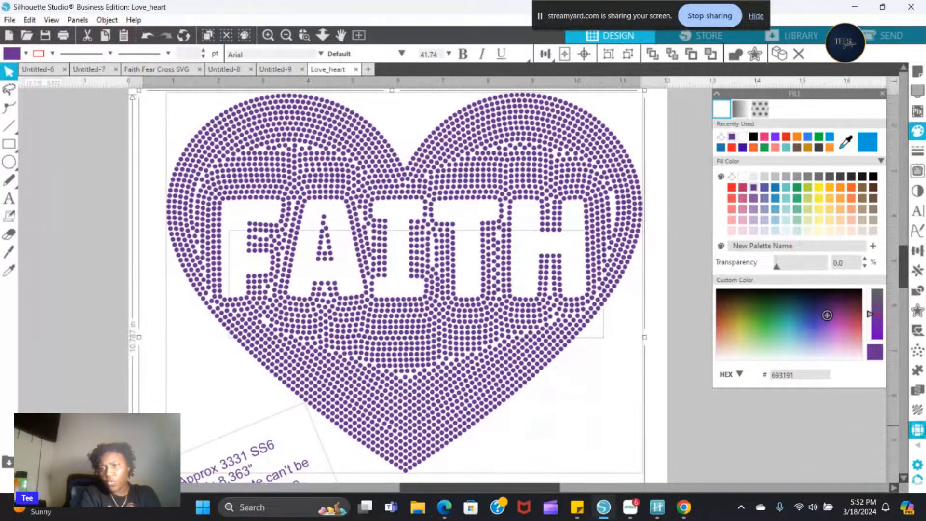
pyautogui.click(917, 429)
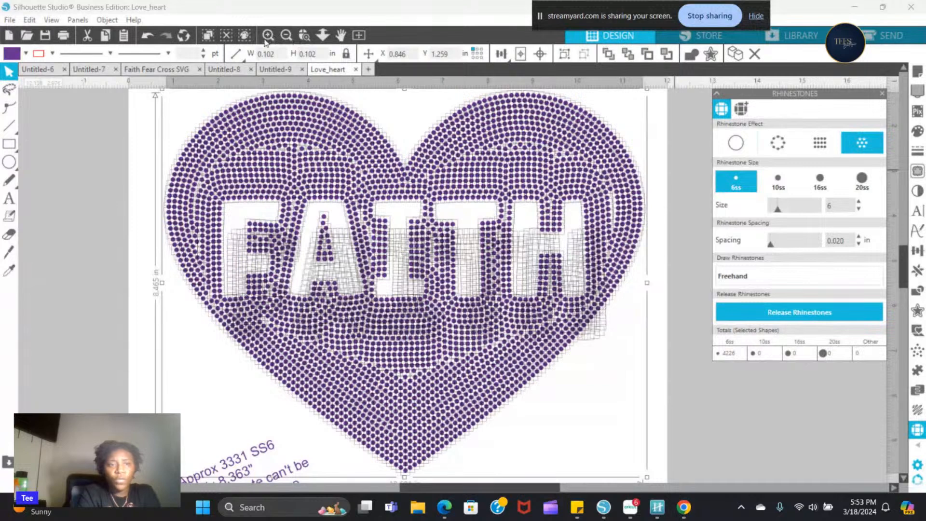
pyautogui.click(100, 134)
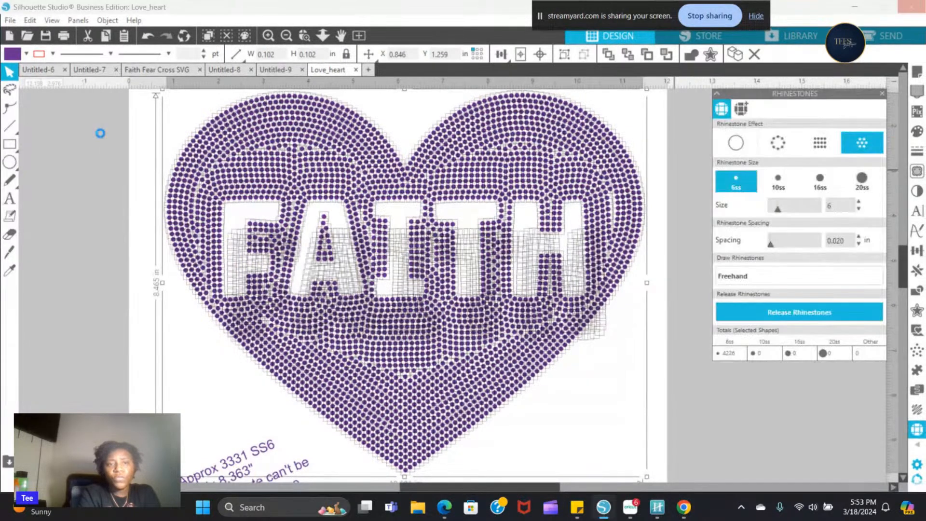